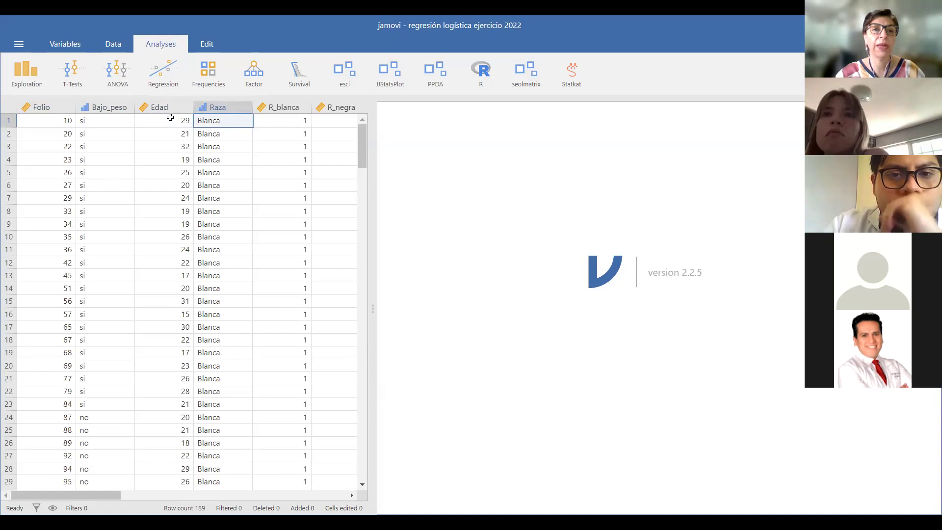
- Examine the dataset's rows and the Raza, R_blanca, R_negra and R_otra columns to see how race is coded
{"action": "scroll", "coordinate": [218, 162], "scroll_direction": "down", "scroll_amount": 10}
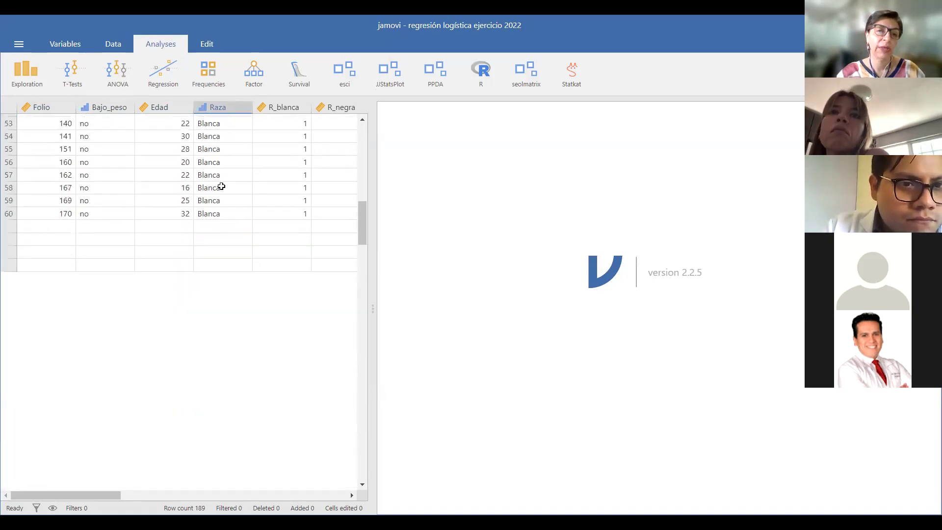
{"action": "scroll", "coordinate": [221, 187], "scroll_direction": "down", "scroll_amount": 15}
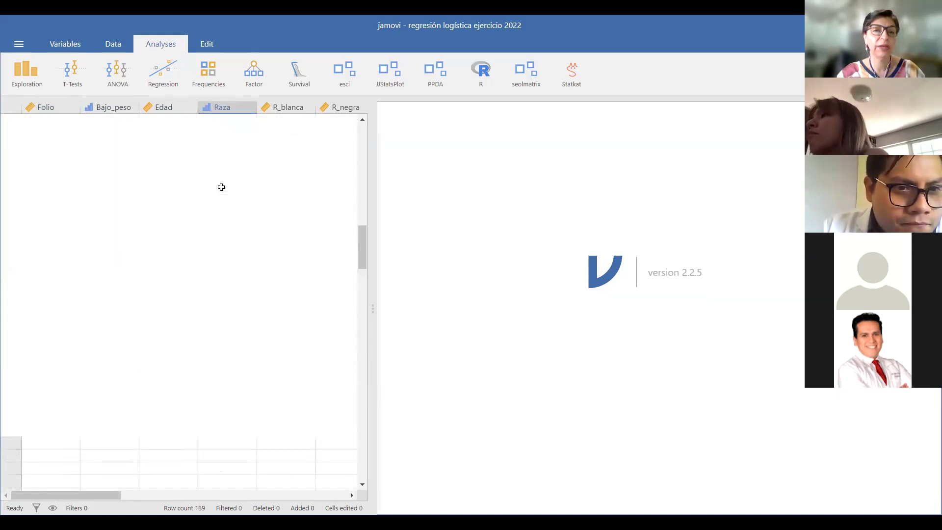
{"action": "scroll", "coordinate": [221, 187], "scroll_direction": "up", "scroll_amount": 20}
{"action": "key", "text": "Right"}
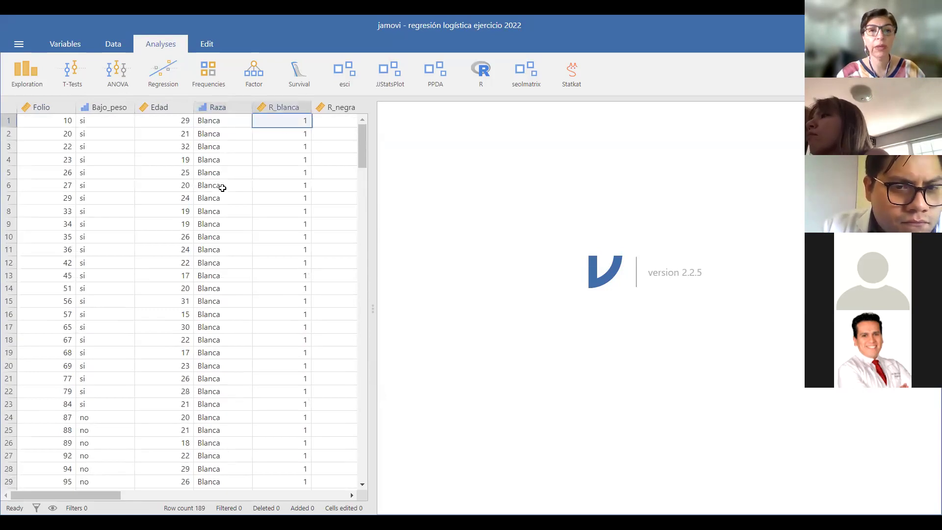
{"action": "key", "text": "Right"}
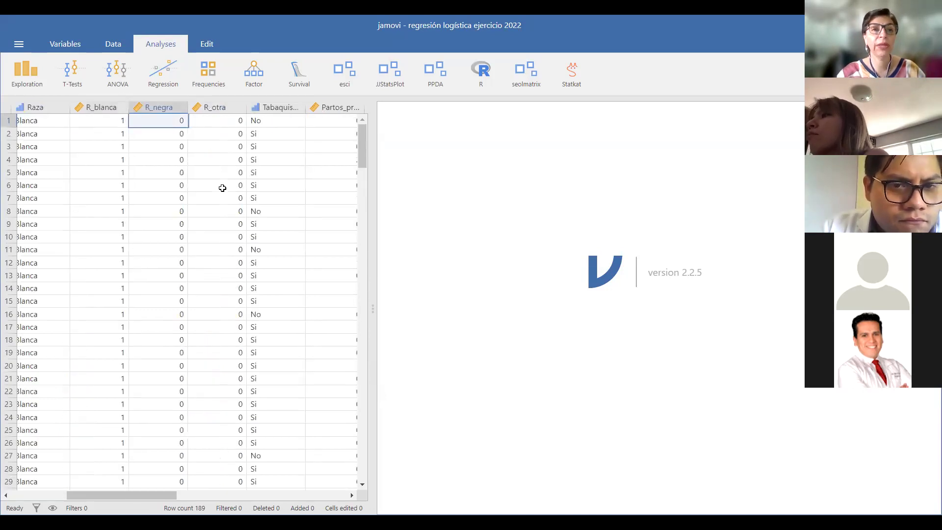
{"action": "left_click", "coordinate": [91, 118]}
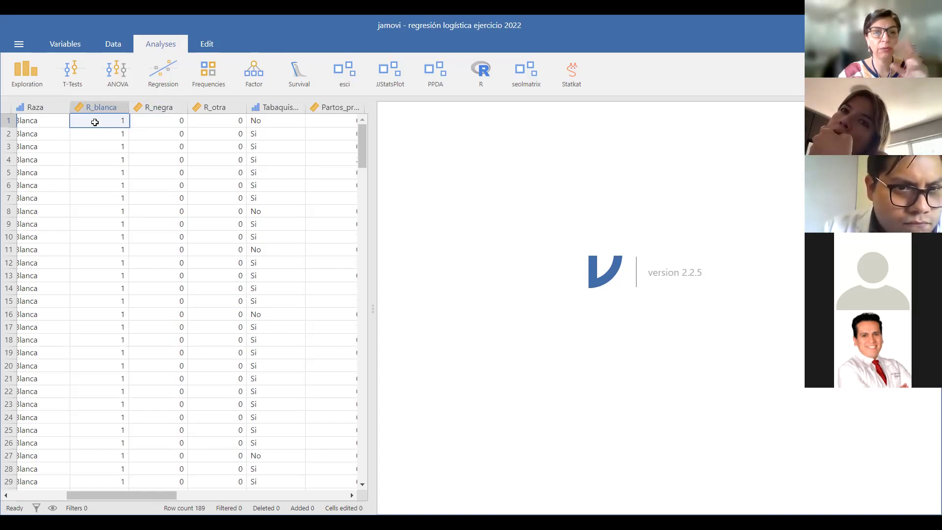
{"action": "left_click", "coordinate": [149, 121]}
{"action": "left_click", "coordinate": [214, 122]}
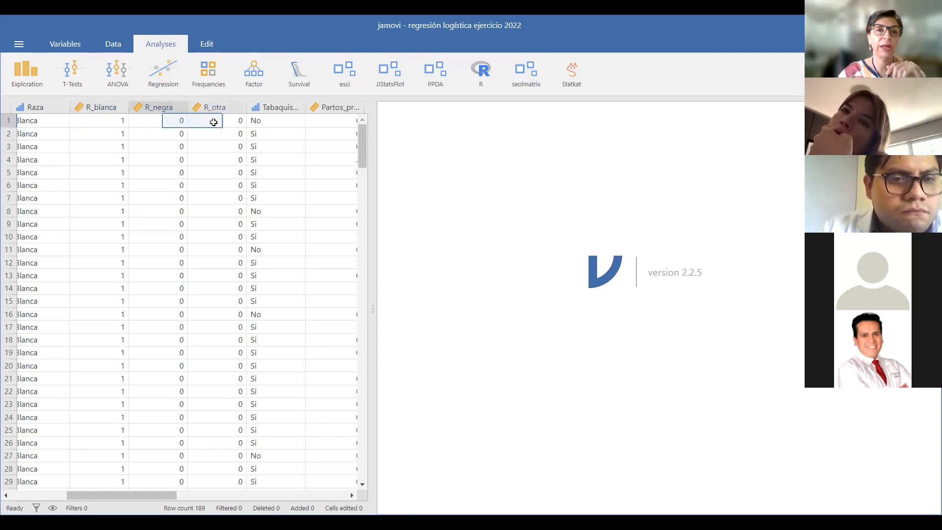
- Review the remaining variables from Tabaquismo through Peso_bebé, and return to the first column of the dataset
{"action": "left_click", "coordinate": [269, 121]}
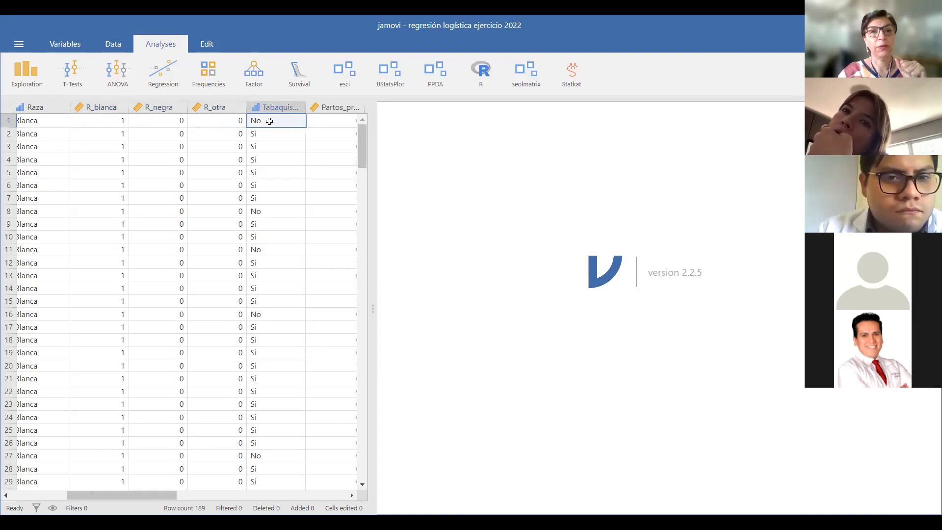
{"action": "key", "text": "Right"}
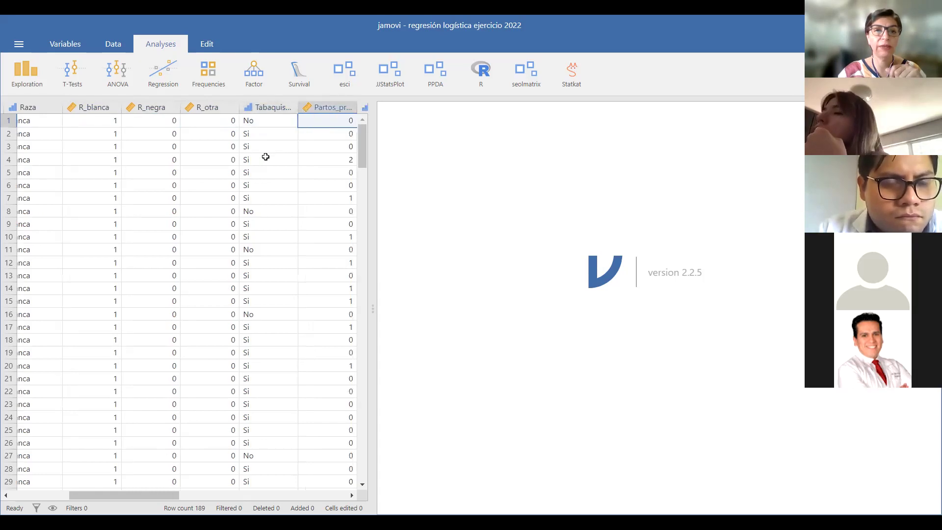
{"action": "key", "text": "Right"}
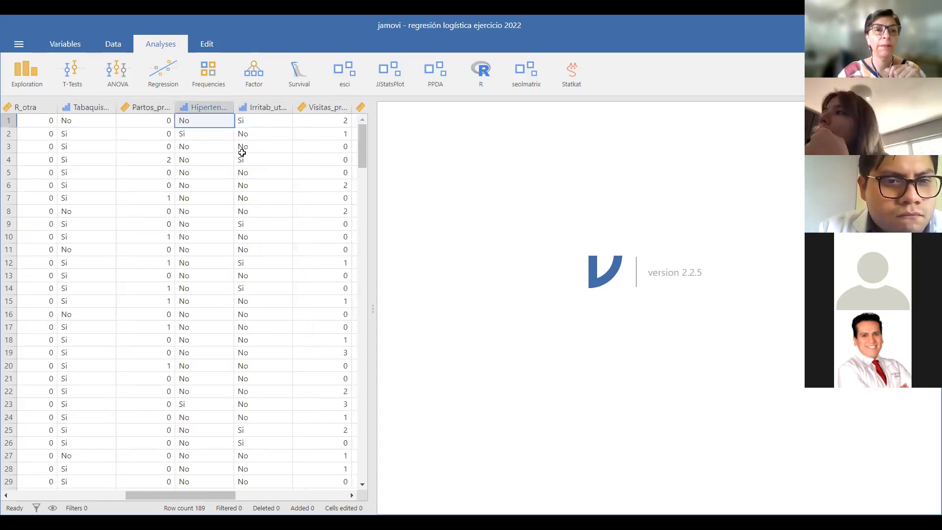
{"action": "left_click", "coordinate": [156, 122]}
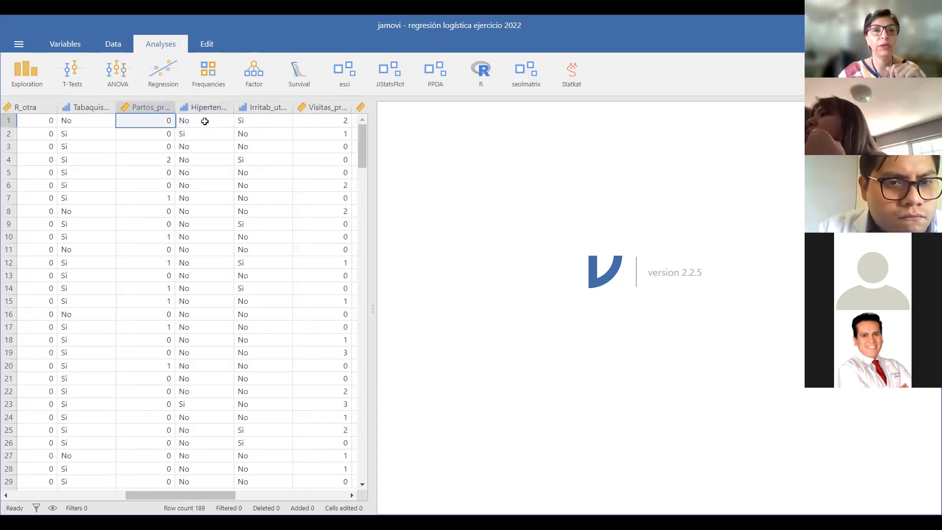
{"action": "left_click", "coordinate": [204, 122]}
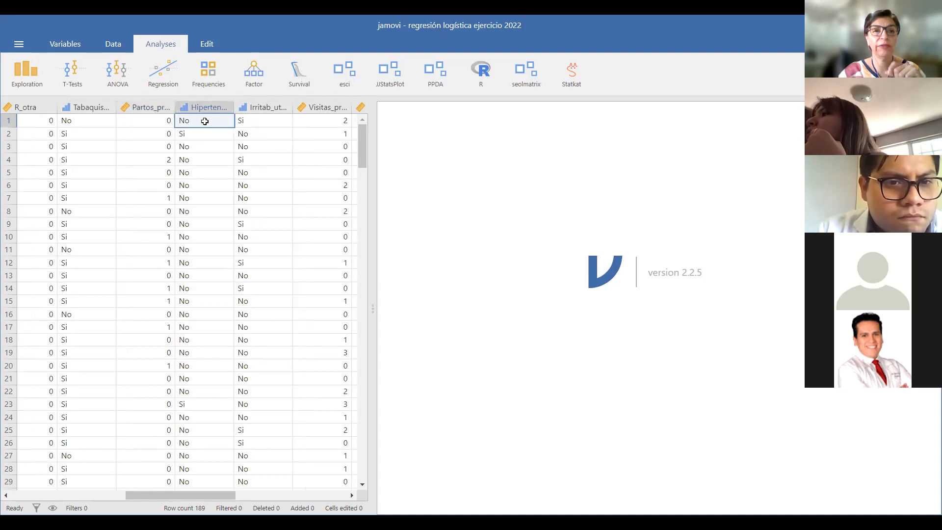
{"action": "left_click", "coordinate": [266, 121]}
{"action": "key", "text": "Right"}
{"action": "key", "text": "Right"}
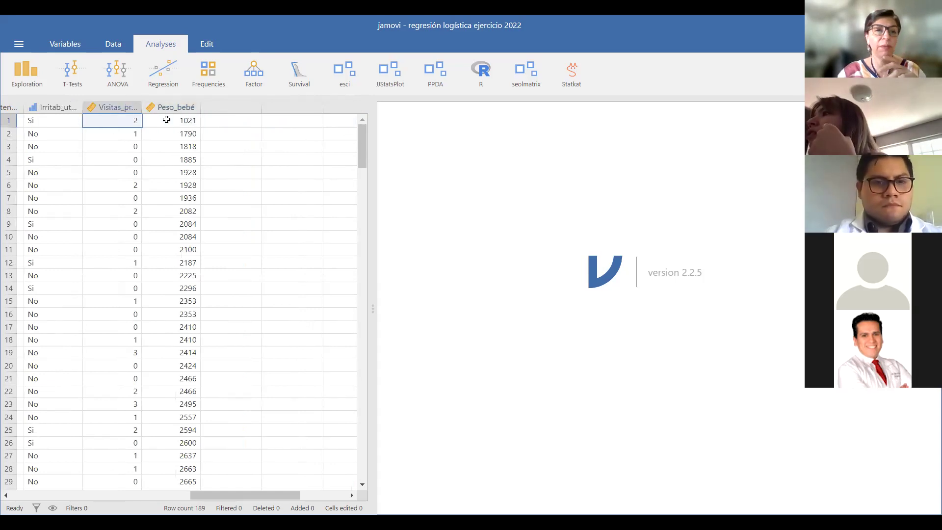
{"action": "key", "text": "Home"}
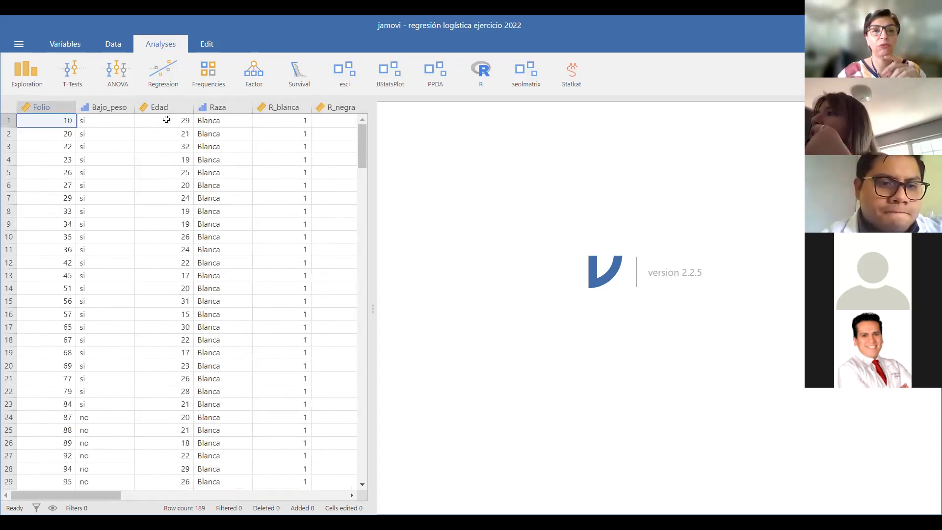
- Widen the data table pane and examine the Bajo_peso and Edad columns as outcome and predictor
{"action": "left_click_drag", "start_coordinate": [374, 308], "coordinate": [443, 312]}
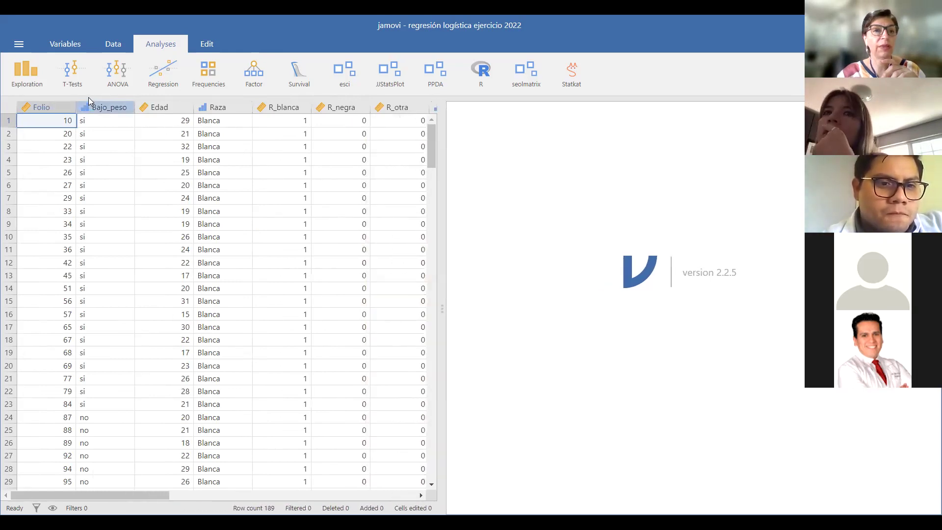
{"action": "left_click", "coordinate": [93, 120]}
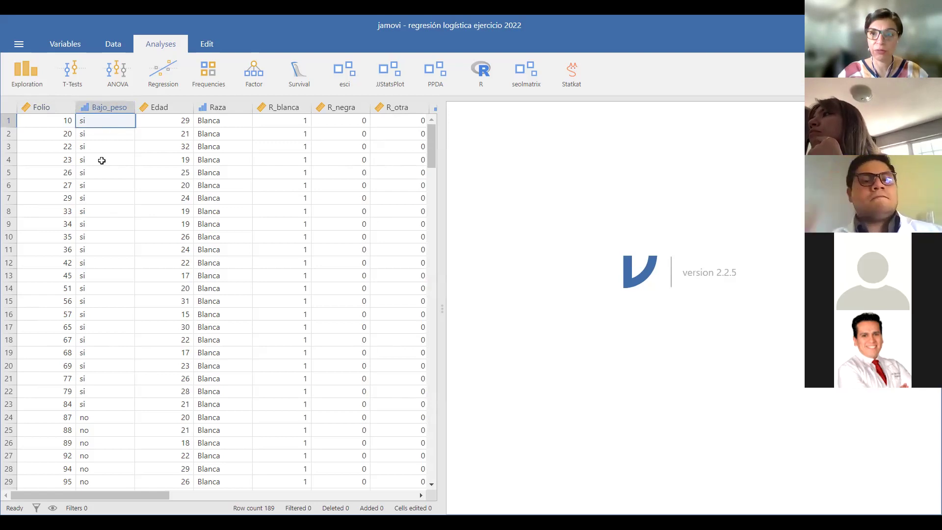
{"action": "left_click", "coordinate": [169, 122]}
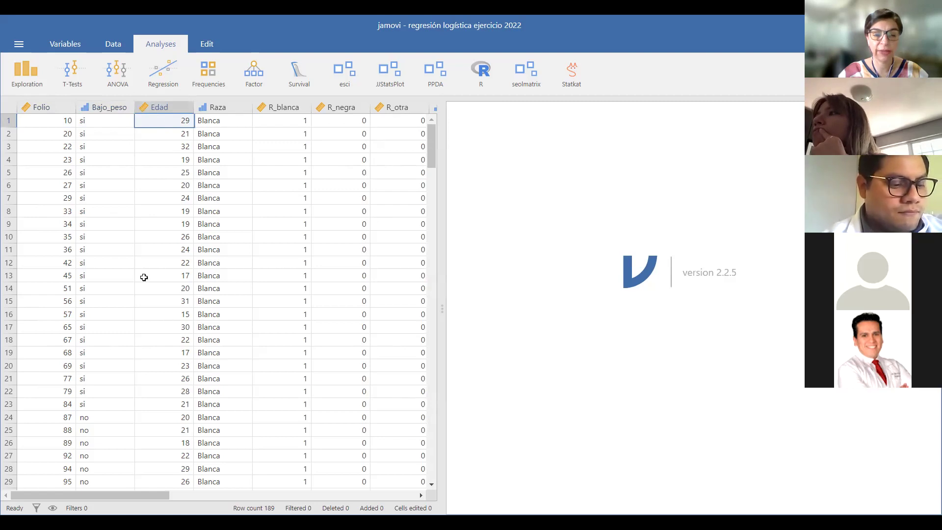
{"action": "left_click", "coordinate": [101, 246]}
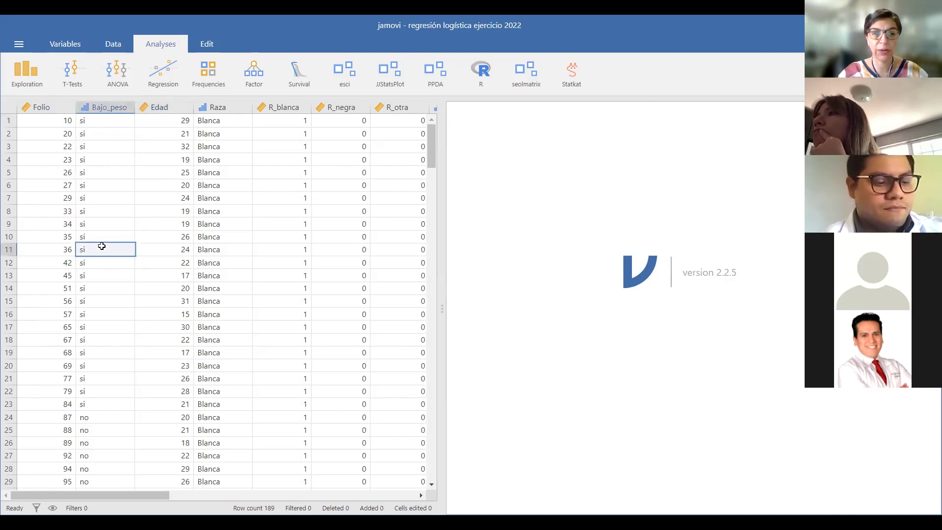
{"action": "left_click", "coordinate": [180, 249]}
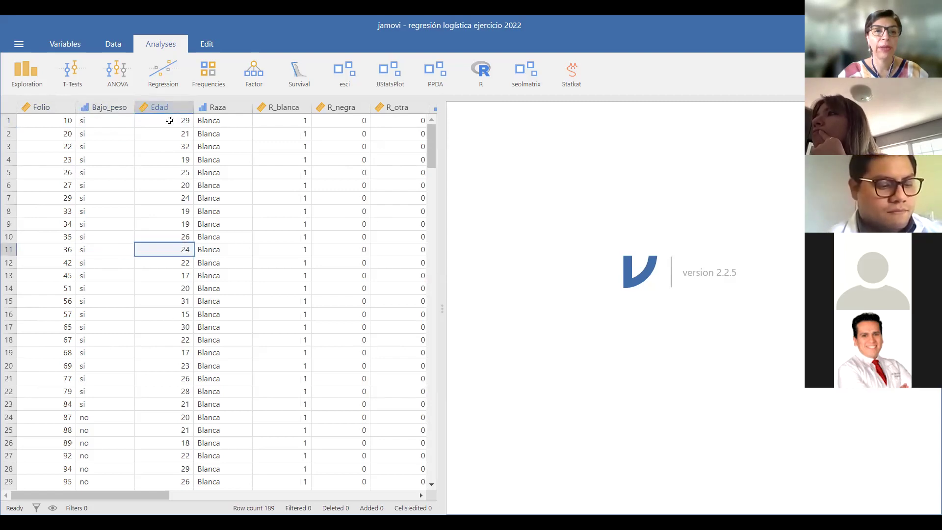
{"action": "left_click", "coordinate": [168, 123]}
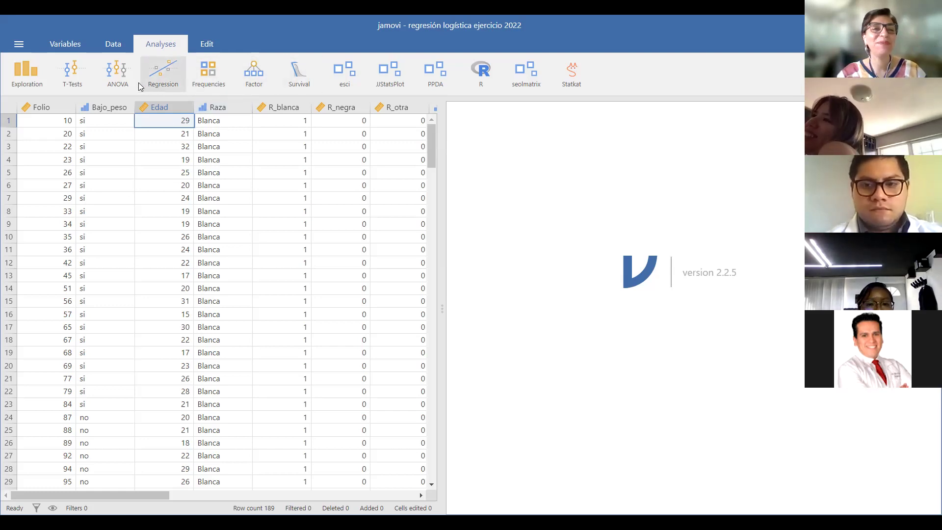
- Set up an independent samples t-test with Edad as the dependent variable and Bajo_peso as the grouping variable
{"action": "left_click", "coordinate": [76, 73]}
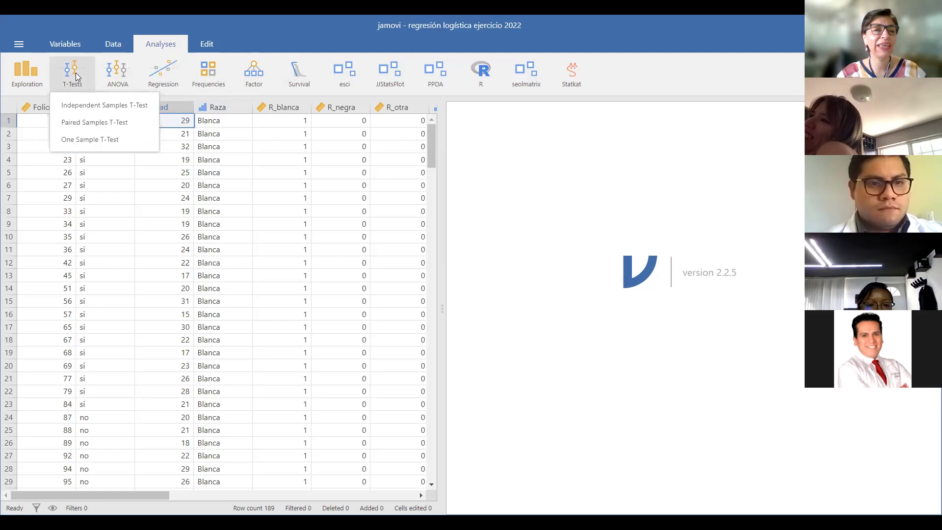
{"action": "left_click", "coordinate": [82, 112]}
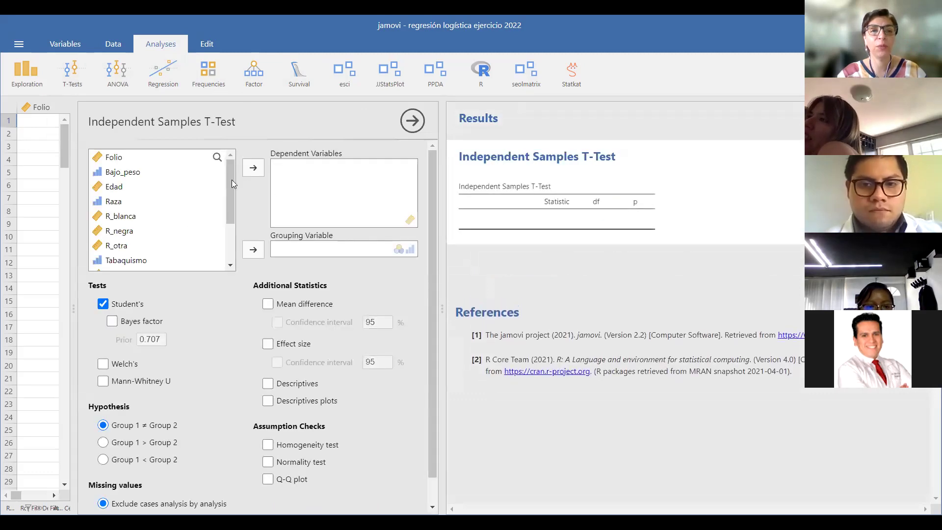
{"action": "left_click", "coordinate": [112, 191]}
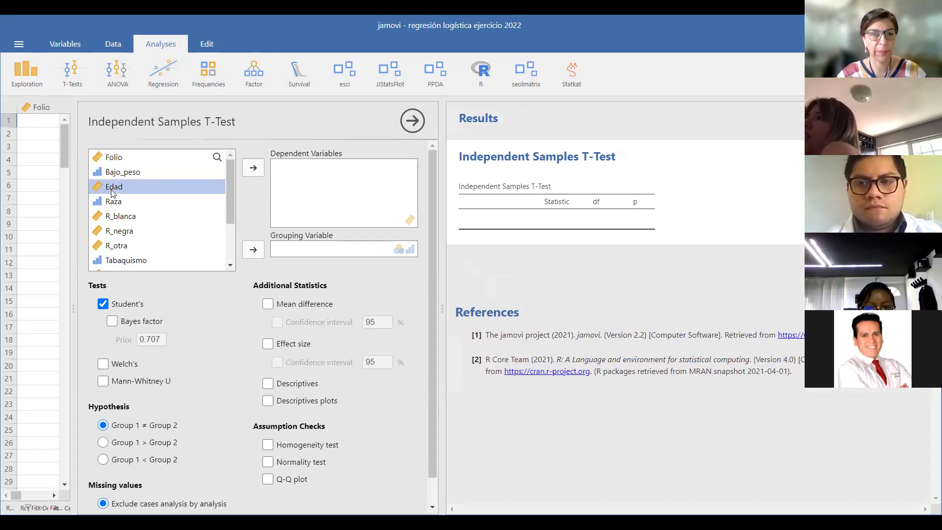
{"action": "left_click", "coordinate": [253, 169]}
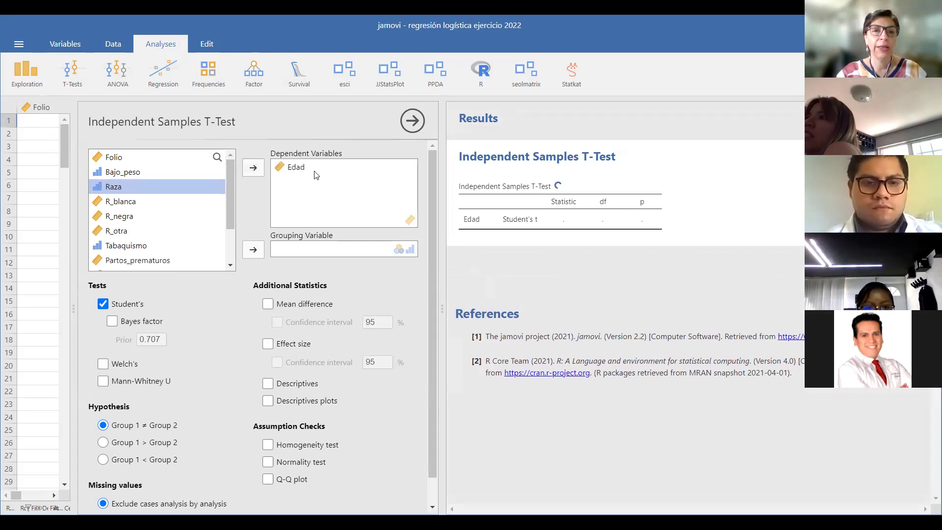
{"action": "scroll", "coordinate": [174, 222], "scroll_direction": "down", "scroll_amount": 3}
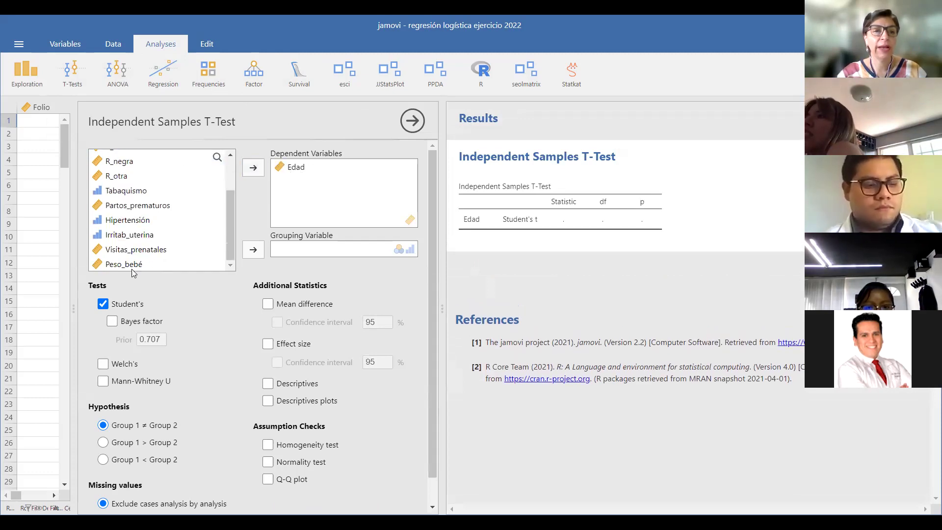
{"action": "scroll", "coordinate": [136, 212], "scroll_direction": "up", "scroll_amount": 3}
{"action": "left_click", "coordinate": [127, 172]}
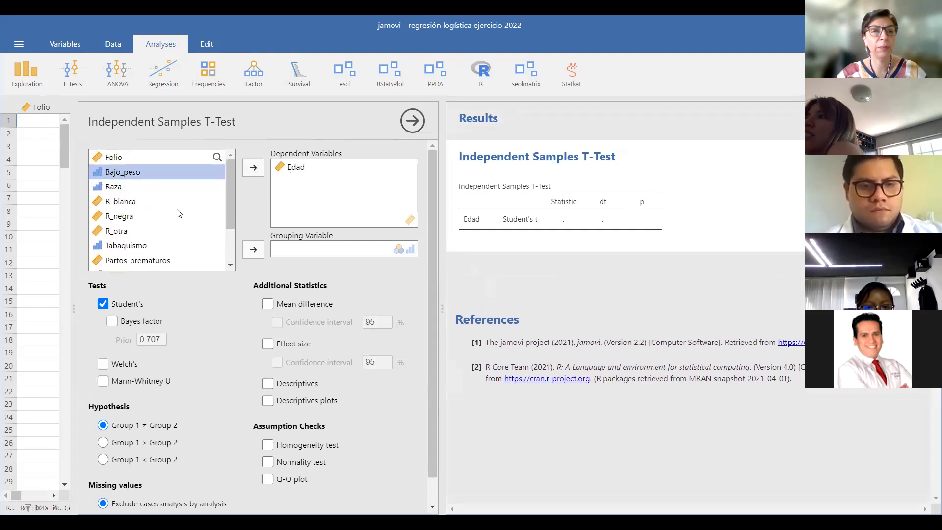
{"action": "left_click", "coordinate": [254, 250]}
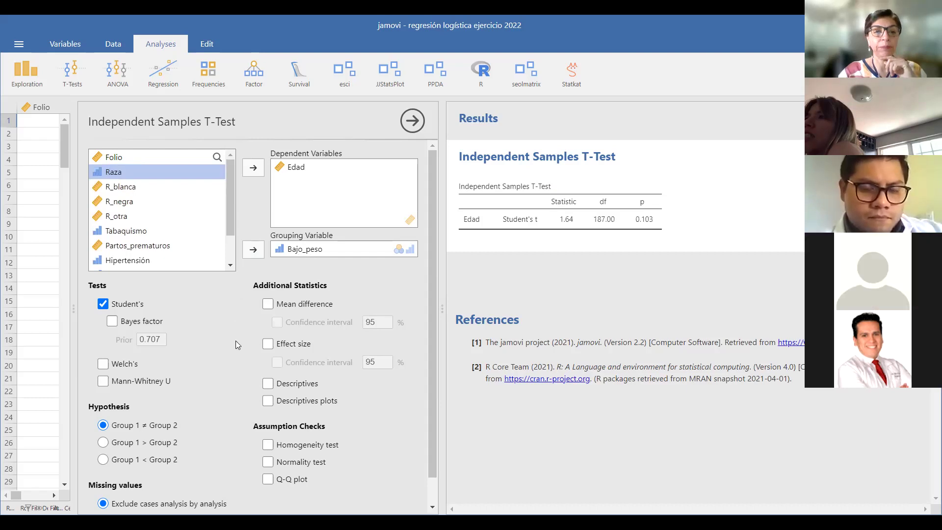
- Add the normality test, the Mann-Whitney U test and group descriptives to the Edad comparison
{"action": "scroll", "coordinate": [235, 340], "scroll_direction": "down", "scroll_amount": 1}
{"action": "left_click", "coordinate": [268, 435]}
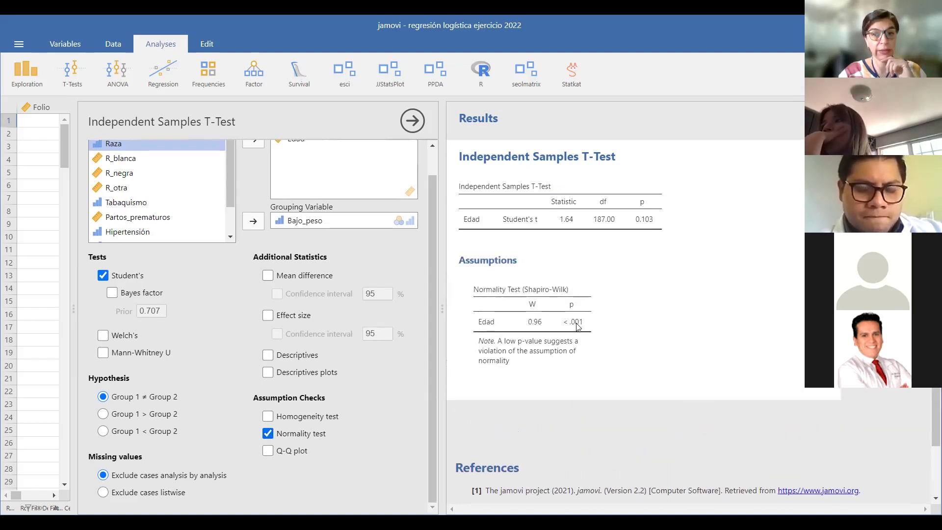
{"action": "left_click", "coordinate": [102, 354]}
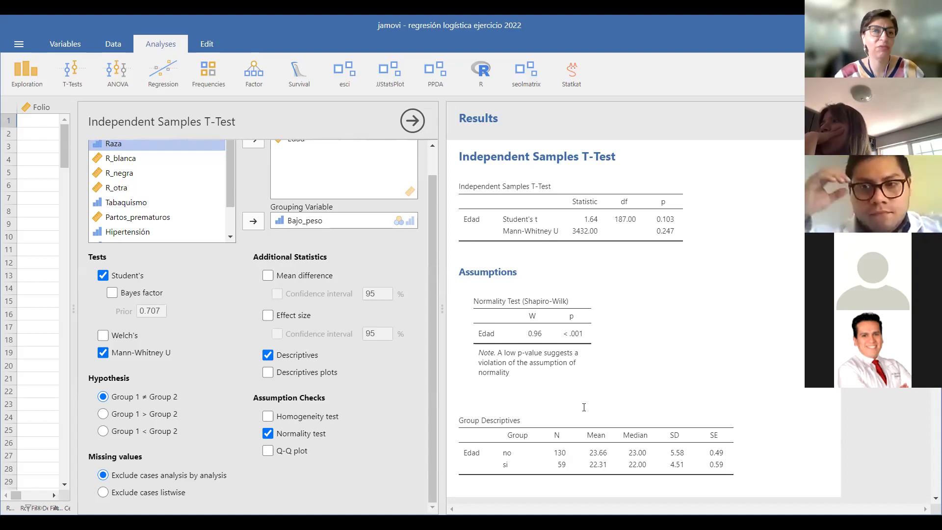
{"action": "scroll", "coordinate": [189, 329], "scroll_direction": "up", "scroll_amount": 1}
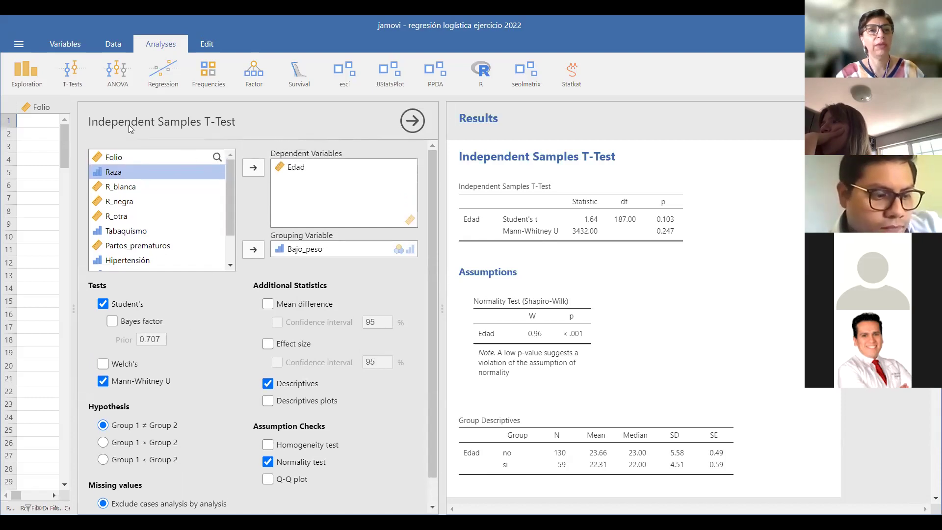
- Change the measure type of the Bajo_peso variable to Nominal in its data variable settings
{"action": "left_click", "coordinate": [113, 44]}
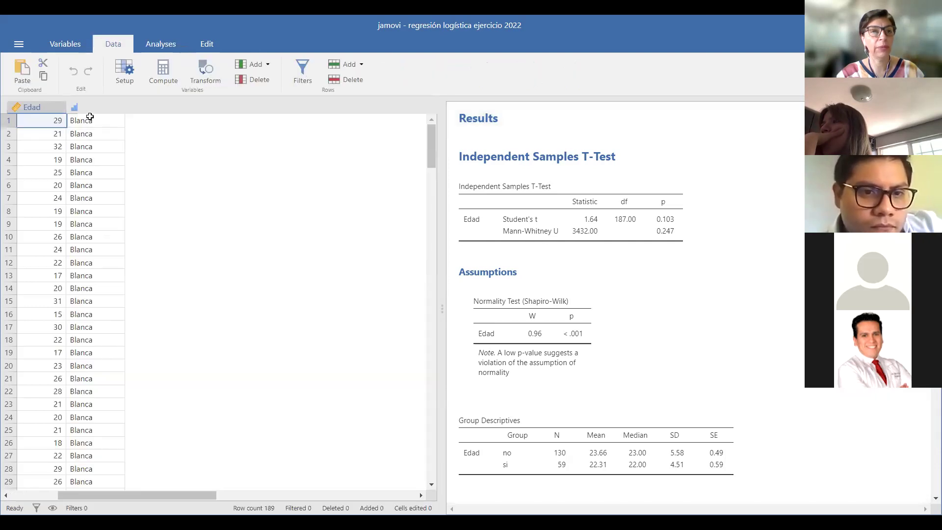
{"action": "left_click", "coordinate": [89, 120]}
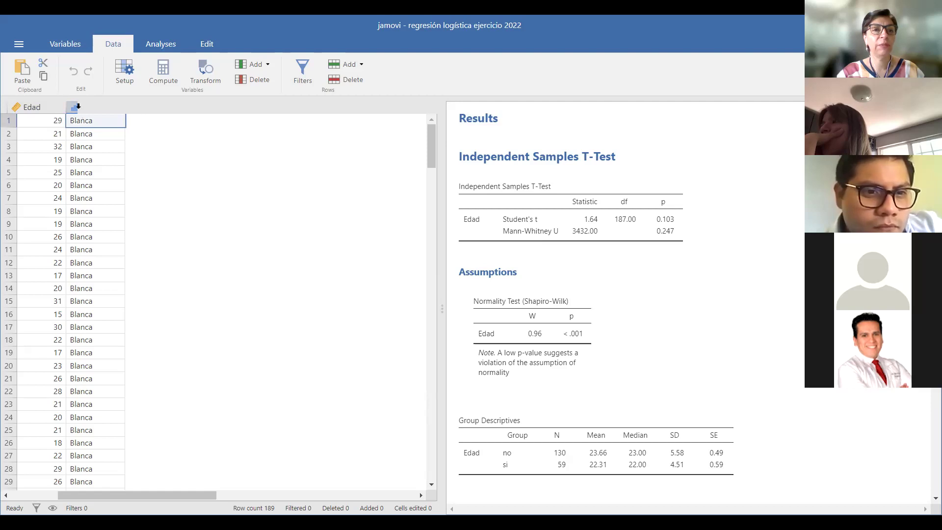
{"action": "left_click", "coordinate": [73, 108]}
{"action": "double_click", "coordinate": [73, 108]}
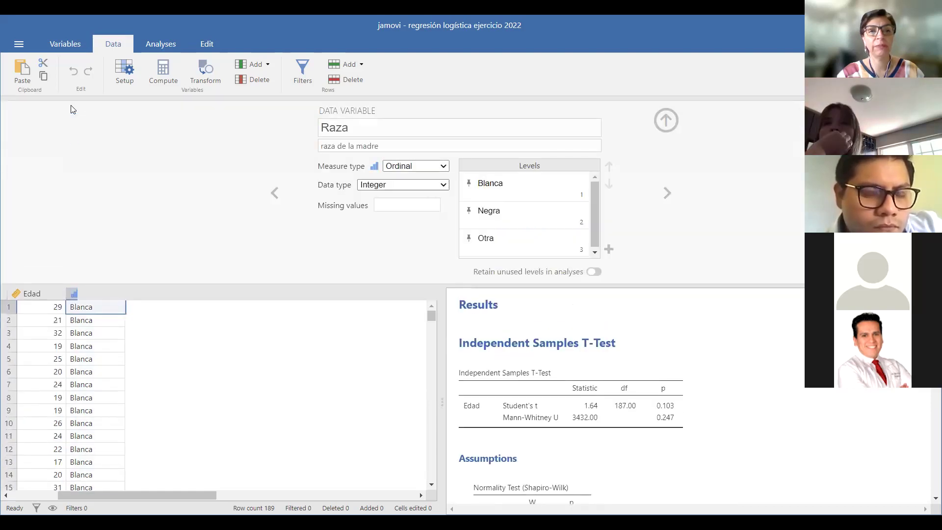
{"action": "left_click", "coordinate": [276, 193]}
{"action": "left_click", "coordinate": [275, 193]}
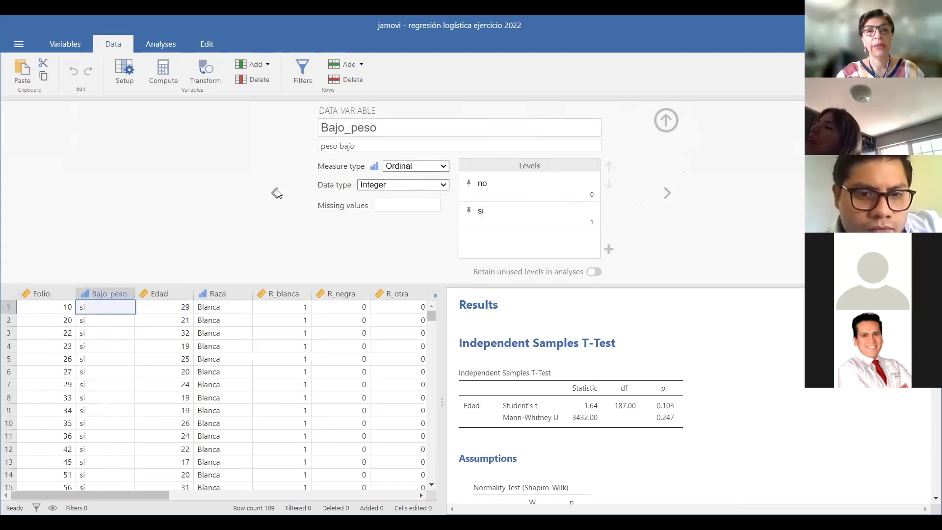
{"action": "left_click", "coordinate": [443, 167]}
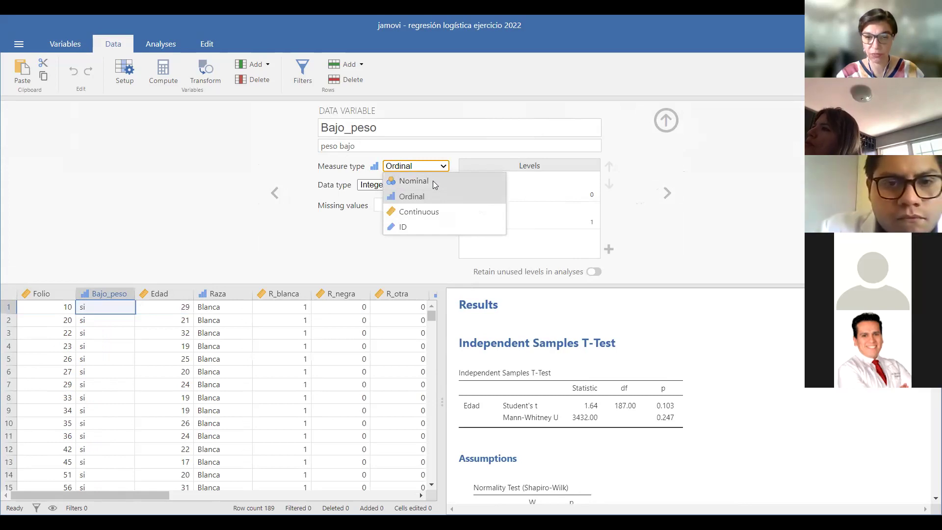
{"action": "left_click", "coordinate": [433, 180]}
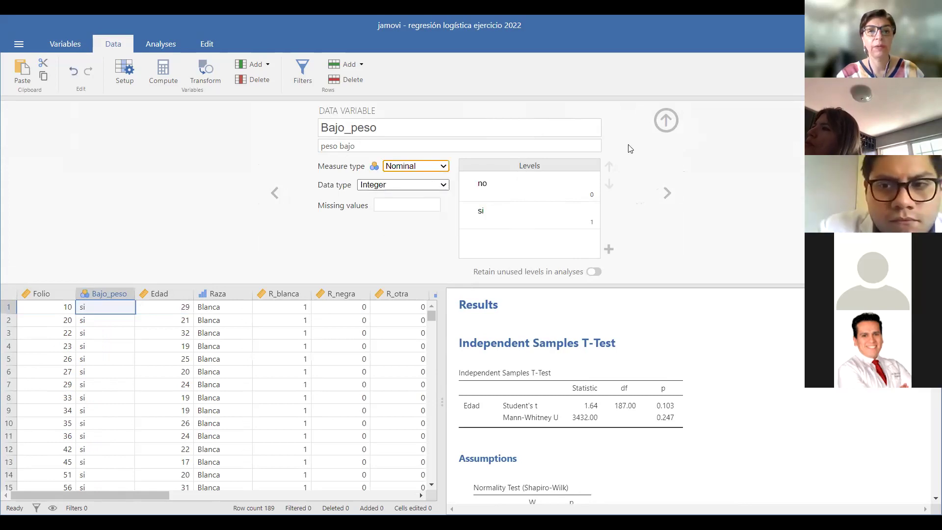
- Check in the Bajo_peso variable settings that Nominal is selected as the measure type
{"action": "left_click", "coordinate": [665, 121]}
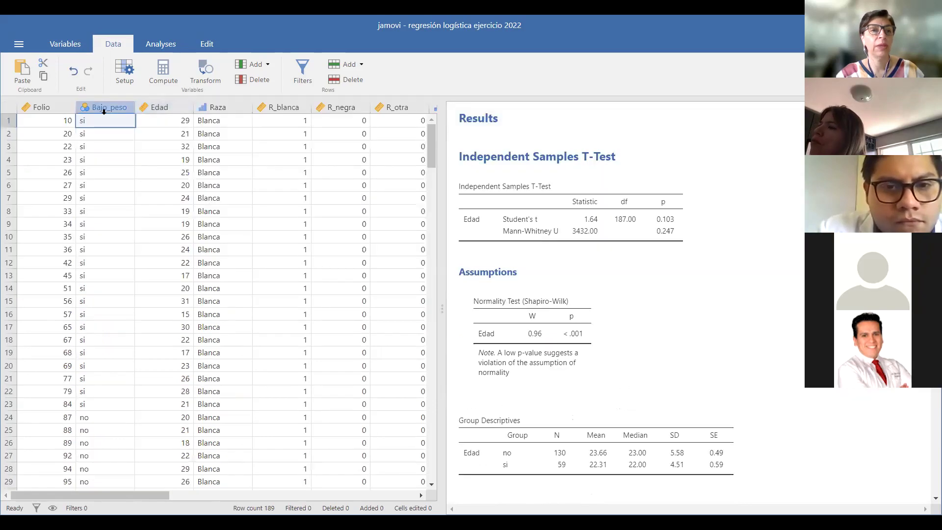
{"action": "double_click", "coordinate": [104, 107]}
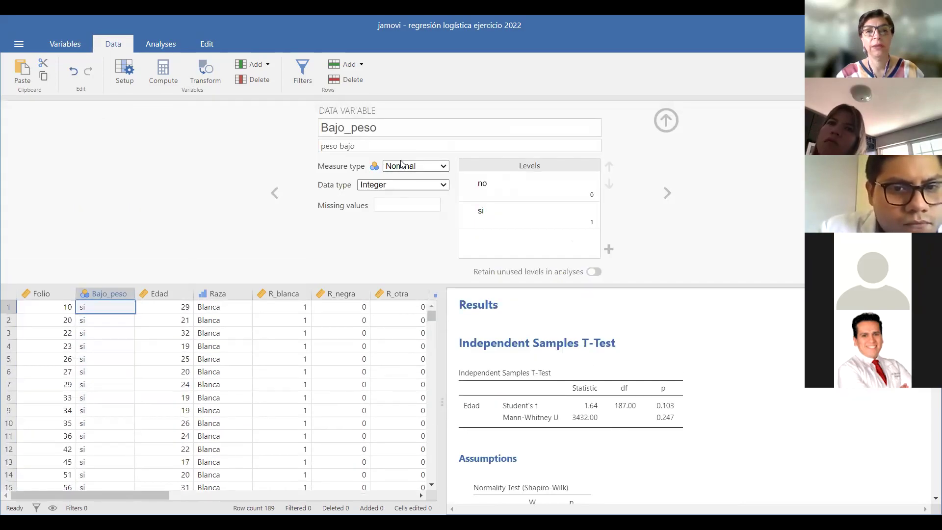
{"action": "left_click", "coordinate": [446, 167]}
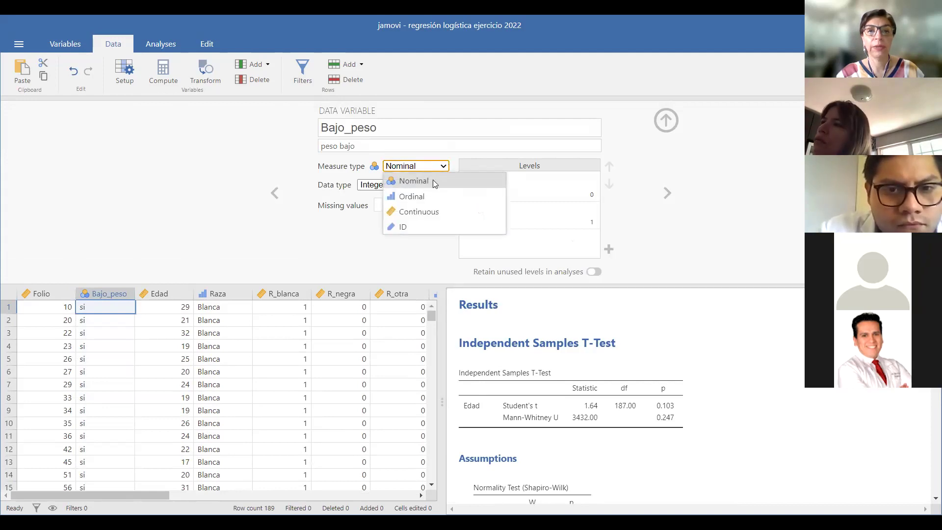
{"action": "left_click", "coordinate": [433, 180]}
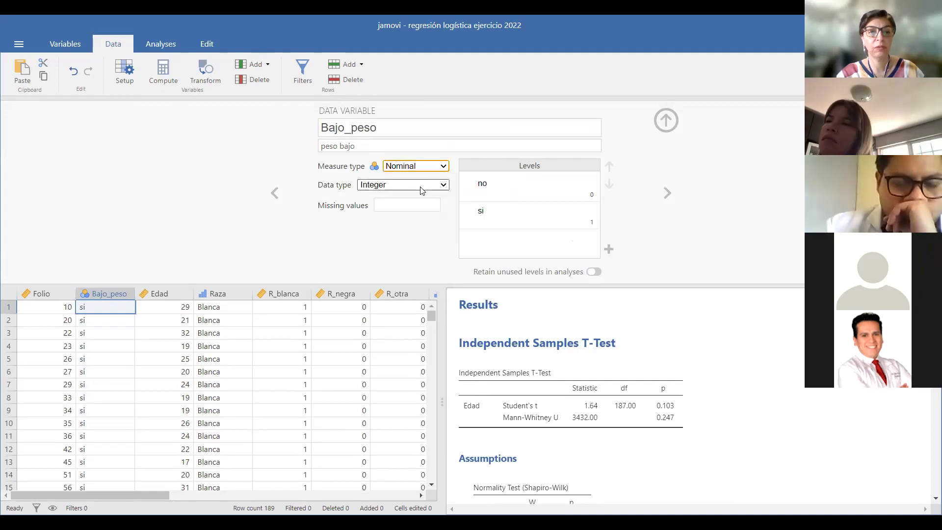
- Change the measure type of the Tabaquismo variable to Nominal
{"action": "left_click", "coordinate": [213, 307]}
{"action": "key", "text": "Right"}
{"action": "key", "text": "Right"}
{"action": "key", "text": "Right"}
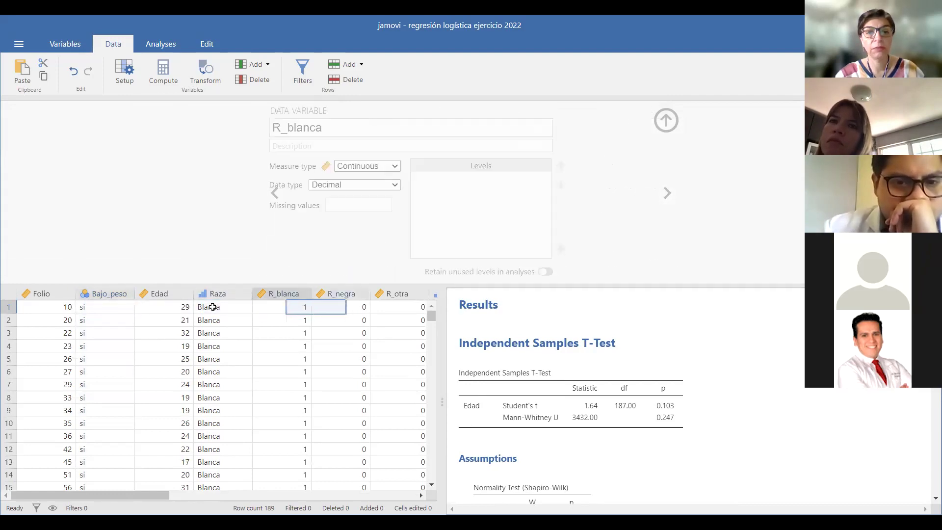
{"action": "key", "text": "Right"}
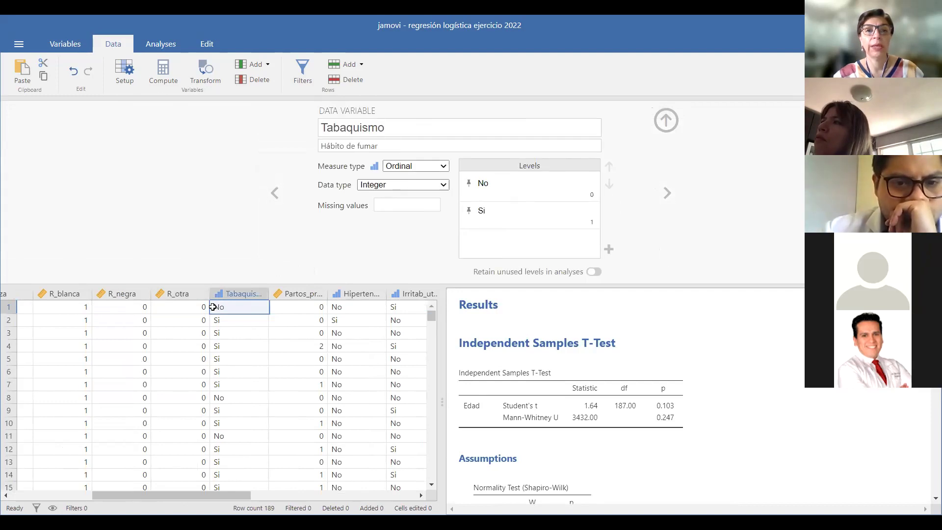
{"action": "left_click", "coordinate": [442, 166]}
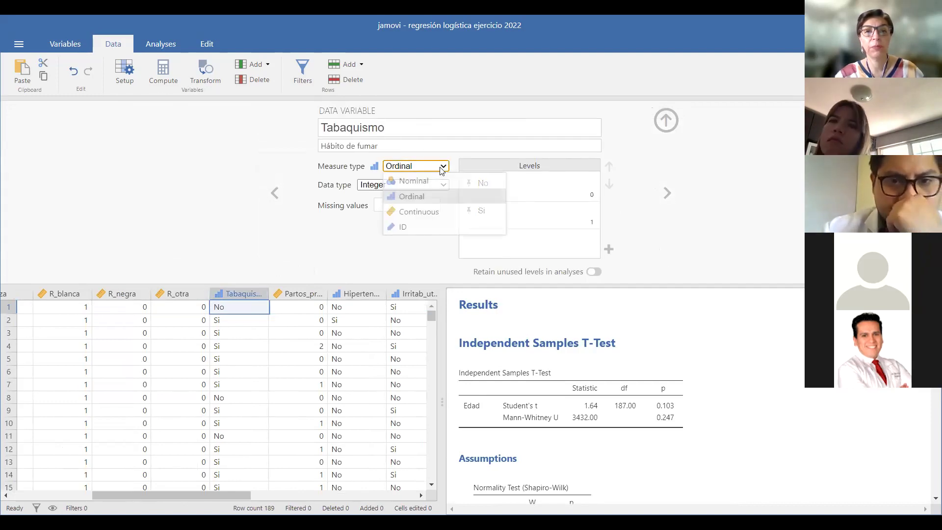
{"action": "left_click", "coordinate": [440, 181]}
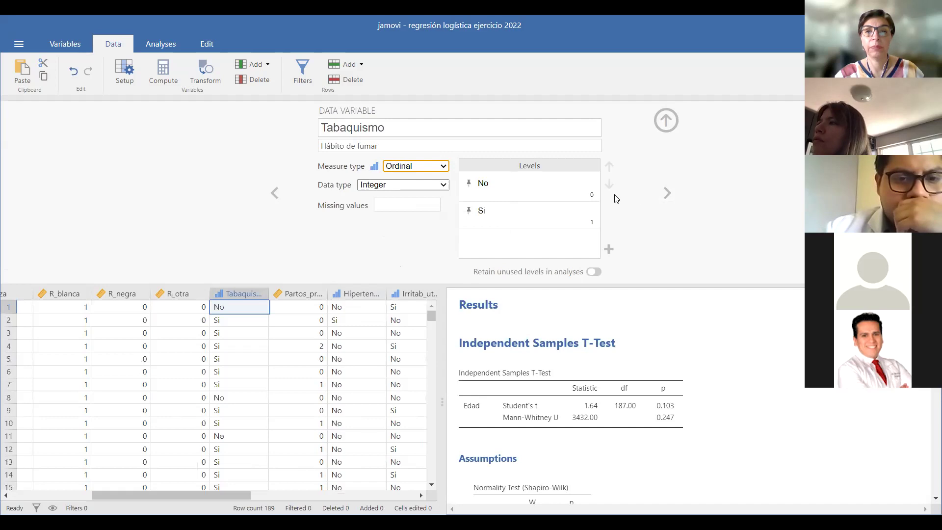
{"action": "left_click", "coordinate": [407, 167]}
{"action": "left_click", "coordinate": [405, 182]}
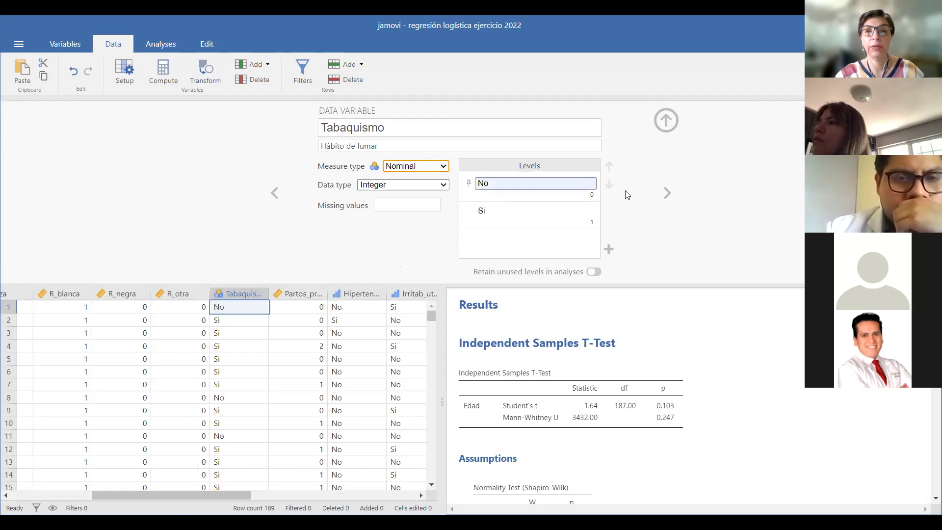
- Change the measure type of the Hipertensión variable to Nominal
{"action": "double_click", "coordinate": [667, 193]}
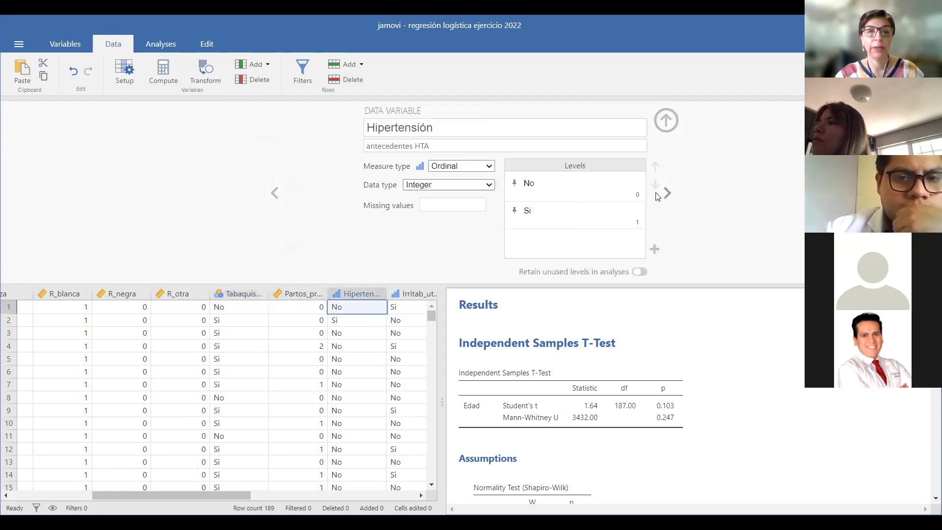
{"action": "left_click", "coordinate": [419, 167]}
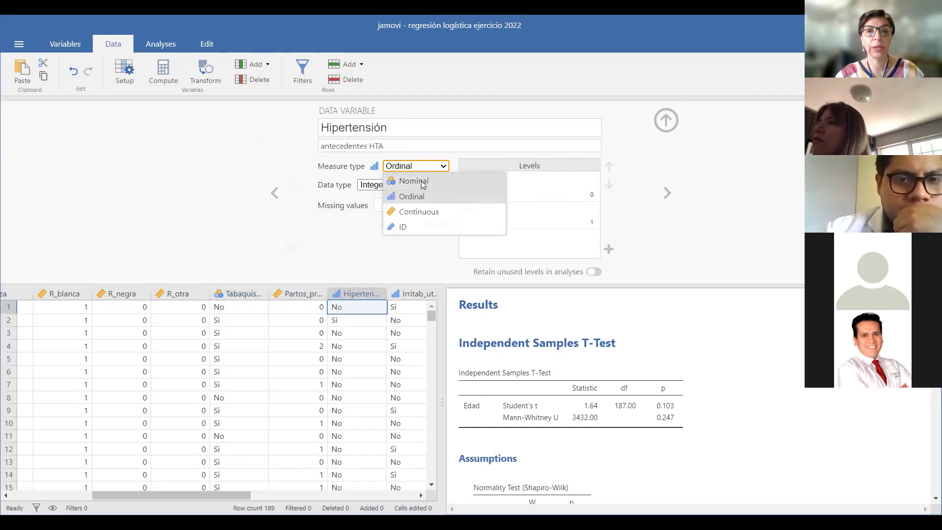
{"action": "left_click", "coordinate": [412, 183]}
- Change the measure type of the Irritab_uterina variable to Nominal and close the variable settings
{"action": "left_click", "coordinate": [667, 193]}
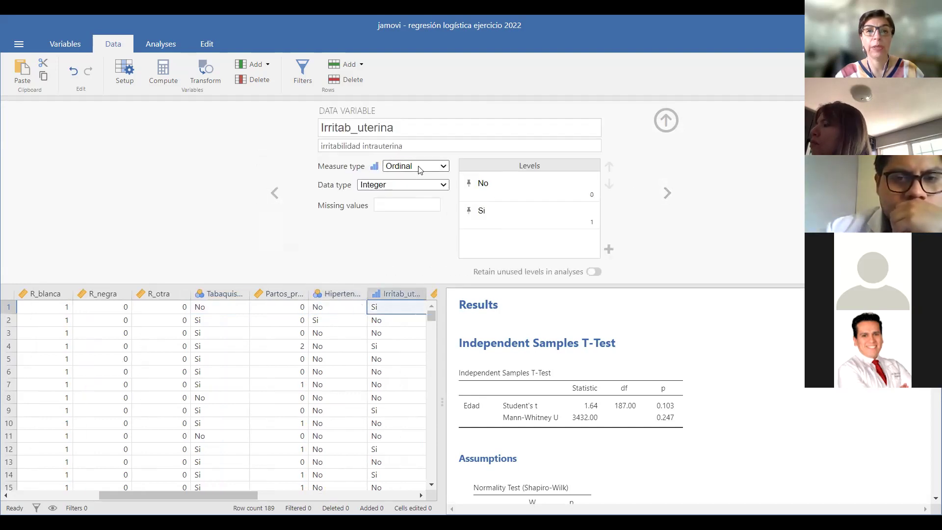
{"action": "left_click", "coordinate": [420, 167]}
{"action": "left_click", "coordinate": [412, 183]}
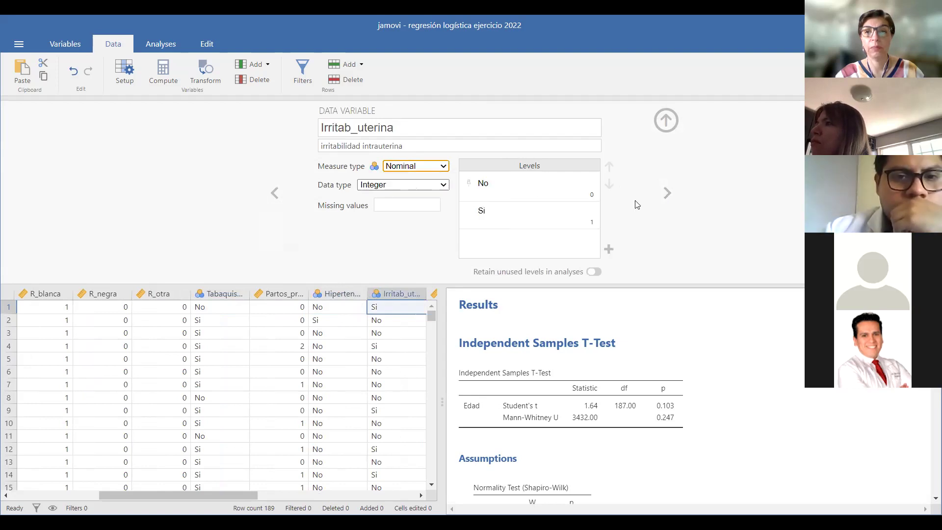
{"action": "left_click", "coordinate": [667, 193]}
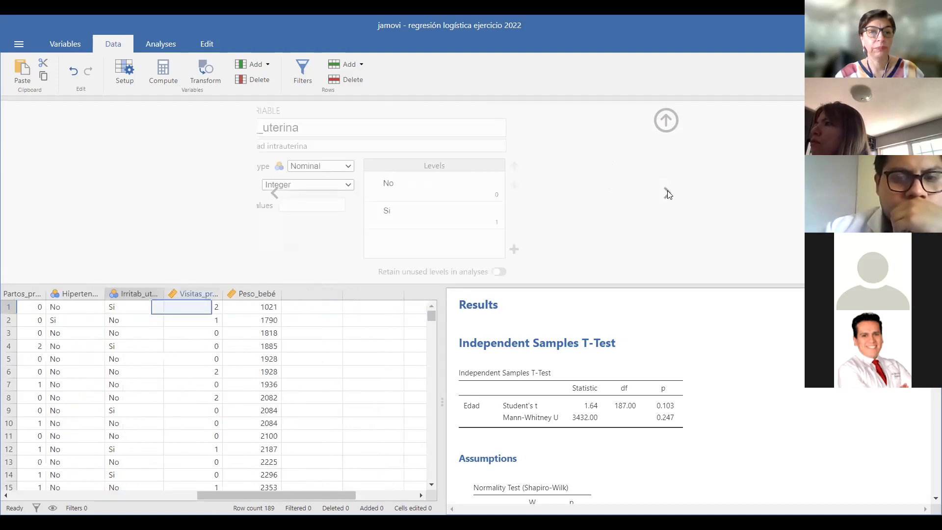
{"action": "left_click", "coordinate": [666, 121]}
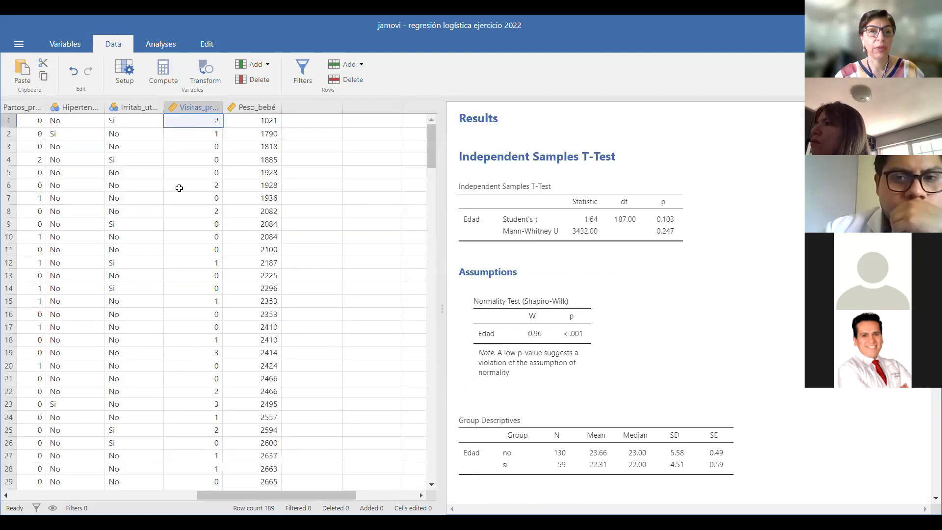
- Examine the data columns from Visitas_prenatales back to Folio and forward to Tabaquismo, checking each variable's measure type
{"action": "key", "text": "Left"}
{"action": "key", "text": "Left"}
{"action": "key", "text": "Left"}
{"action": "key", "text": "Left"}
{"action": "key", "text": "Left"}
{"action": "key", "text": "Left"}
{"action": "key", "text": "Left"}
{"action": "key", "text": "Left"}
{"action": "key", "text": "Left"}
{"action": "key", "text": "Left"}
{"action": "key", "text": "Left"}
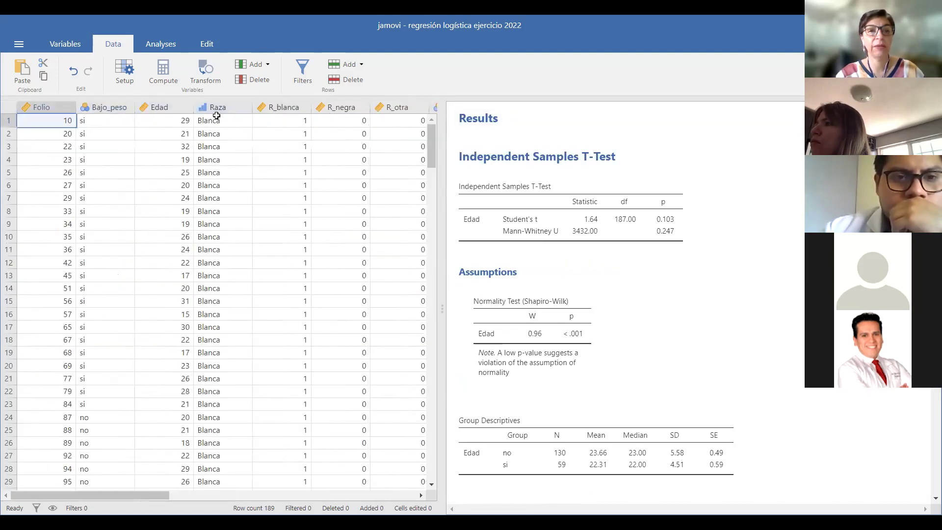
{"action": "key", "text": "Right"}
{"action": "key", "text": "Right"}
{"action": "key", "text": "Right"}
{"action": "key", "text": "Right"}
{"action": "key", "text": "Right"}
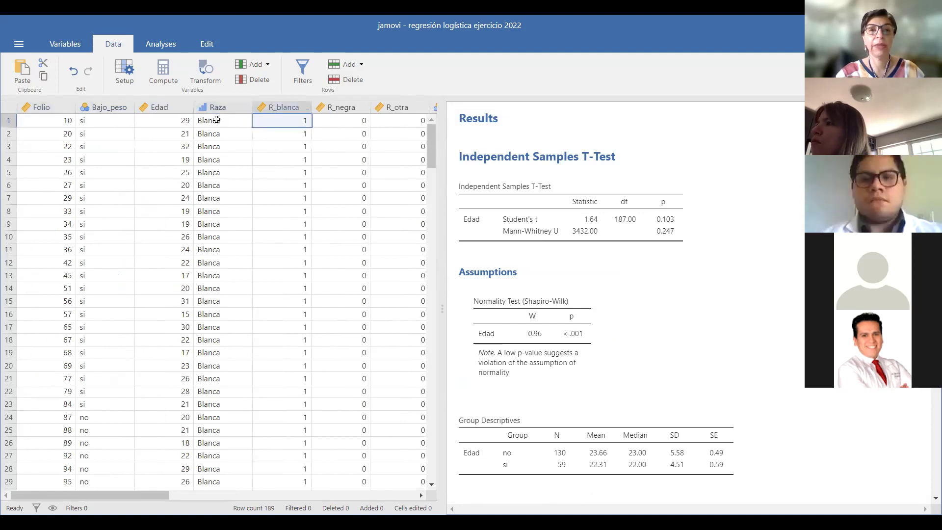
{"action": "key", "text": "Right"}
{"action": "key", "text": "Right"}
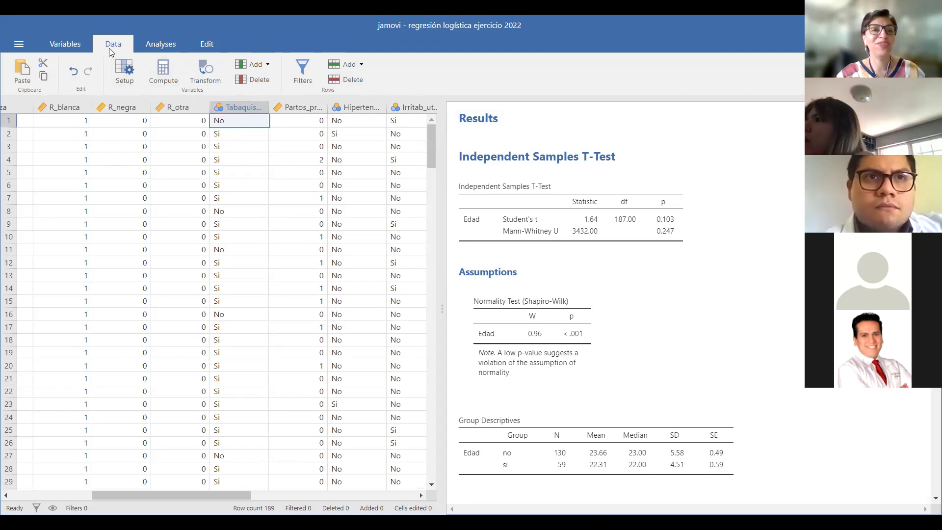
- Set up an independent samples contingency table with Raza as rows and Bajo_peso as columns
{"action": "left_click", "coordinate": [163, 43]}
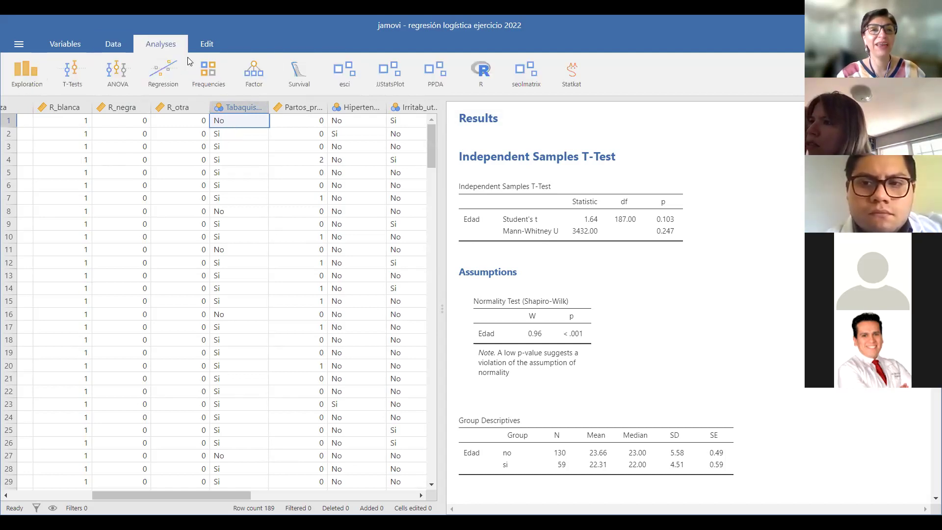
{"action": "left_click", "coordinate": [218, 65]}
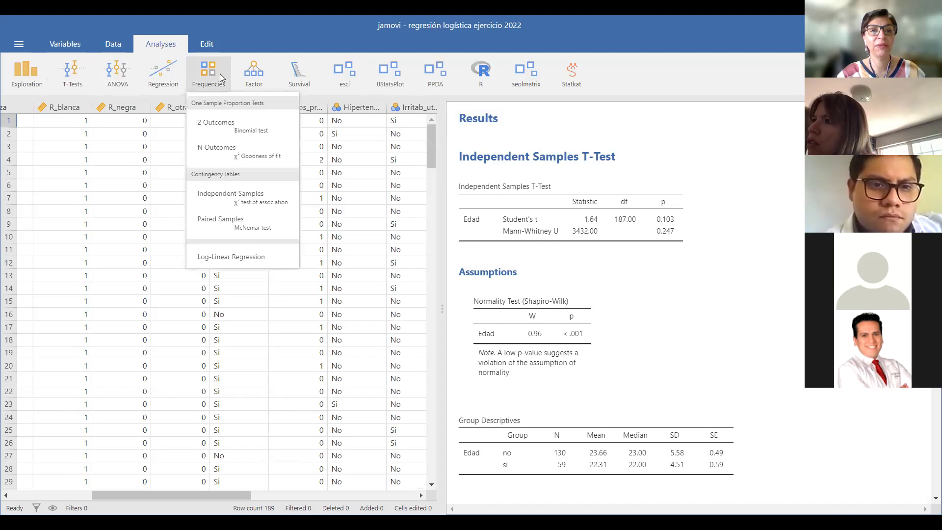
{"action": "left_click", "coordinate": [256, 203]}
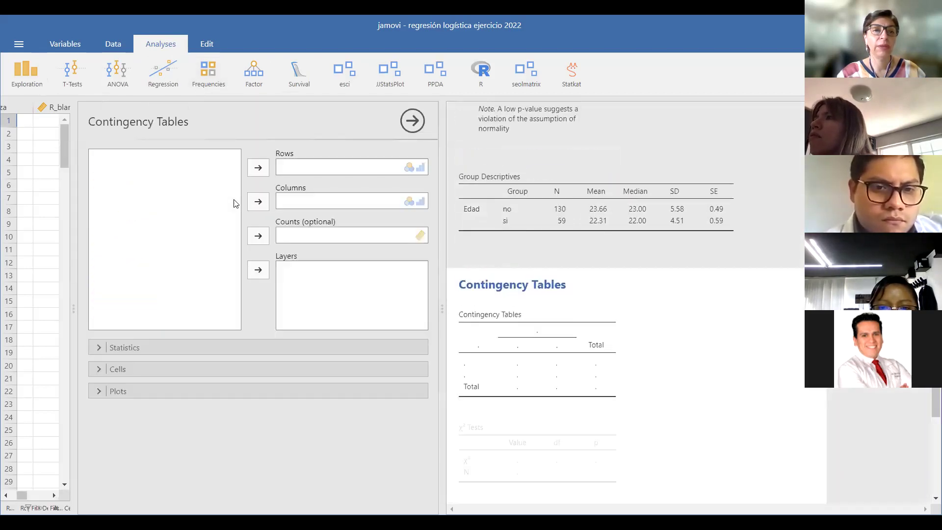
{"action": "left_click", "coordinate": [118, 173]}
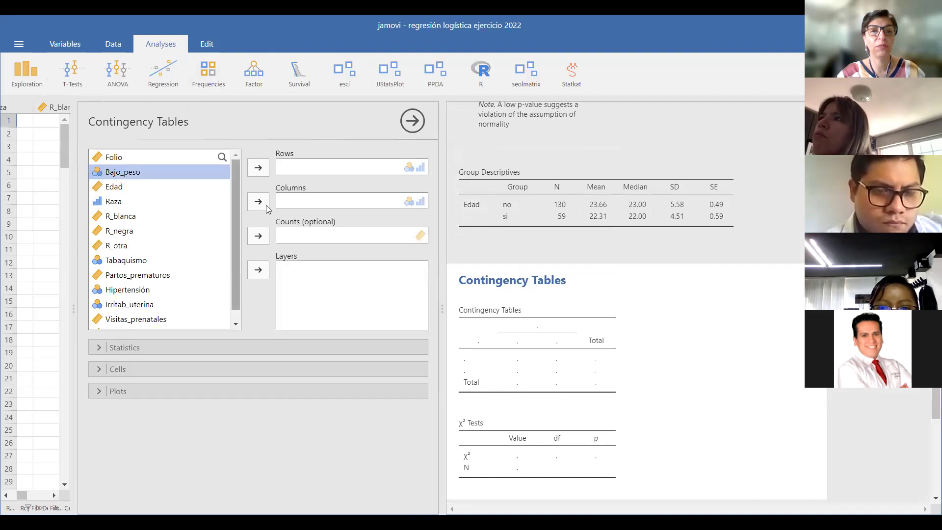
{"action": "left_click", "coordinate": [266, 205]}
{"action": "left_click", "coordinate": [113, 186]}
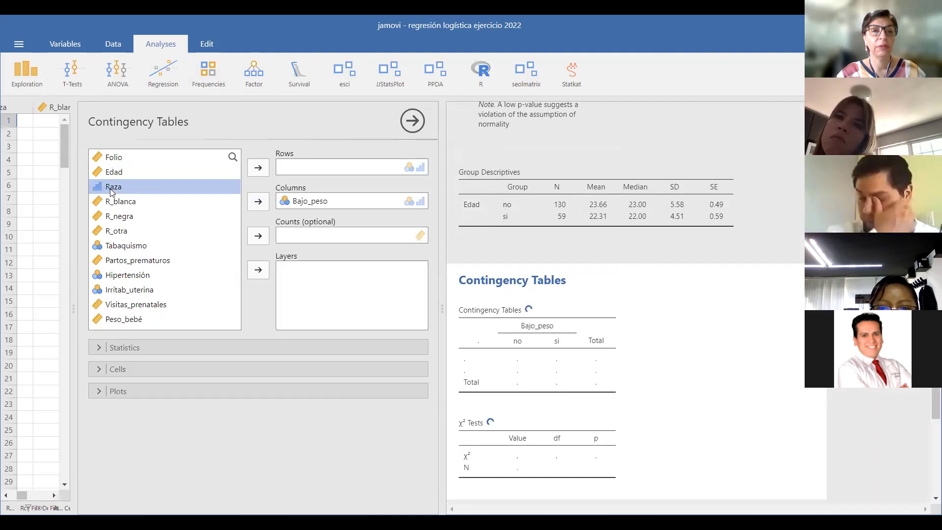
{"action": "left_click", "coordinate": [257, 167]}
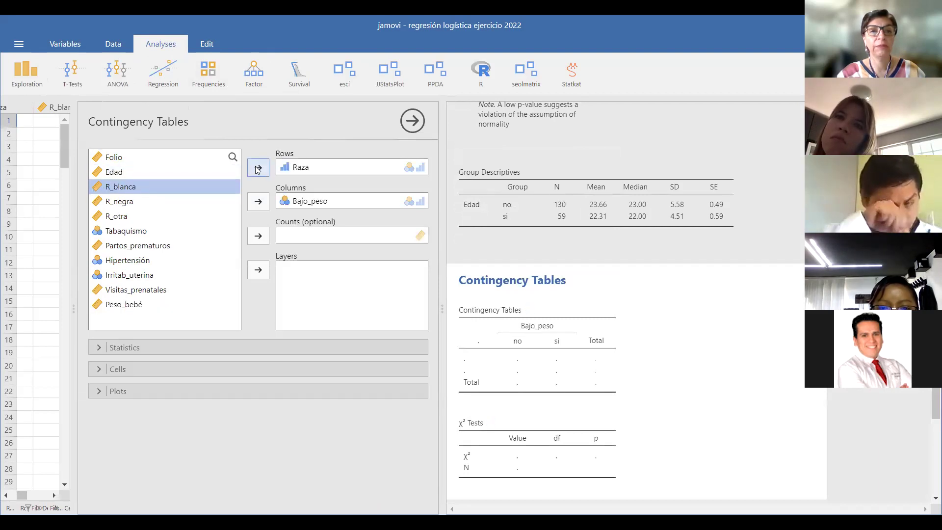
- Add the odds ratio and the column percentages to the Raza by Bajo_peso contingency table
{"action": "left_click", "coordinate": [199, 346]}
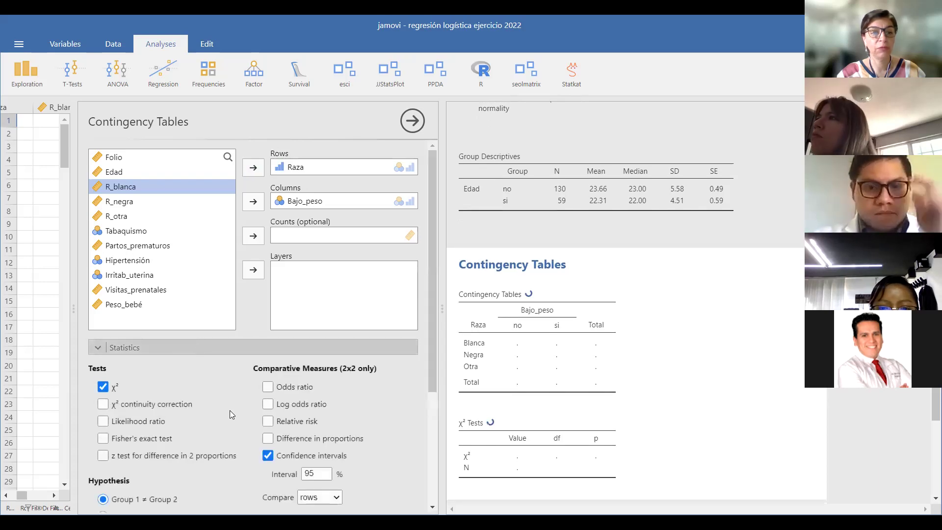
{"action": "left_click", "coordinate": [281, 389]}
{"action": "scroll", "coordinate": [281, 388], "scroll_direction": "down", "scroll_amount": 1}
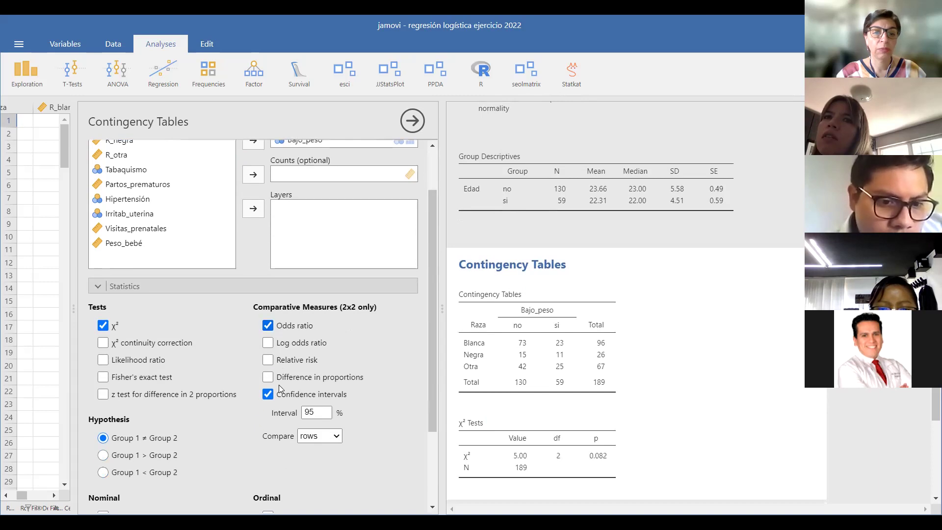
{"action": "scroll", "coordinate": [281, 389], "scroll_direction": "down", "scroll_amount": 1}
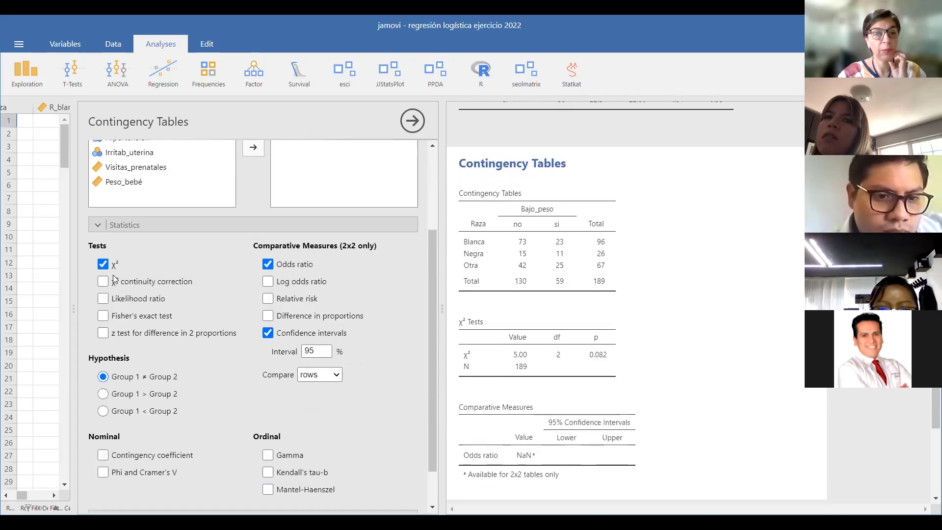
{"action": "scroll", "coordinate": [233, 425], "scroll_direction": "down", "scroll_amount": 1}
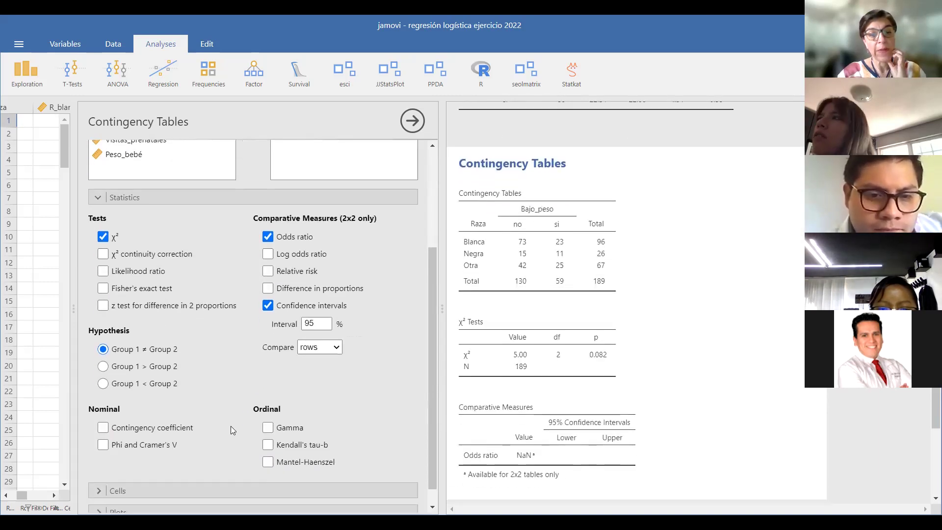
{"action": "left_click", "coordinate": [218, 472]}
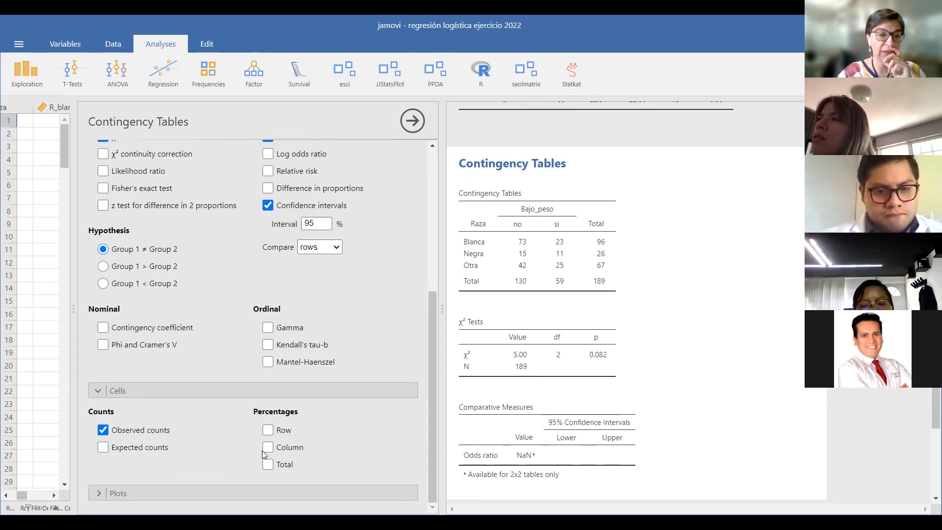
{"action": "left_click", "coordinate": [280, 449]}
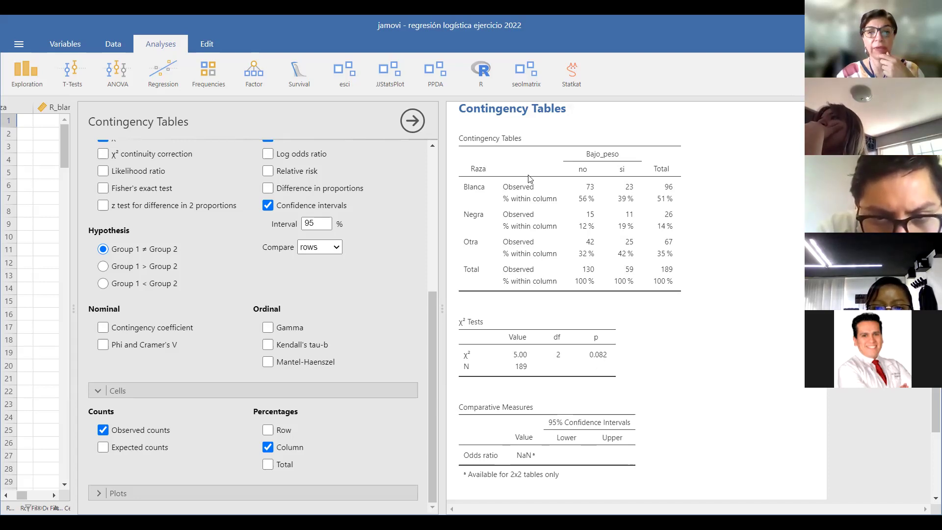
- Replace Raza with Tabaquismo as the row variable of the contingency table
{"action": "scroll", "coordinate": [385, 300], "scroll_direction": "up", "scroll_amount": 5}
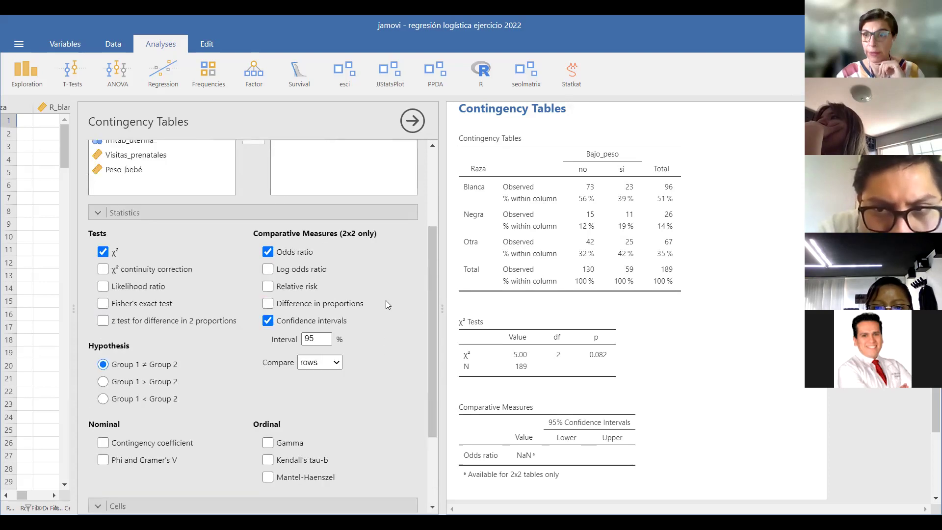
{"action": "left_click", "coordinate": [287, 169]}
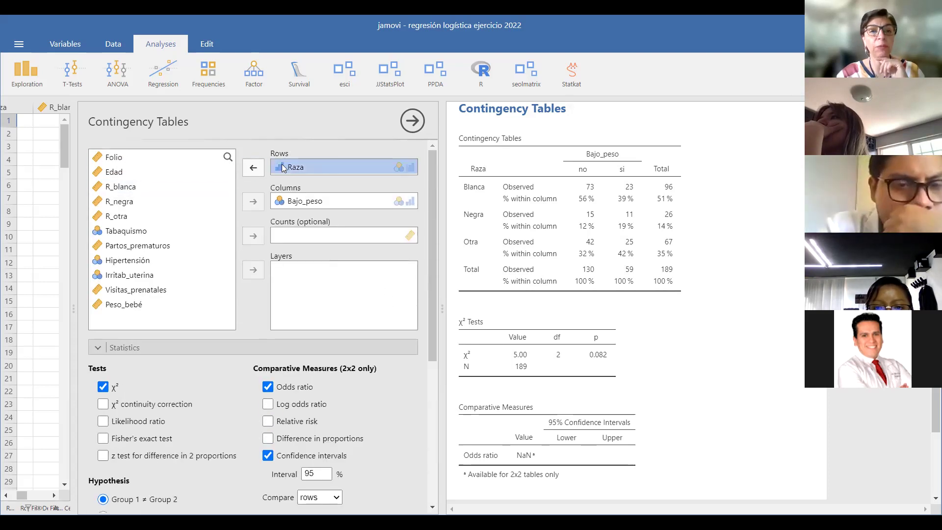
{"action": "left_click_drag", "start_coordinate": [287, 169], "coordinate": [112, 248]}
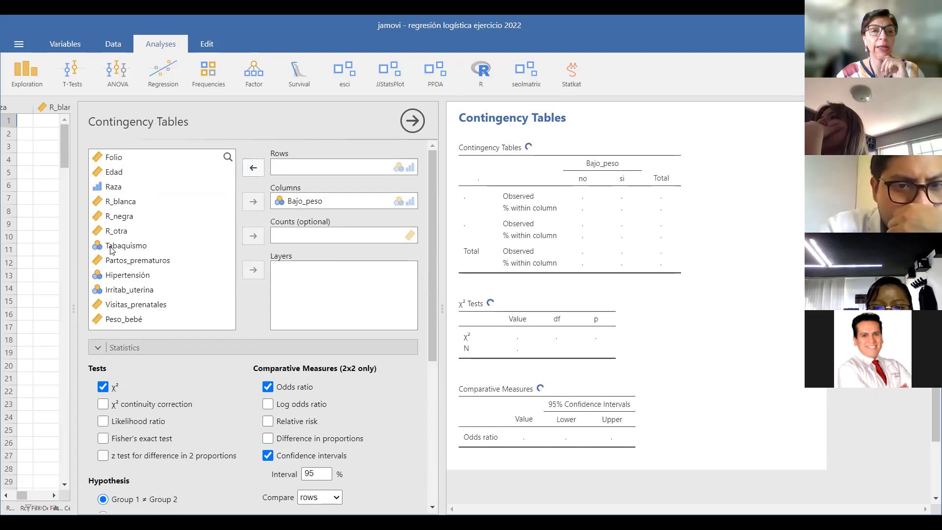
{"action": "left_click", "coordinate": [113, 246]}
{"action": "left_click", "coordinate": [252, 170]}
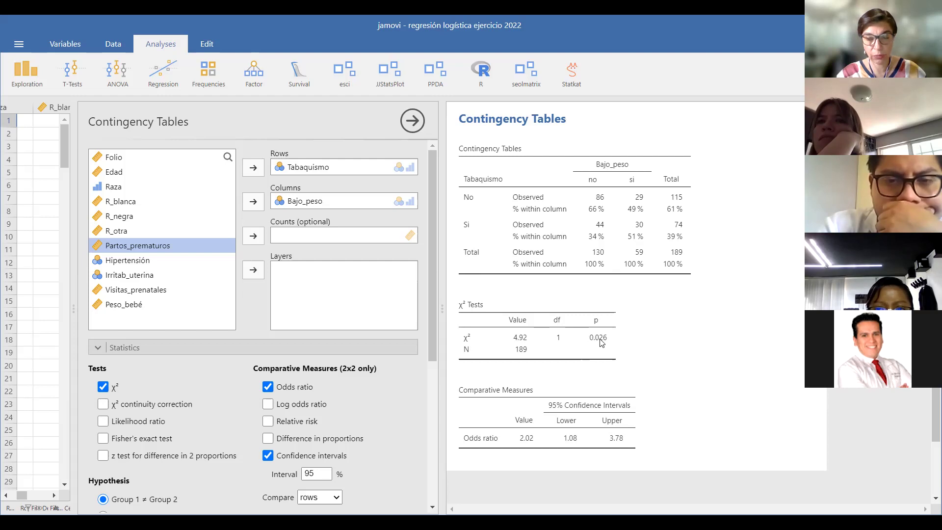
- Replace Tabaquismo with Hipertensión as the row variable of the Bajo_peso contingency table
{"action": "left_click", "coordinate": [308, 167]}
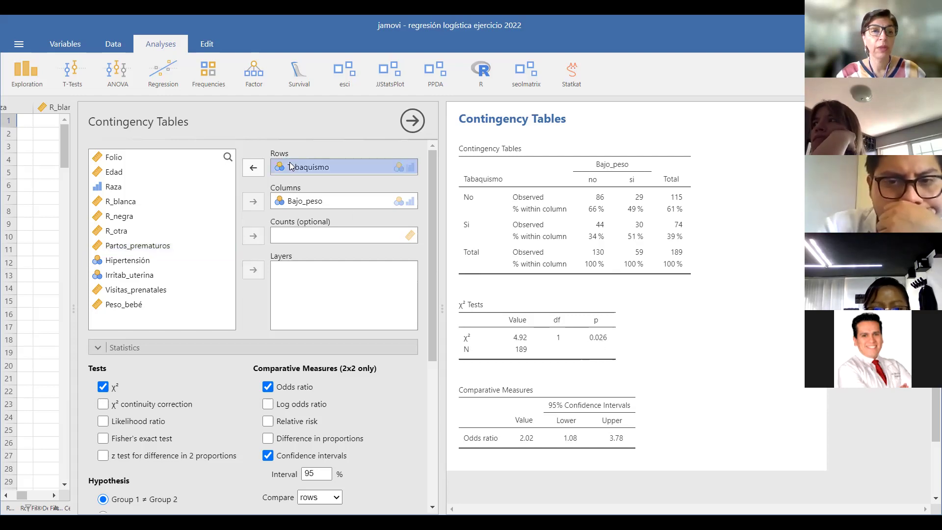
{"action": "left_click", "coordinate": [256, 169]}
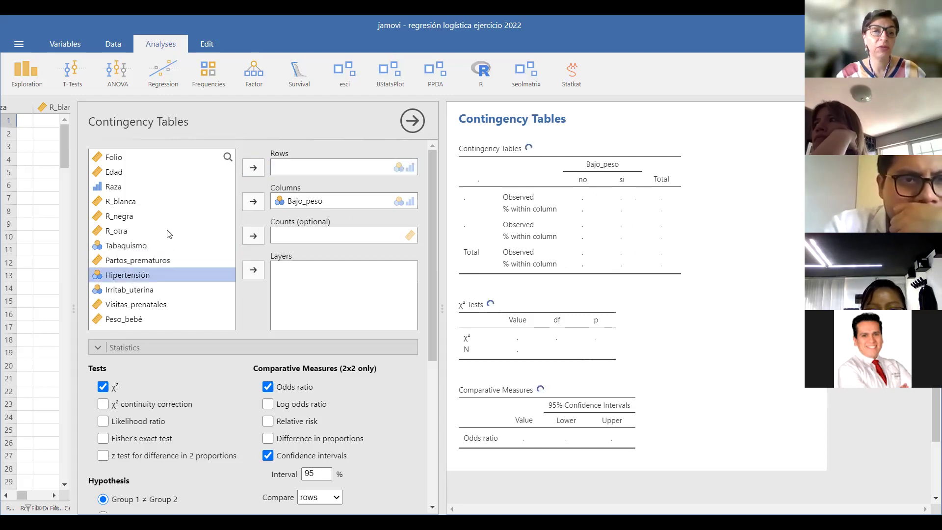
{"action": "left_click", "coordinate": [255, 169]}
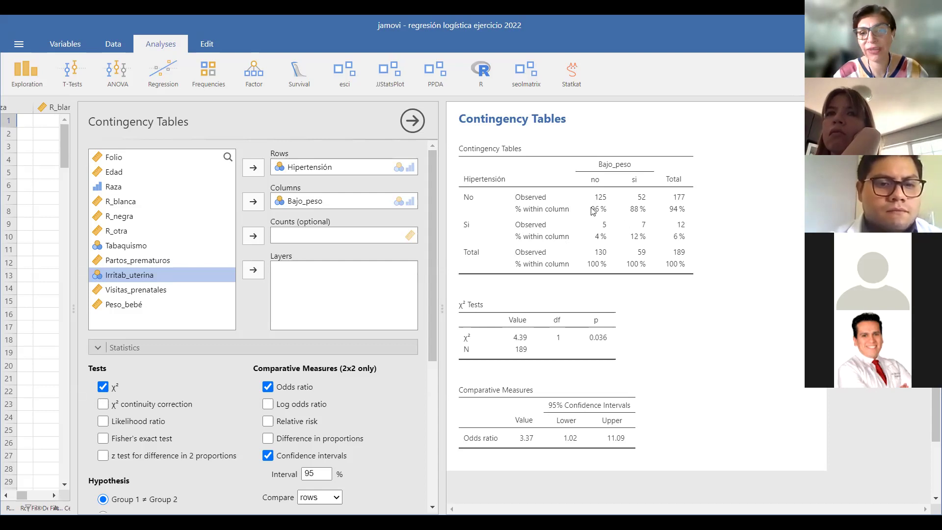
- Replace Hipertensión with Irritab_uterina as the row variable of the contingency table
{"action": "left_click", "coordinate": [300, 167]}
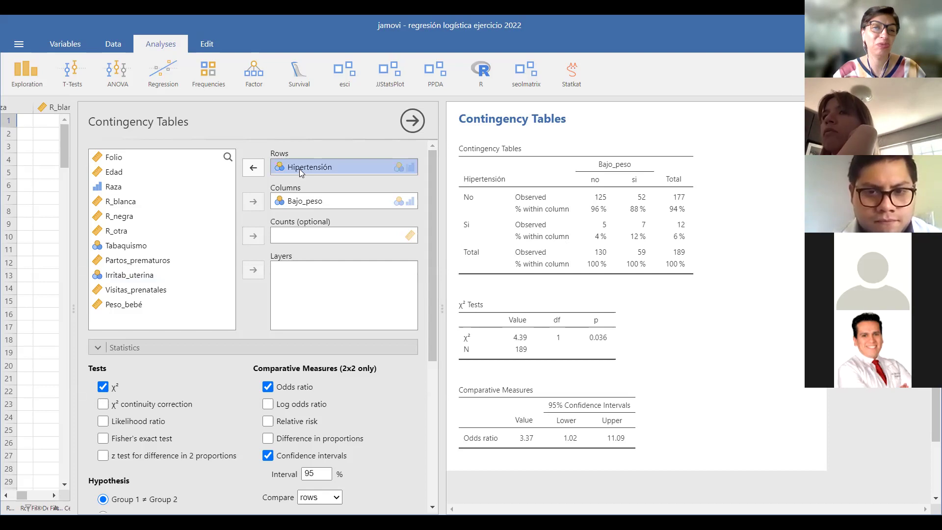
{"action": "left_click", "coordinate": [255, 171]}
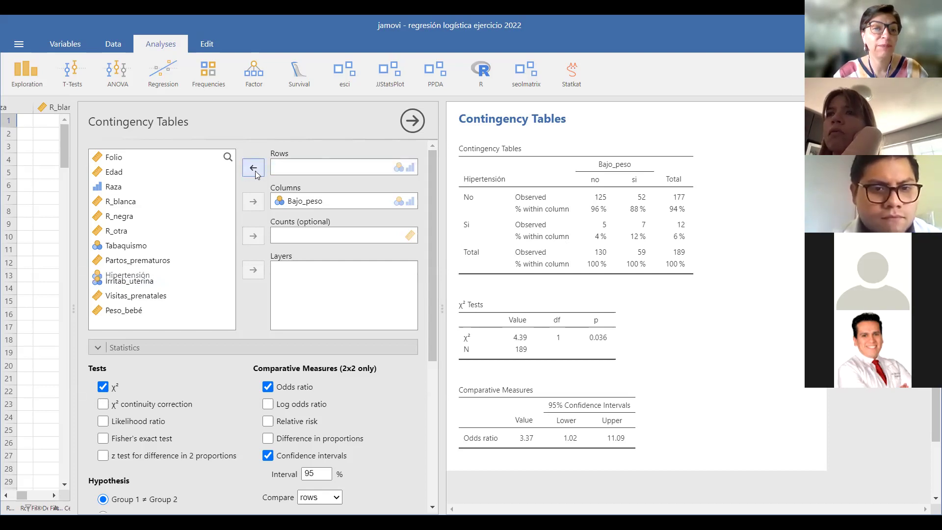
{"action": "scroll", "coordinate": [212, 238], "scroll_direction": "down", "scroll_amount": 2}
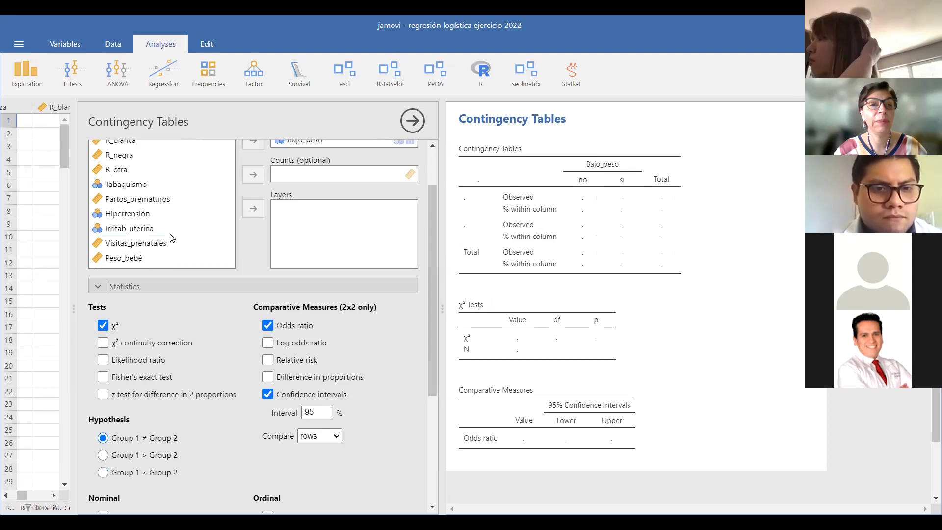
{"action": "left_click", "coordinate": [131, 231]}
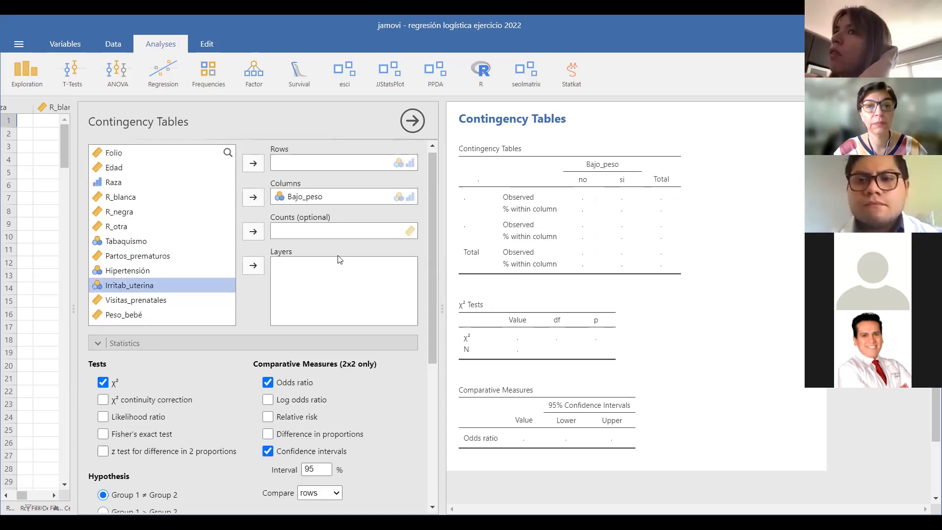
{"action": "scroll", "coordinate": [338, 259], "scroll_direction": "up", "scroll_amount": 2}
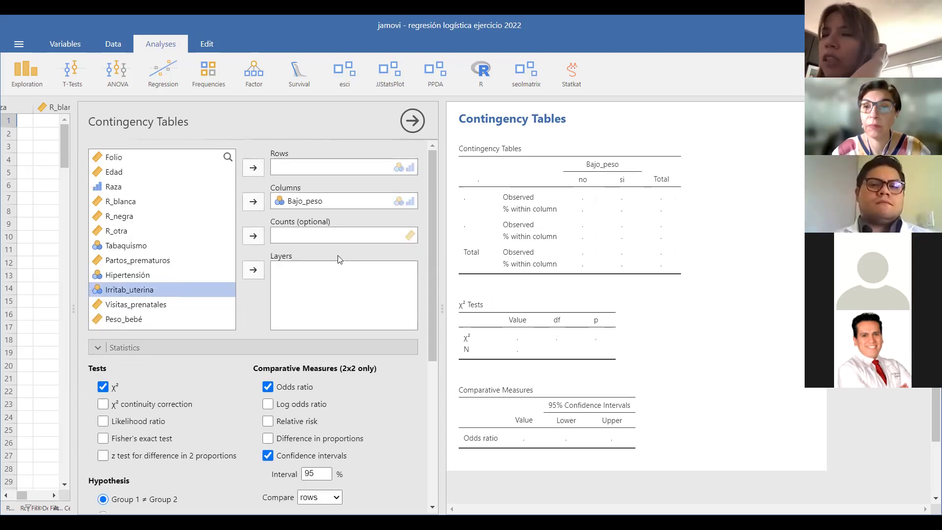
{"action": "left_click", "coordinate": [244, 170]}
- Check the cell percentage options and examine the Irritab_uterina by Bajo_peso table with its chi-square test and odds ratio
{"action": "scroll", "coordinate": [240, 278], "scroll_direction": "down", "scroll_amount": 5}
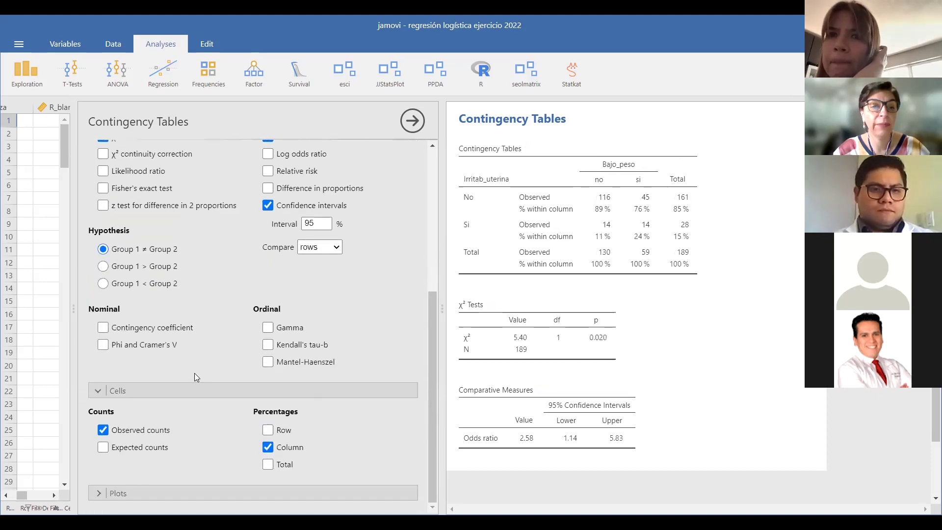
{"action": "left_click", "coordinate": [181, 391]}
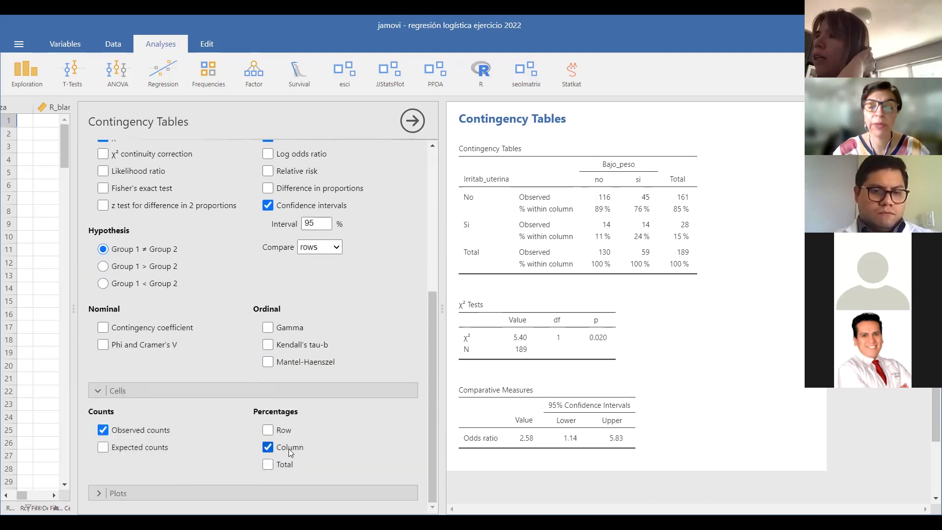
{"action": "left_click", "coordinate": [289, 452]}
{"action": "left_click", "coordinate": [289, 452]}
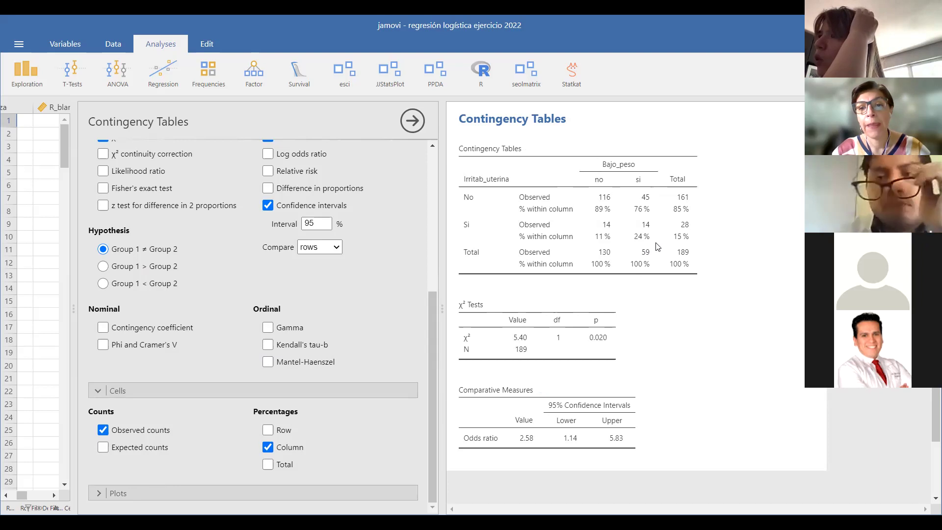
{"action": "scroll", "coordinate": [638, 246], "scroll_direction": "up", "scroll_amount": 3}
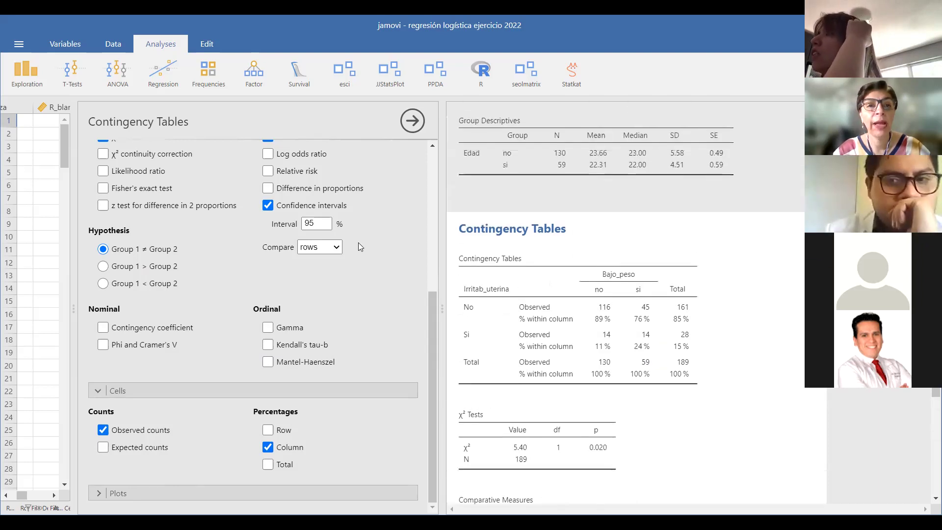
{"action": "scroll", "coordinate": [366, 237], "scroll_direction": "up", "scroll_amount": 5}
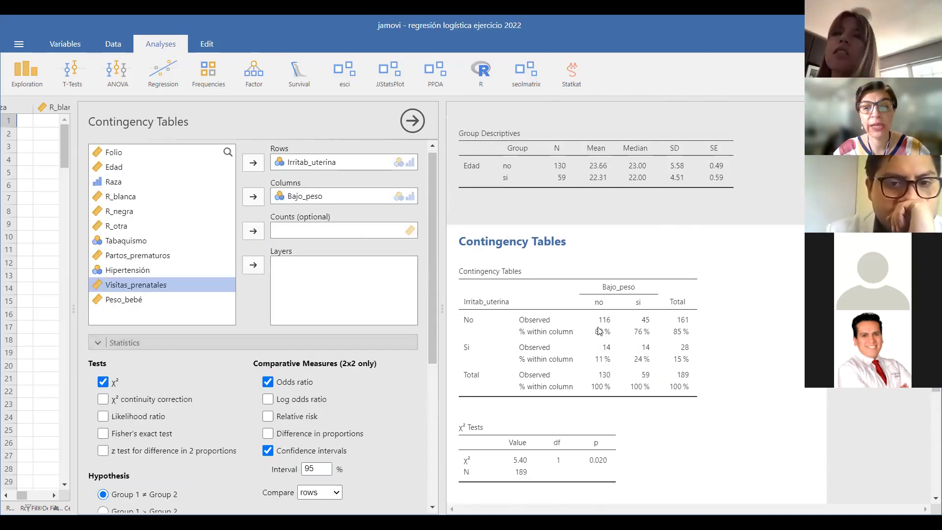
{"action": "scroll", "coordinate": [601, 332], "scroll_direction": "down", "scroll_amount": 1}
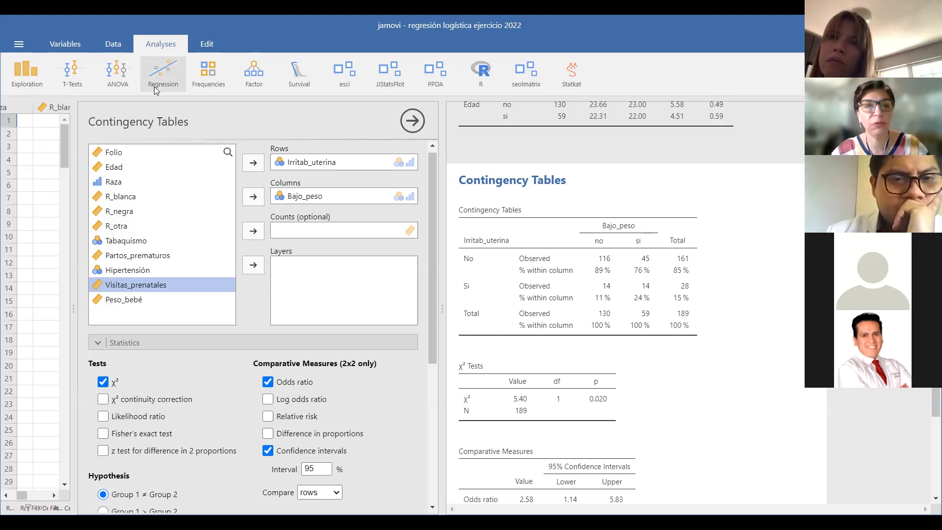
- Set up an independent samples test using Mann-Whitney U instead of Student's, with Bajo_peso as the grouping variable
{"action": "left_click", "coordinate": [81, 80]}
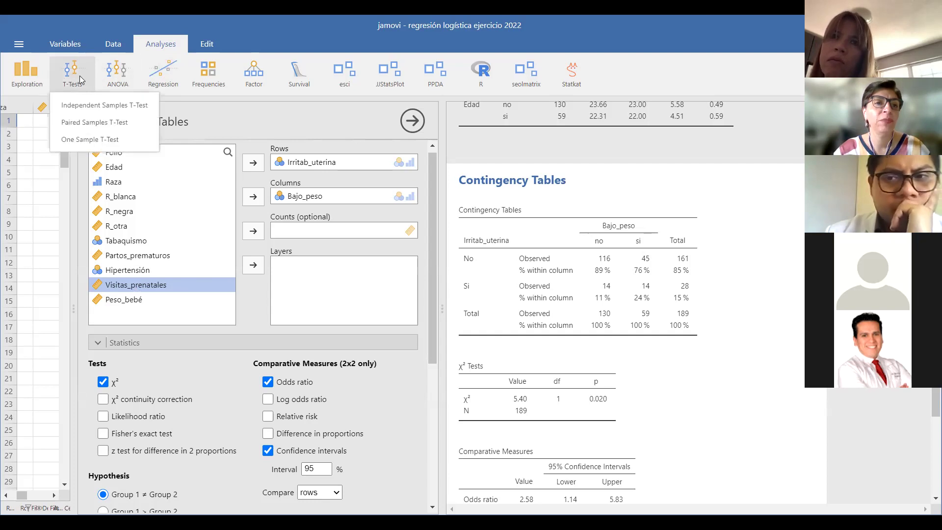
{"action": "left_click", "coordinate": [79, 101]}
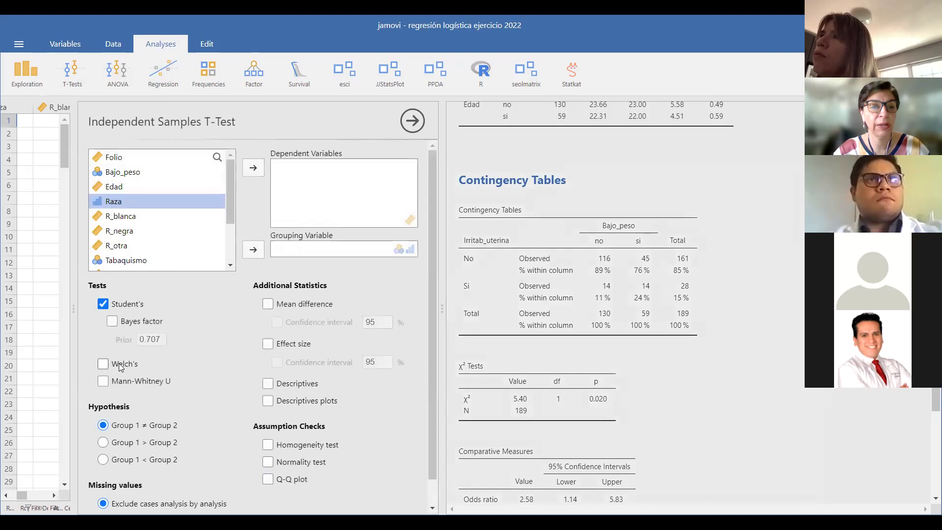
{"action": "left_click", "coordinate": [109, 385]}
{"action": "left_click", "coordinate": [103, 304]}
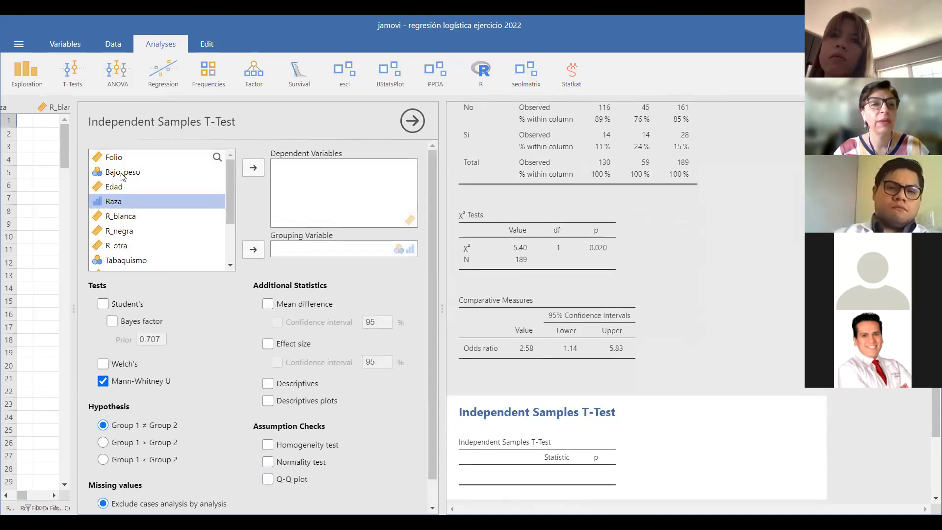
{"action": "left_click", "coordinate": [102, 172]}
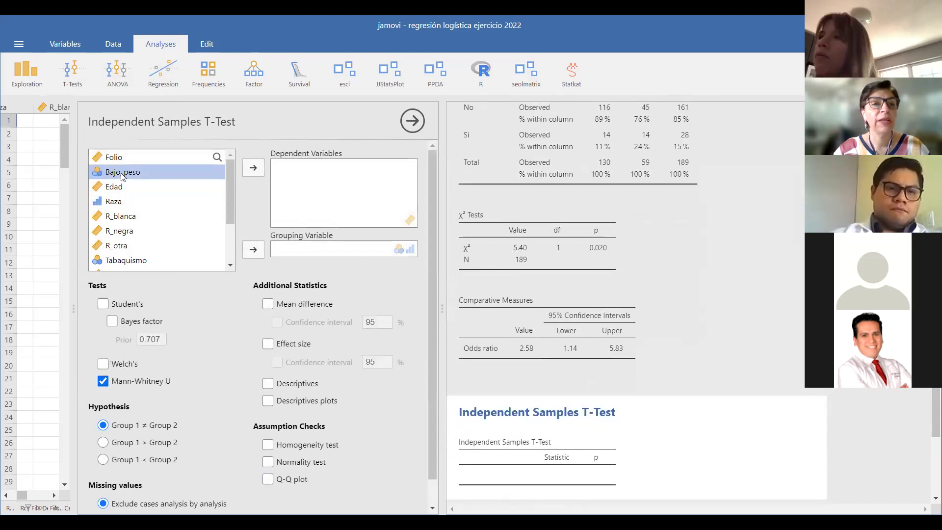
{"action": "left_click", "coordinate": [255, 251]}
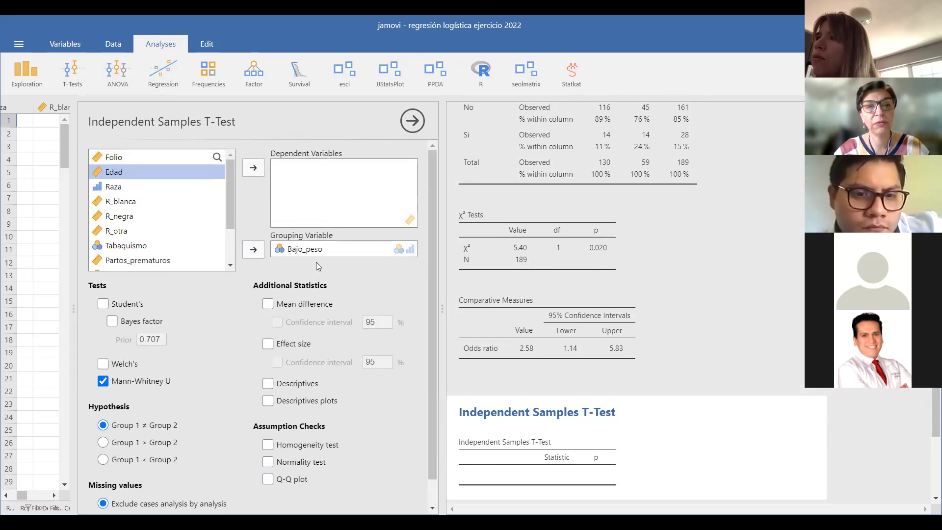
- Add Partos_prematuros and Visitas_prenatales as dependent variables of the Mann-Whitney U test
{"action": "scroll", "coordinate": [144, 245], "scroll_direction": "down", "scroll_amount": 3}
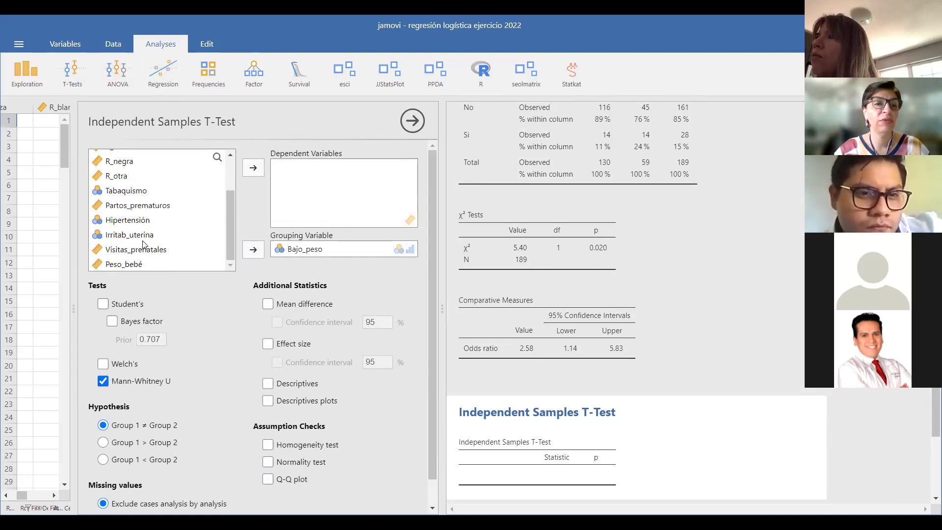
{"action": "left_click", "coordinate": [143, 206]}
{"action": "left_click", "coordinate": [253, 169]}
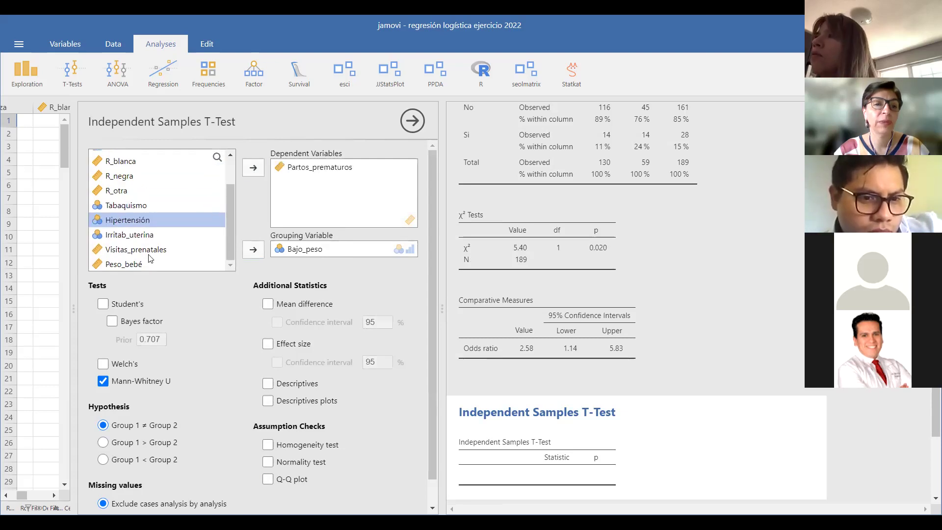
{"action": "left_click", "coordinate": [148, 250]}
{"action": "left_click", "coordinate": [253, 168]}
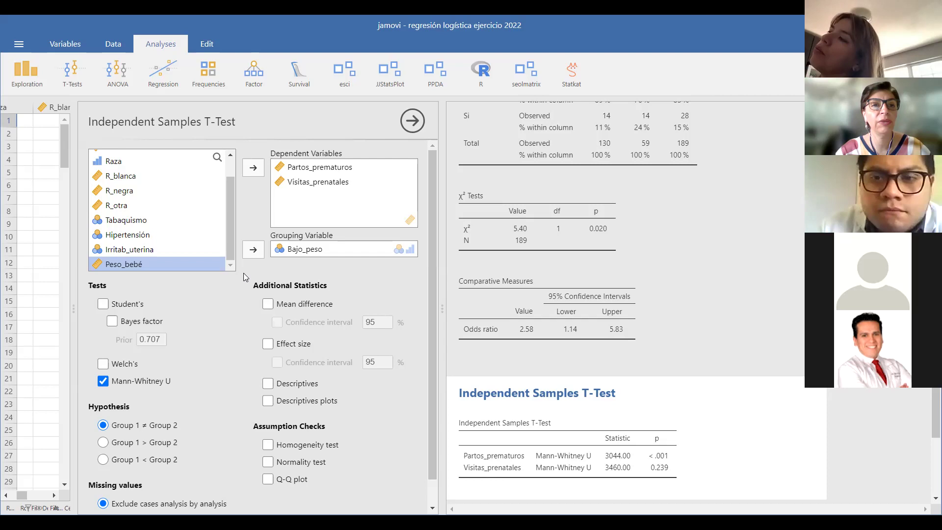
- Set up a binomial logistic regression with Bajo_peso as the dependent variable and Partos_prematuros as a covariate
{"action": "left_click", "coordinate": [166, 73]}
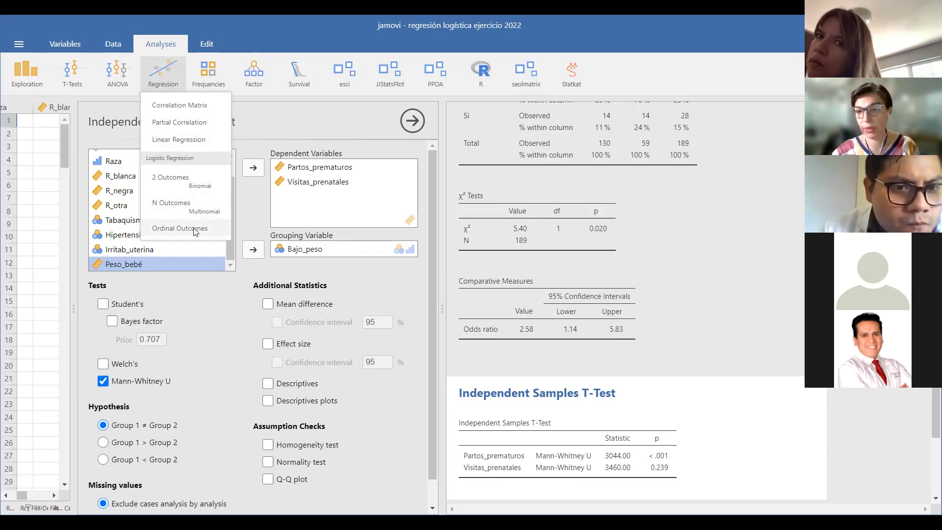
{"action": "left_click", "coordinate": [179, 179]}
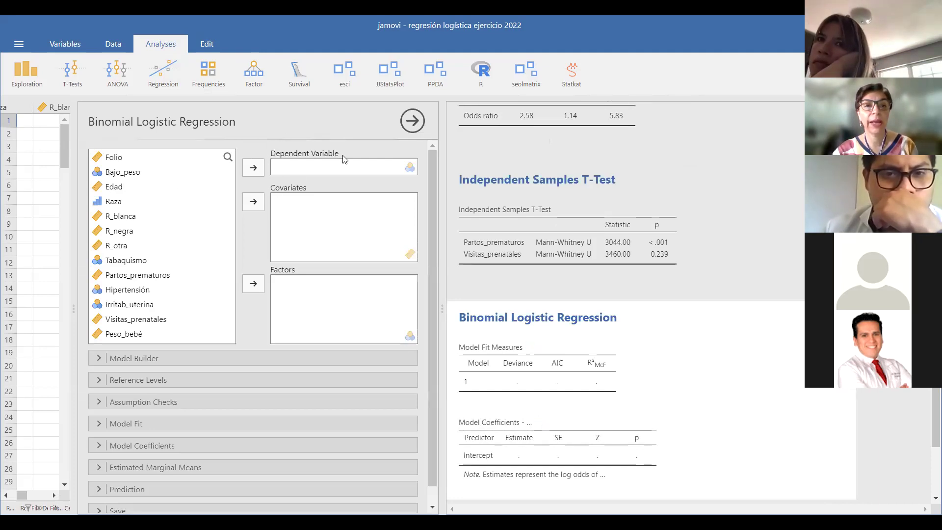
{"action": "left_click", "coordinate": [127, 172]}
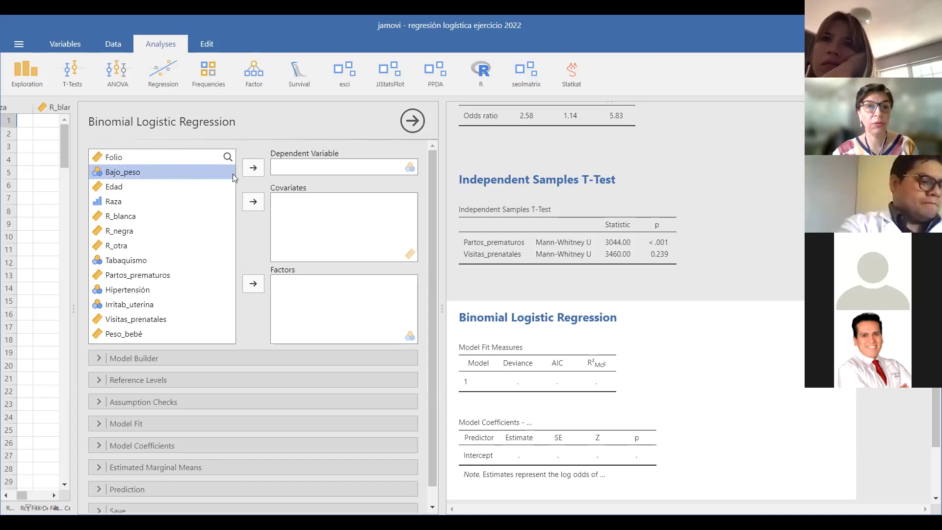
{"action": "left_click", "coordinate": [253, 167]}
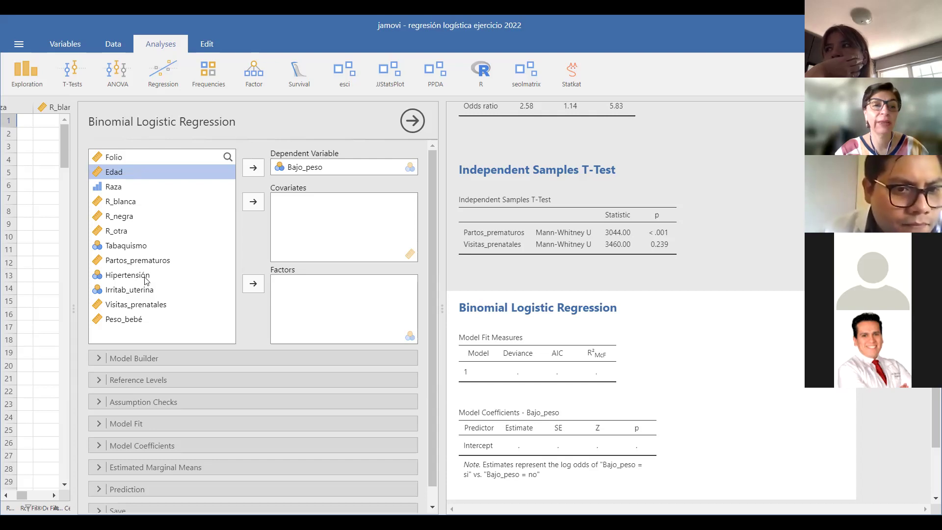
{"action": "left_click", "coordinate": [133, 264]}
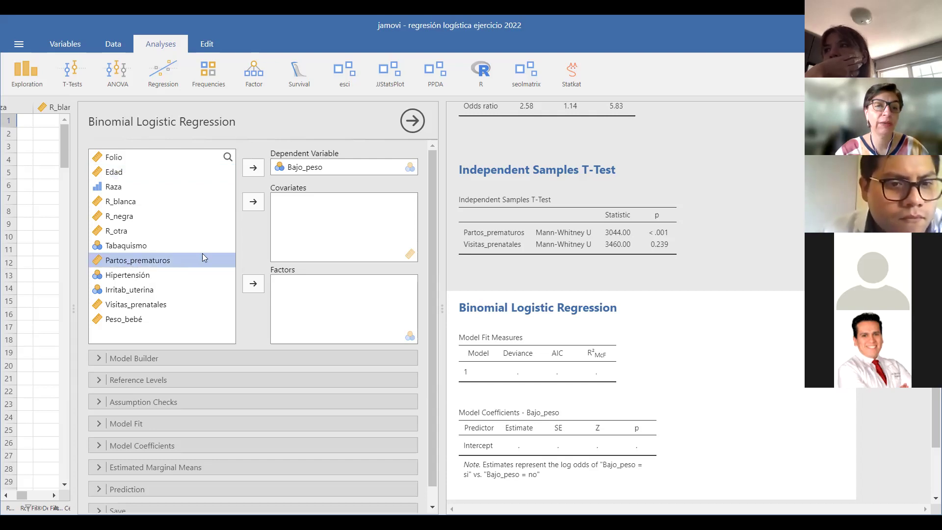
{"action": "left_click", "coordinate": [253, 202]}
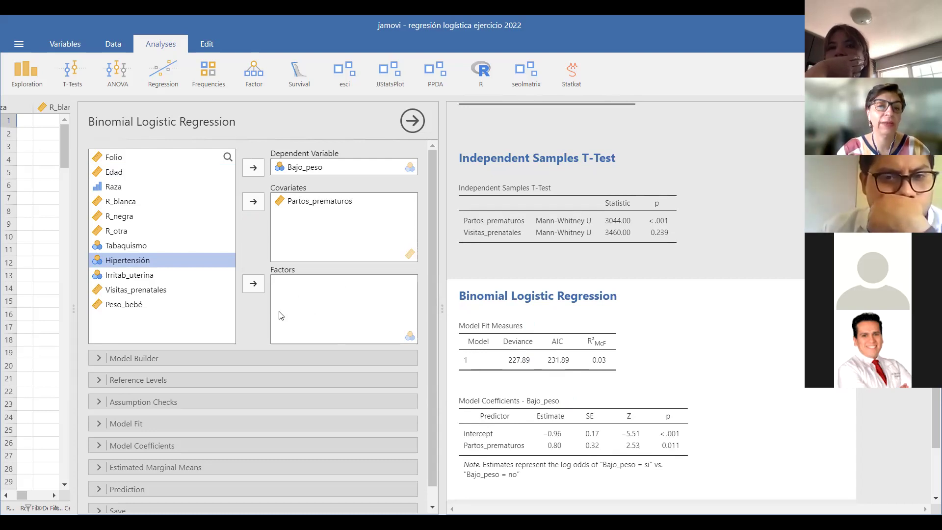
- Add Raza as a factor of the logistic regression and remove Partos_prematuros from the covariates
{"action": "left_click", "coordinate": [112, 189]}
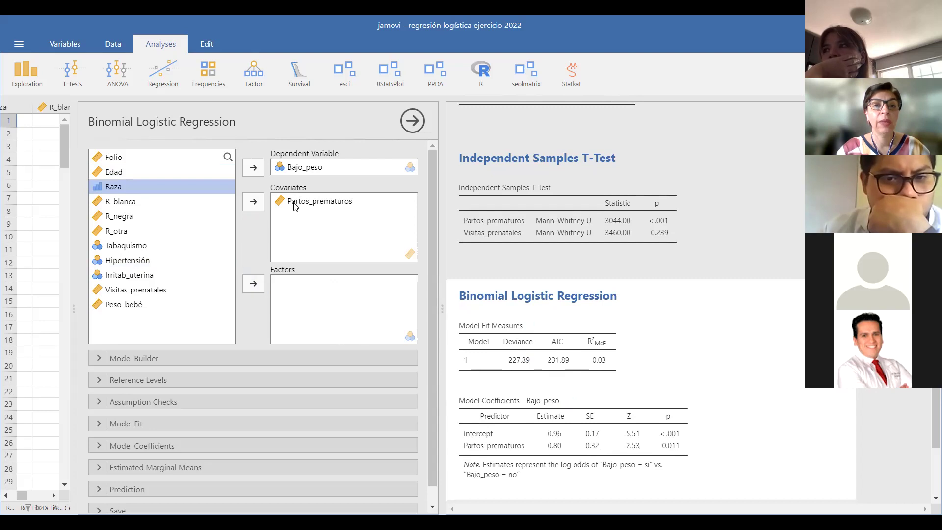
{"action": "left_click", "coordinate": [253, 284]}
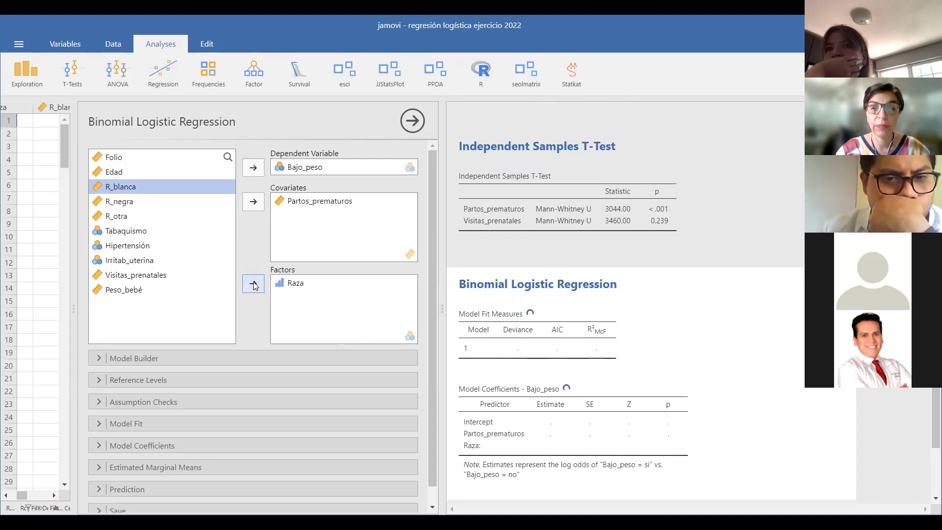
{"action": "left_click", "coordinate": [316, 205]}
{"action": "left_click", "coordinate": [253, 203]}
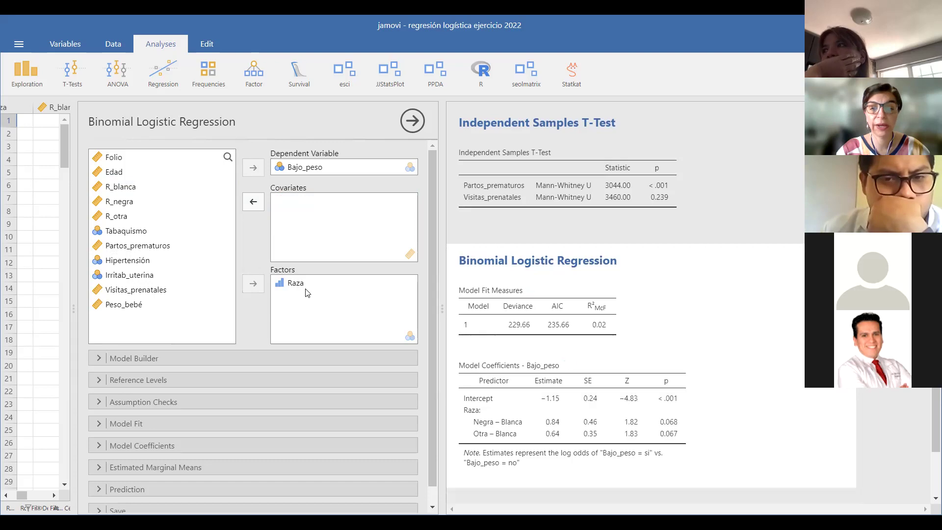
{"action": "scroll", "coordinate": [602, 408], "scroll_direction": "down", "scroll_amount": 1}
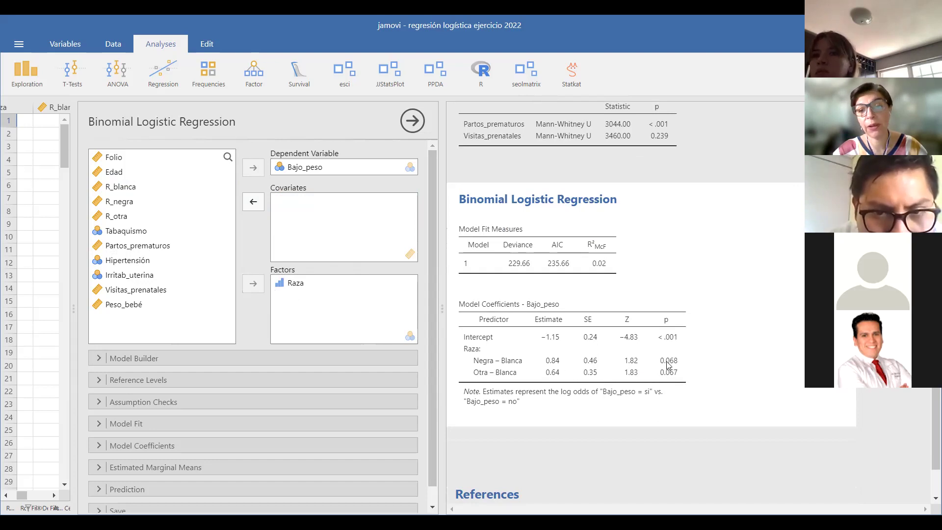
{"action": "scroll", "coordinate": [209, 386], "scroll_direction": "down", "scroll_amount": 1}
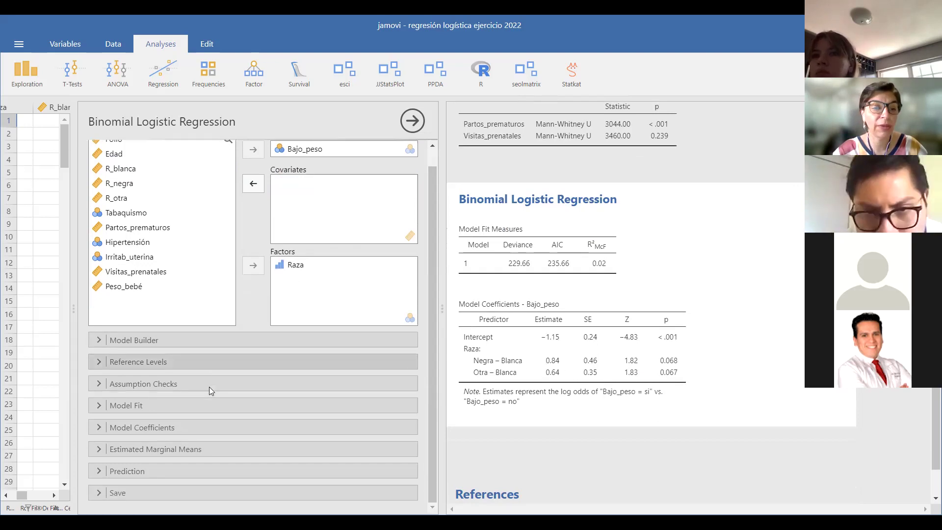
{"action": "left_click", "coordinate": [197, 446]}
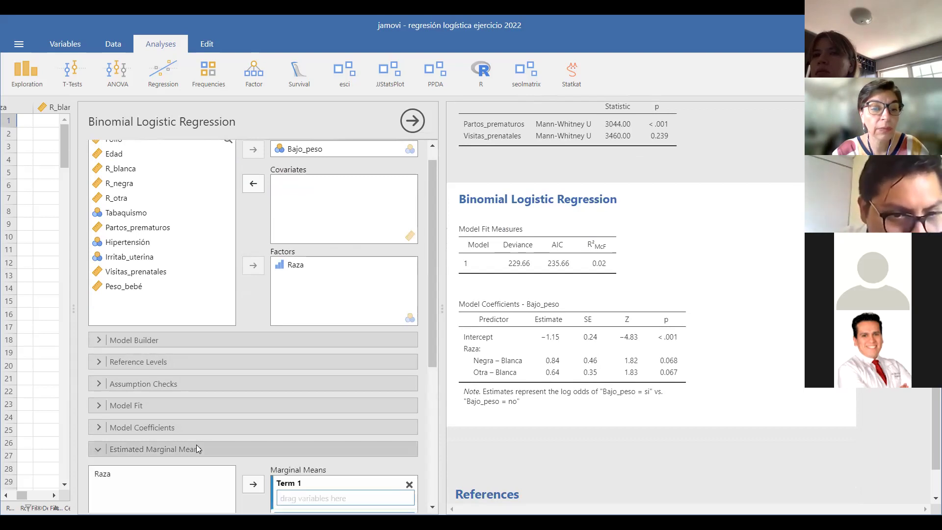
{"action": "left_click", "coordinate": [196, 388]}
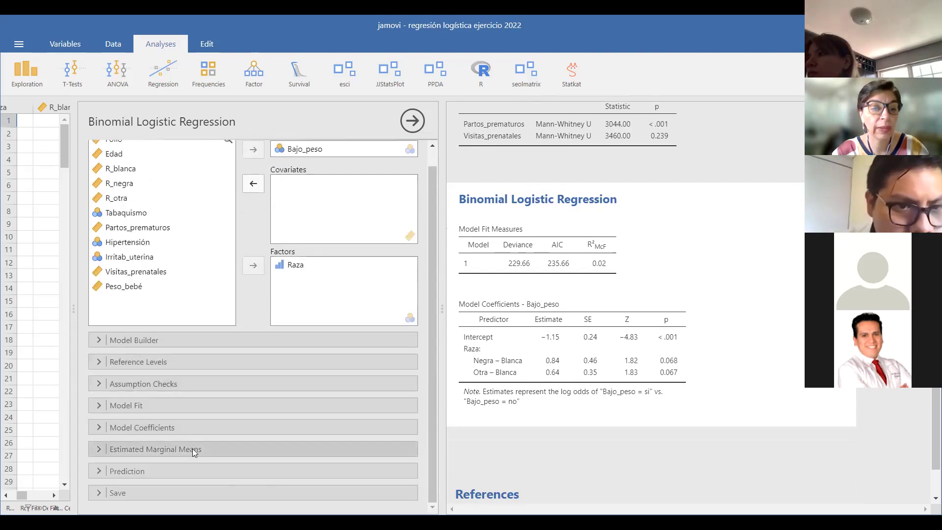
- Add the odds ratio with its 95% confidence interval to the model coefficients of the logistic regression
{"action": "scroll", "coordinate": [191, 425], "scroll_direction": "down", "scroll_amount": 2}
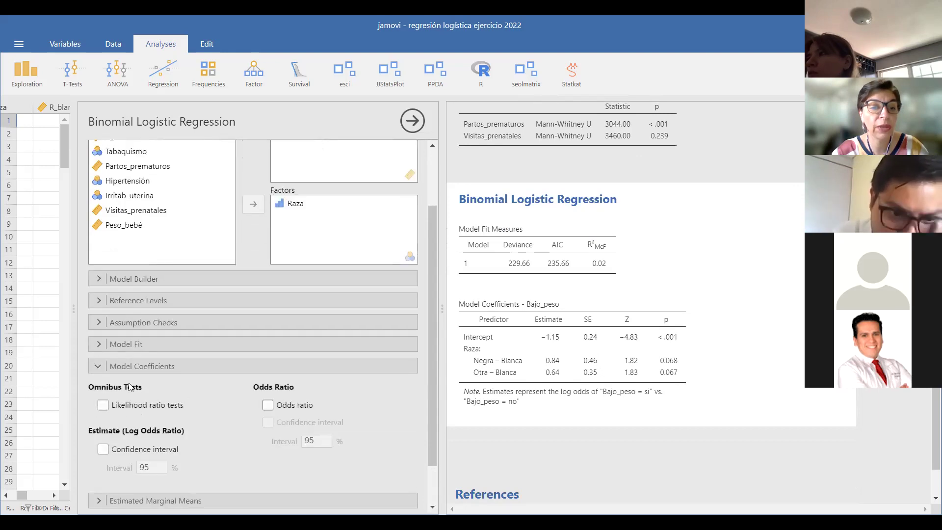
{"action": "left_click", "coordinate": [141, 366]}
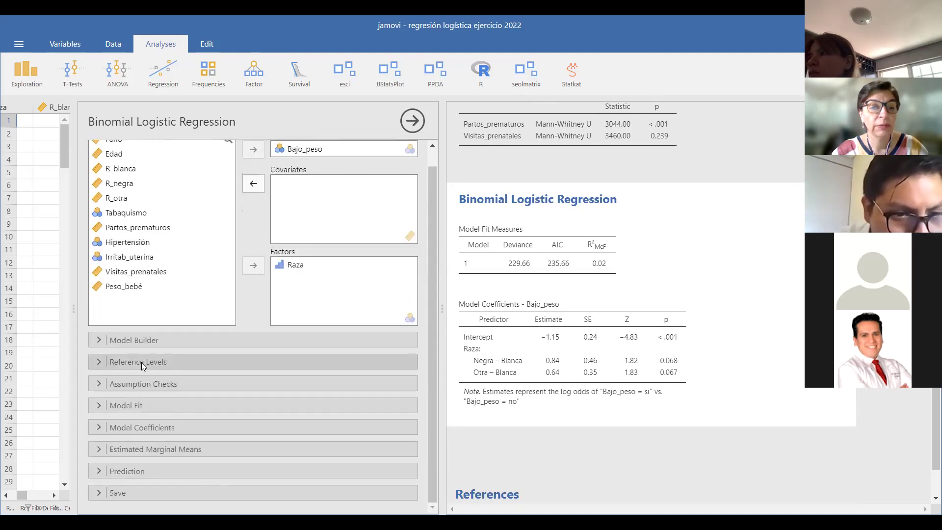
{"action": "left_click", "coordinate": [151, 427]}
{"action": "left_click", "coordinate": [268, 405]}
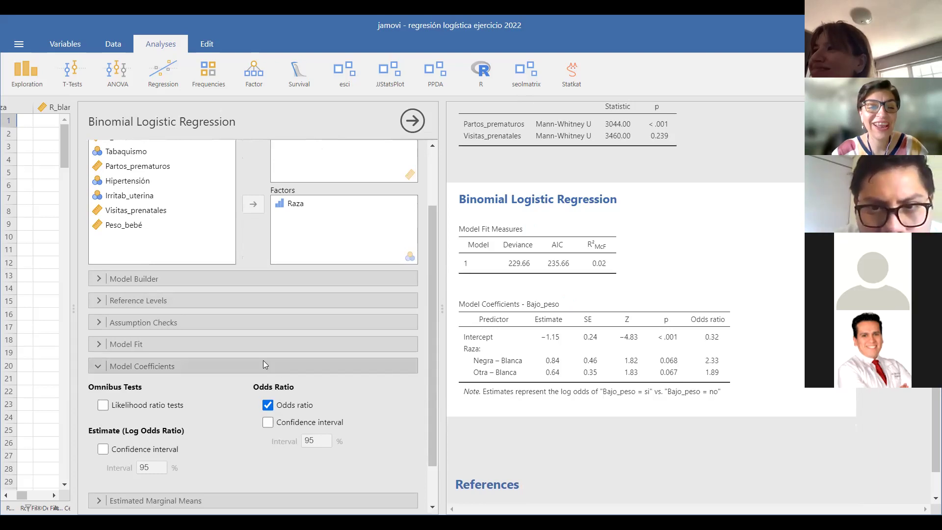
{"action": "left_click", "coordinate": [267, 423]}
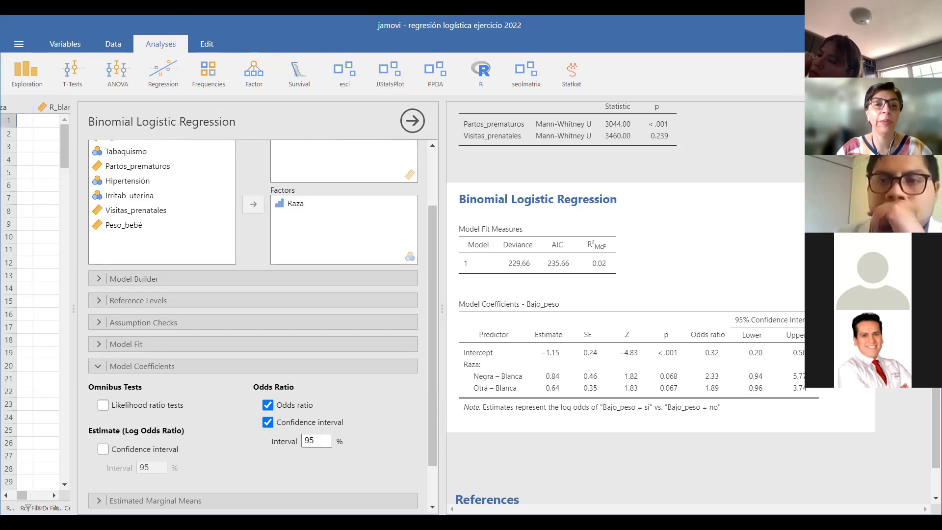
- Remove Raza from the factors of the logistic regression and select R_blanca among the available variables
{"action": "left_click", "coordinate": [296, 203]}
{"action": "left_click", "coordinate": [253, 203]}
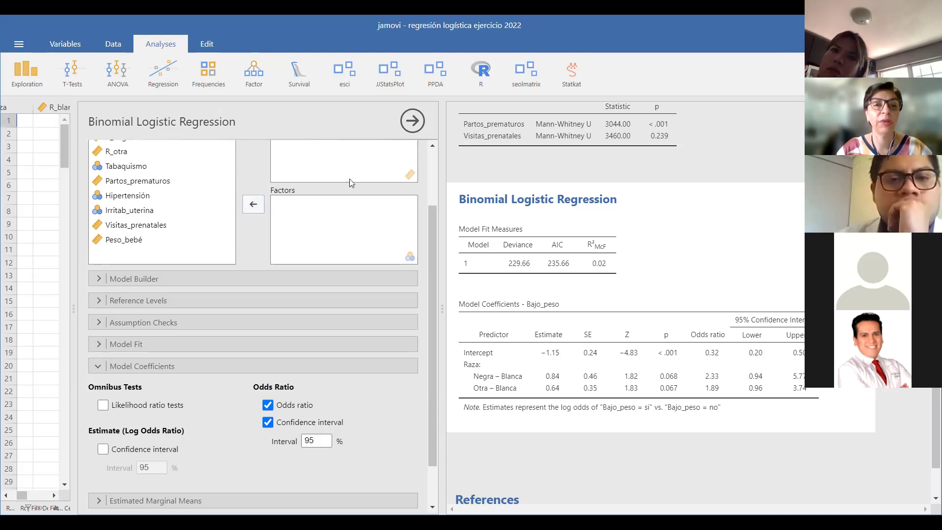
{"action": "scroll", "coordinate": [124, 231], "scroll_direction": "up", "scroll_amount": 3}
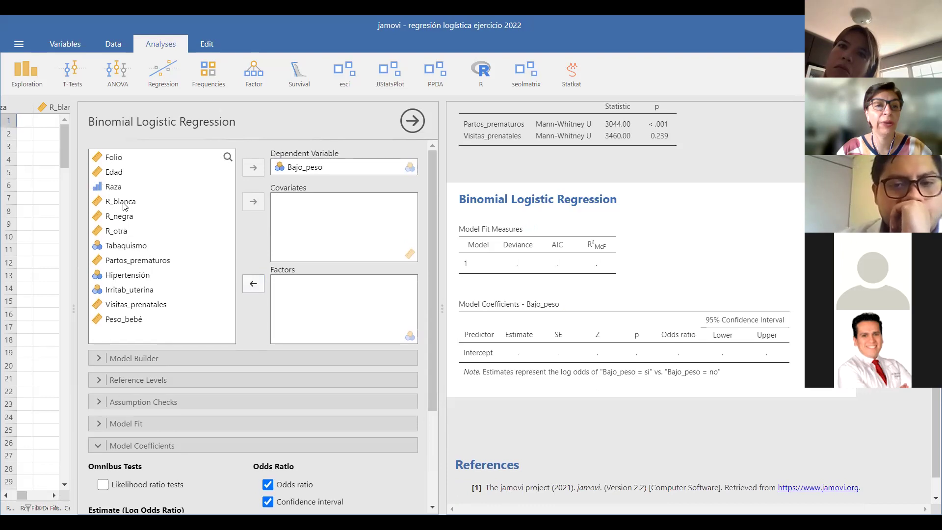
{"action": "left_click", "coordinate": [122, 205]}
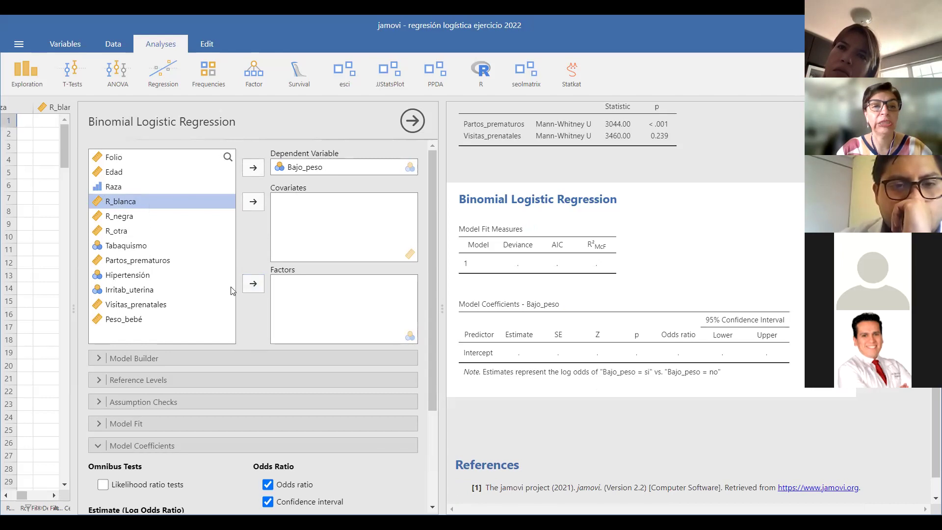
- Change the measure type of the R_blanca variable to Nominal in the dataset
{"action": "left_click", "coordinate": [107, 47]}
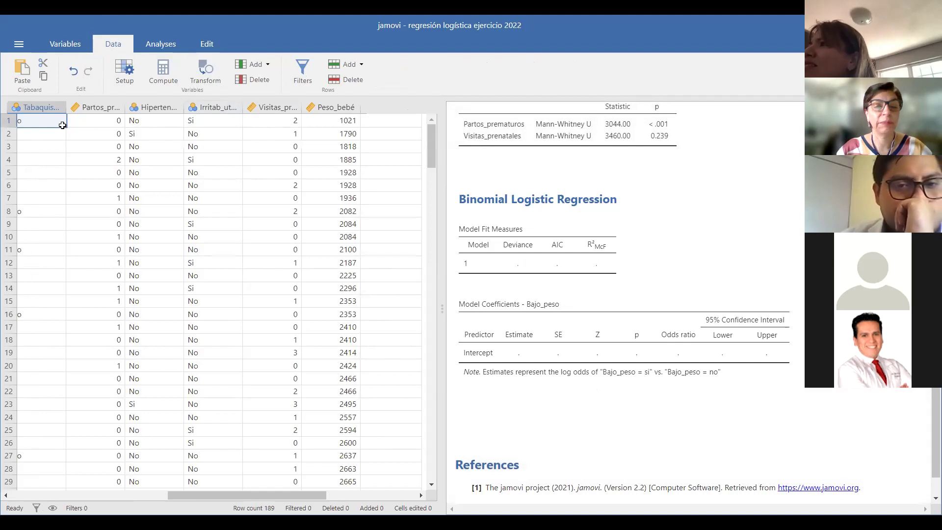
{"action": "key", "text": "Left"}
{"action": "key", "text": "Left"}
{"action": "key", "text": "Left"}
{"action": "key", "text": "Left"}
{"action": "key", "text": "Left"}
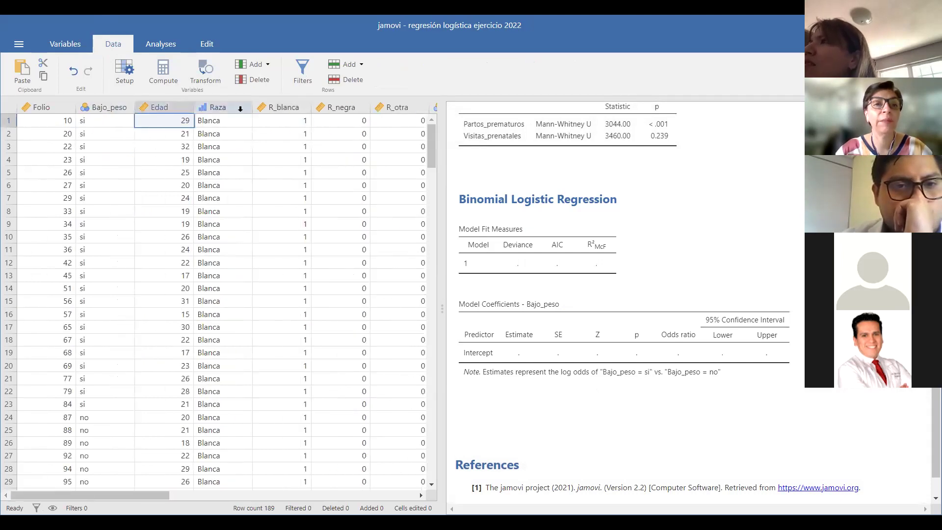
{"action": "double_click", "coordinate": [256, 106]}
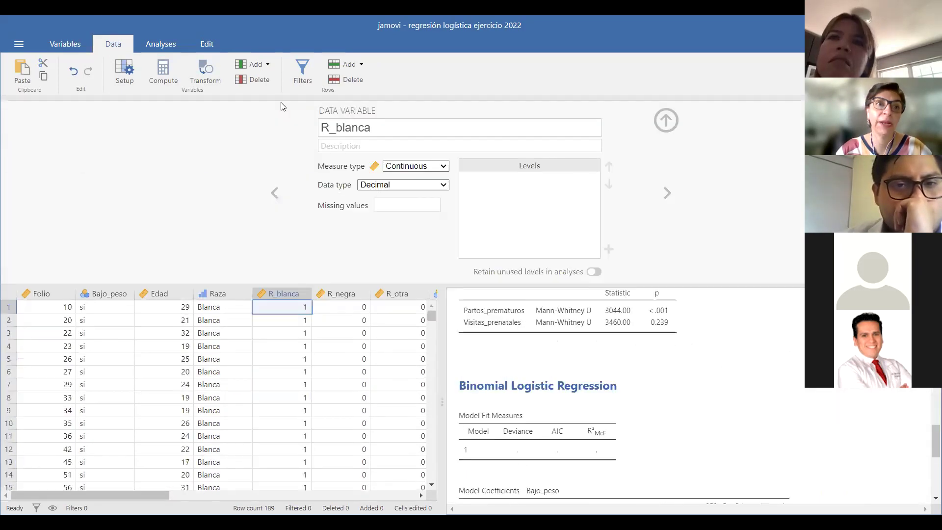
{"action": "left_click", "coordinate": [430, 167]}
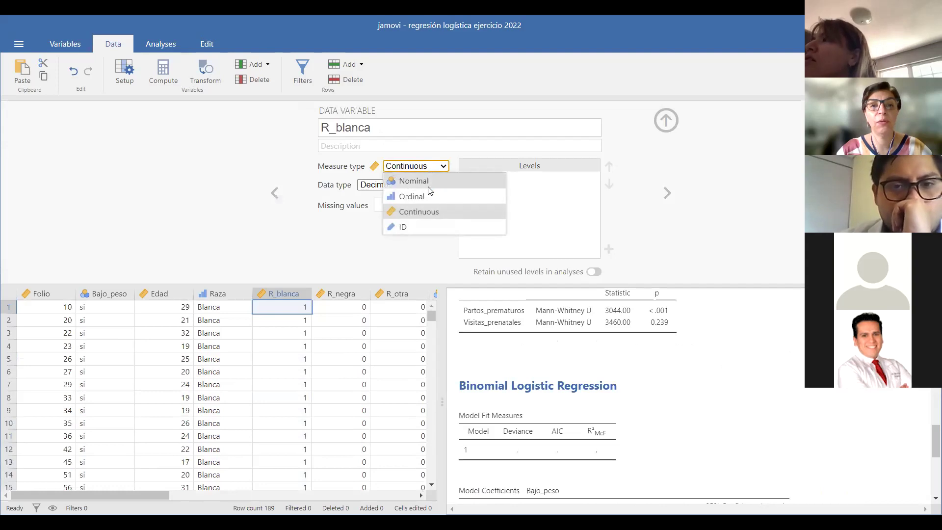
{"action": "left_click", "coordinate": [428, 185]}
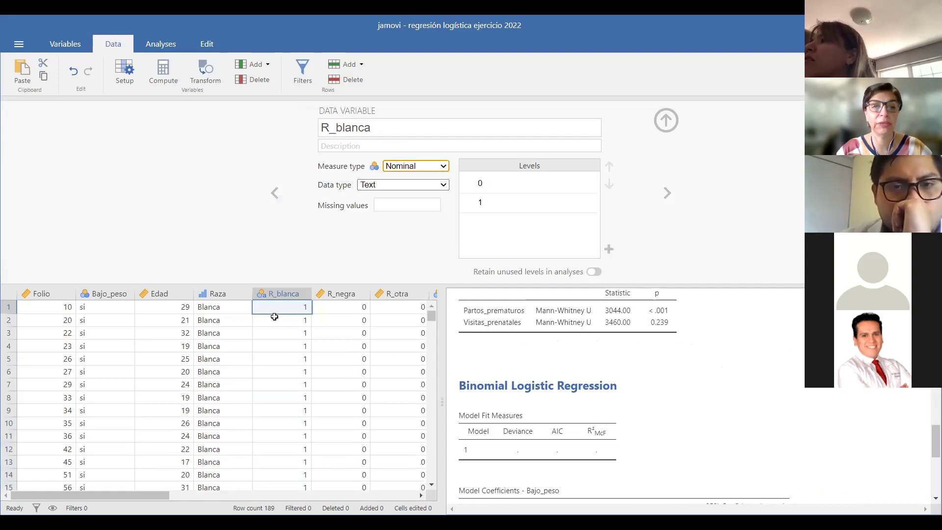
{"action": "left_click", "coordinate": [662, 125]}
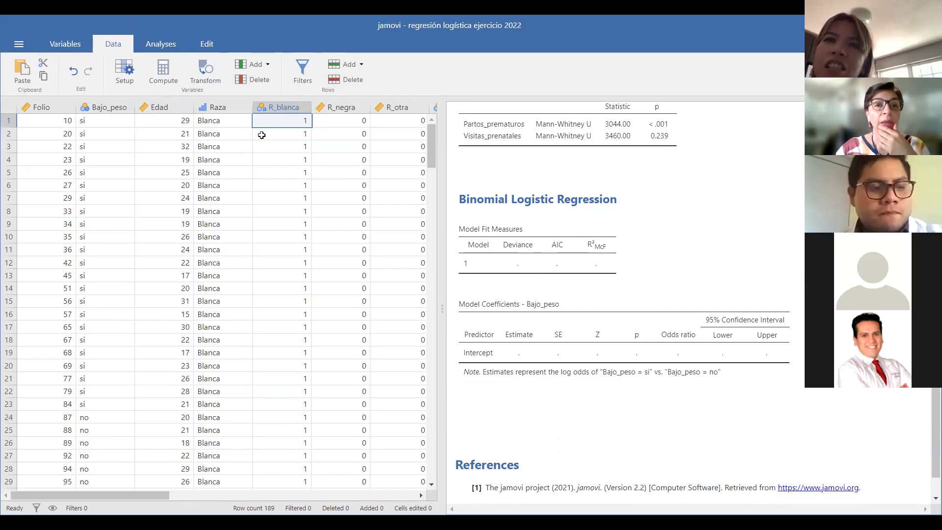
- Return to the binomial logistic regression for Bajo_peso and add R_blanca as its factor
{"action": "left_click", "coordinate": [505, 255]}
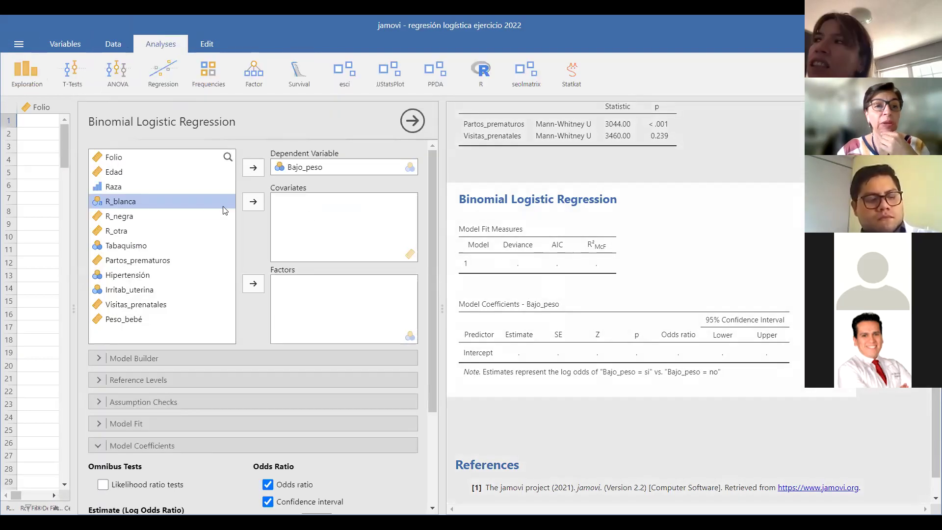
{"action": "left_click", "coordinate": [253, 284]}
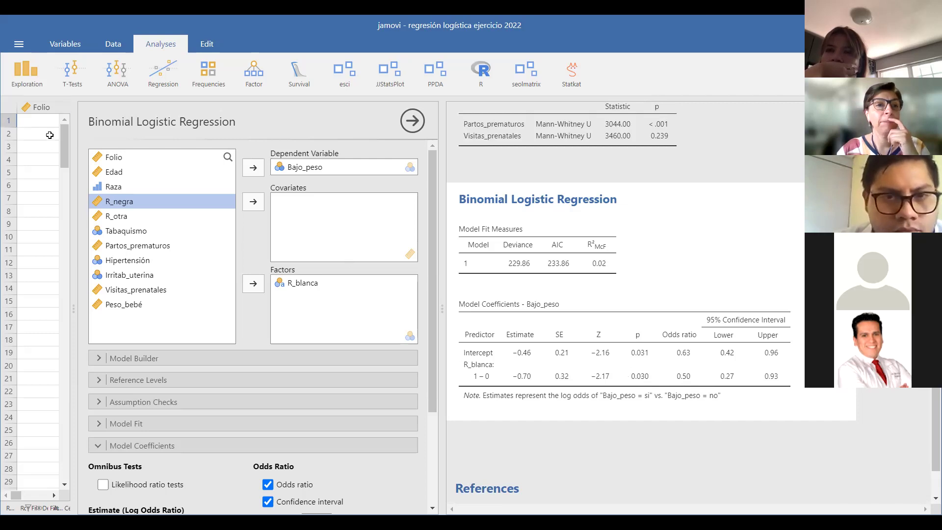
- Save the project as a jamovi file named regresión logística ejercicio 2022 in the Clases y bases estadística folder
{"action": "left_click", "coordinate": [19, 43]}
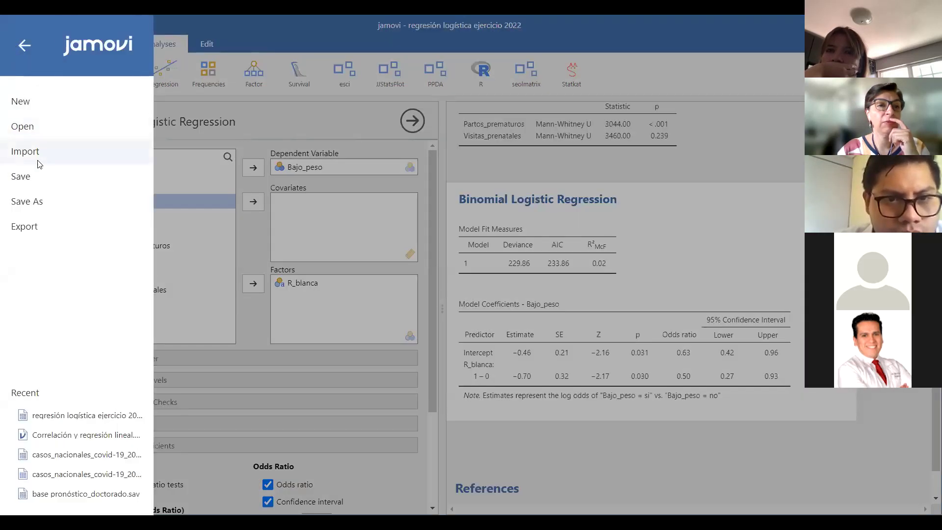
{"action": "left_click", "coordinate": [53, 203]}
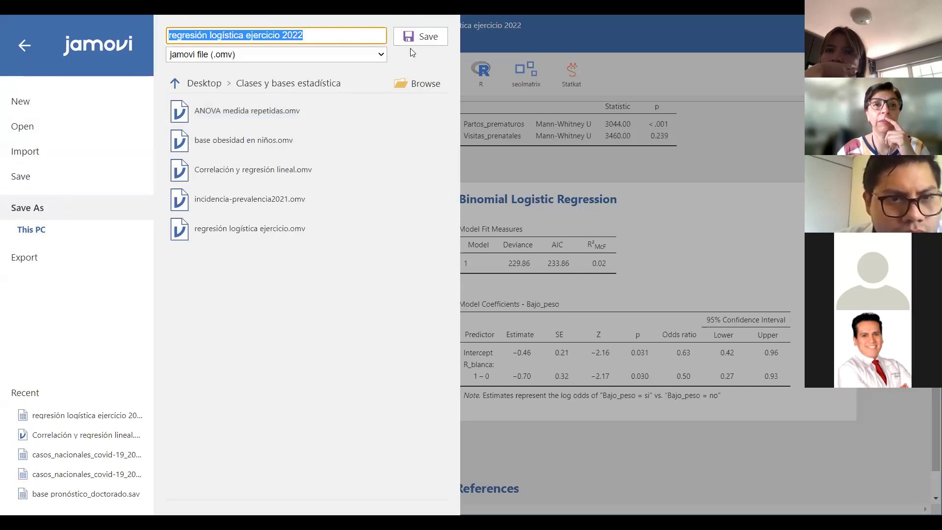
{"action": "left_click", "coordinate": [416, 60]}
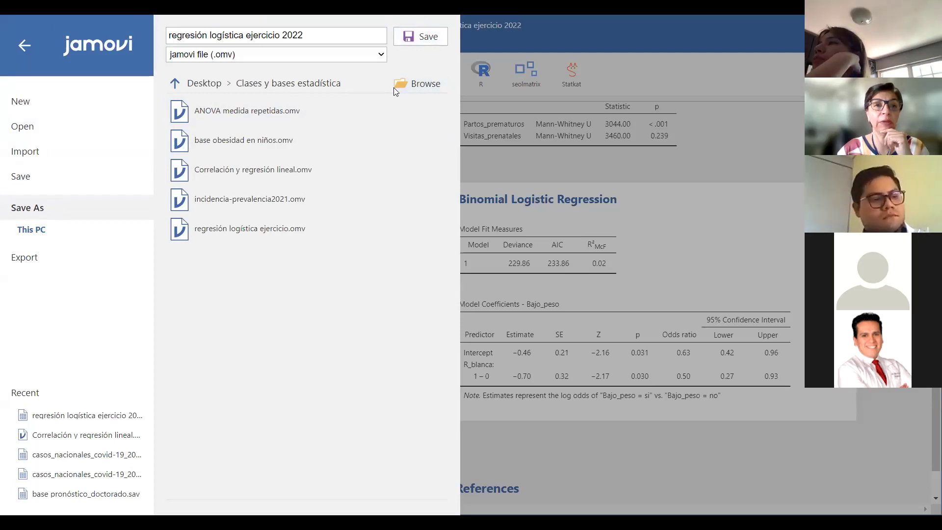
{"action": "key", "text": "Return"}
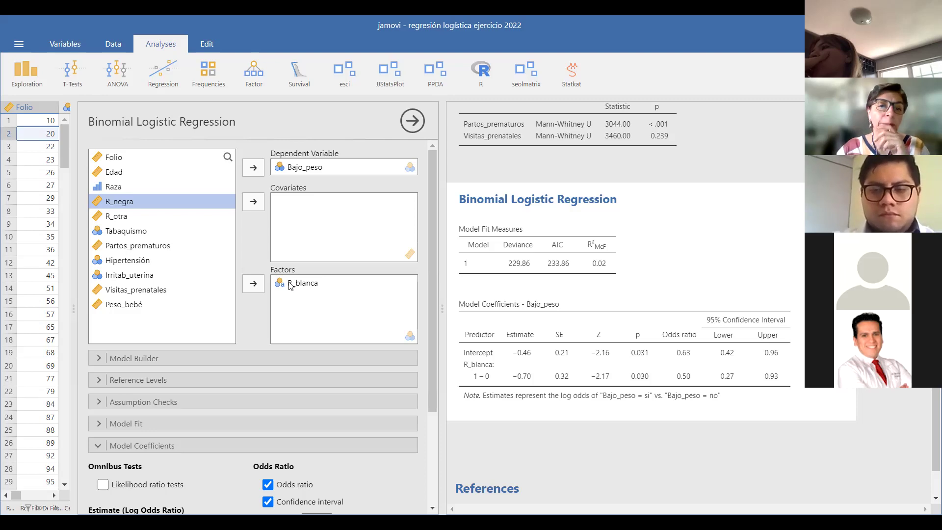
- Replace R_blanca with Raza as the factor of the logistic regression
{"action": "left_click", "coordinate": [290, 286]}
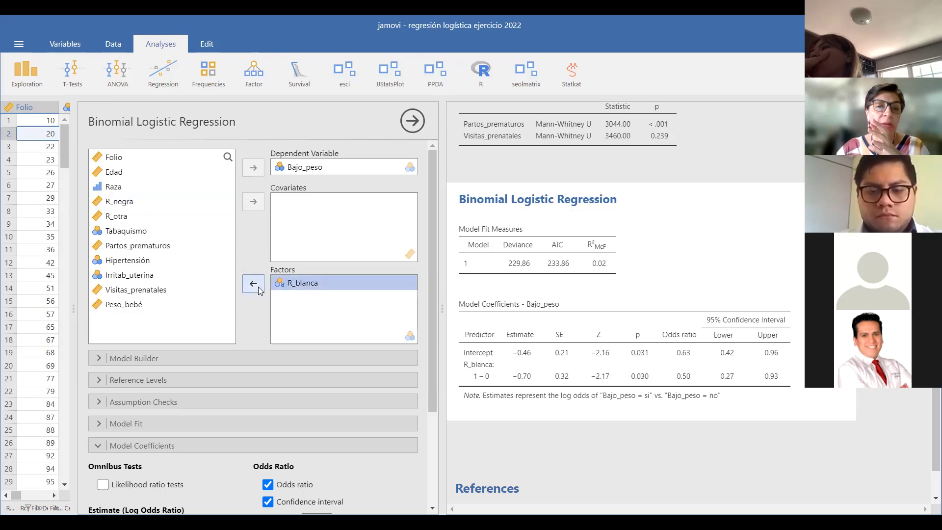
{"action": "left_click", "coordinate": [258, 288]}
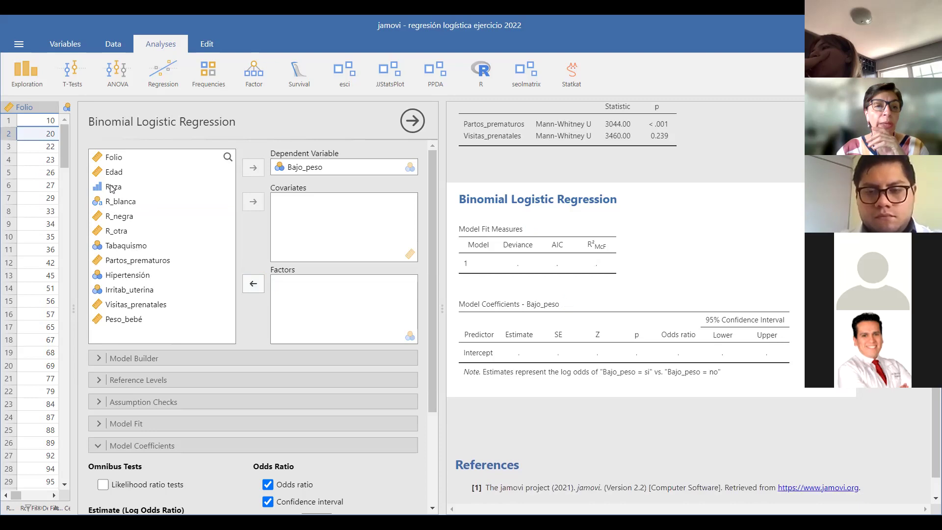
{"action": "left_click", "coordinate": [112, 187]}
{"action": "left_click", "coordinate": [258, 287]}
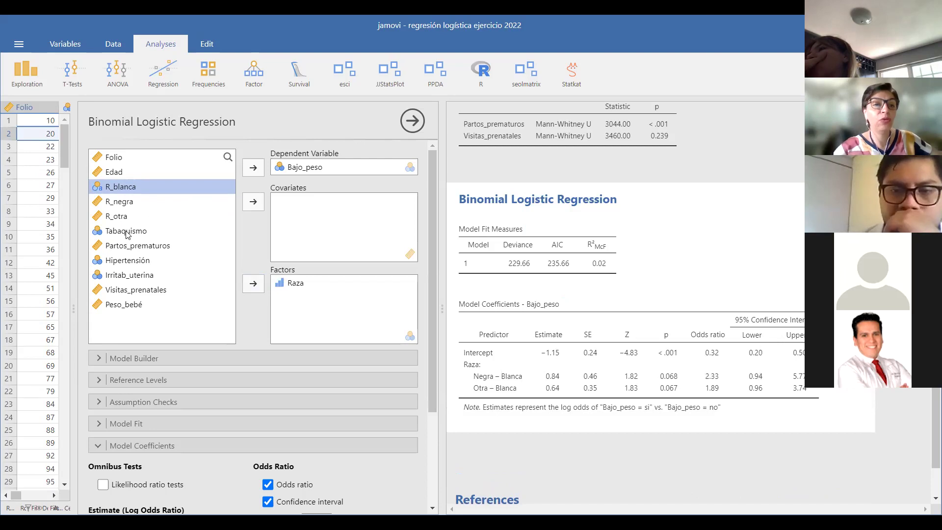
- Try adding Tabaquismo and Hipertensión to the logistic regression as covariates
{"action": "left_click", "coordinate": [129, 233]}
{"action": "left_click", "coordinate": [253, 201]}
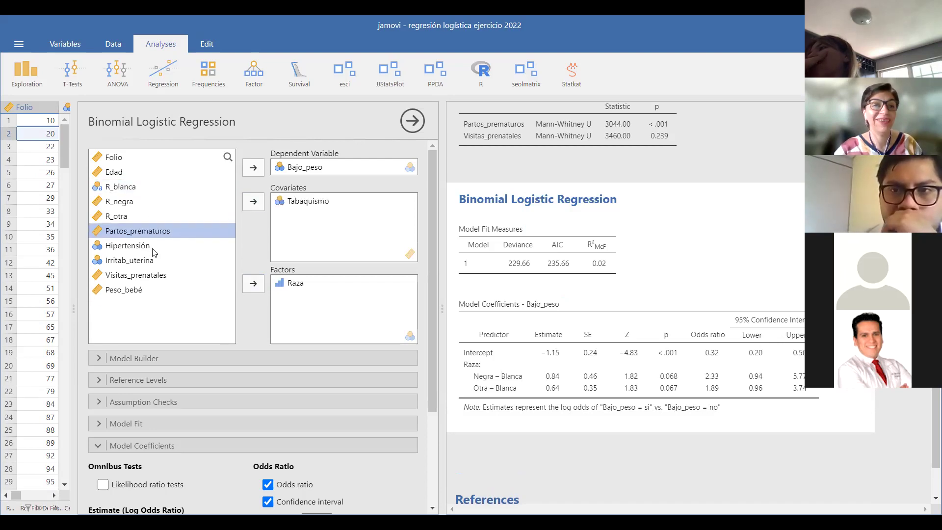
{"action": "left_click", "coordinate": [149, 245]}
{"action": "left_click", "coordinate": [253, 201]}
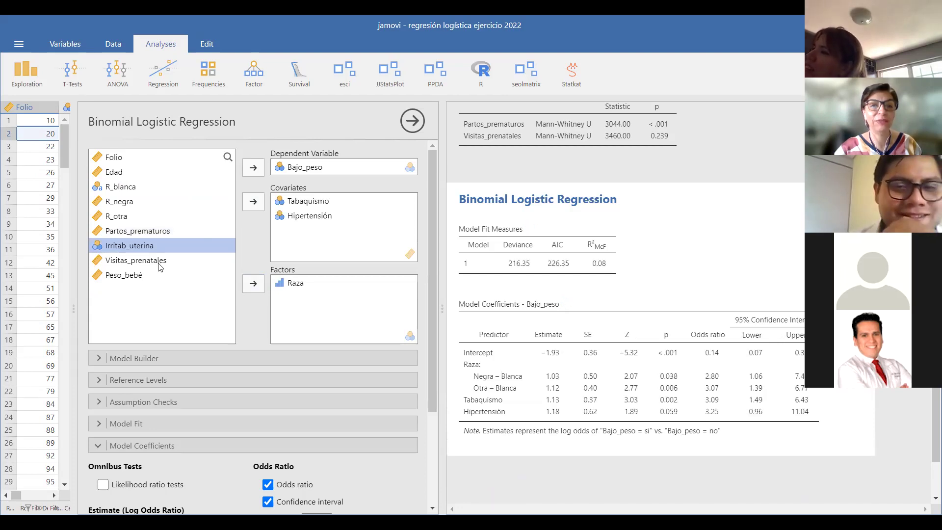
- Remove Tabaquismo and Hipertensión from the covariates of the logistic regression
{"action": "left_click", "coordinate": [281, 203]}
{"action": "left_click", "coordinate": [253, 201]}
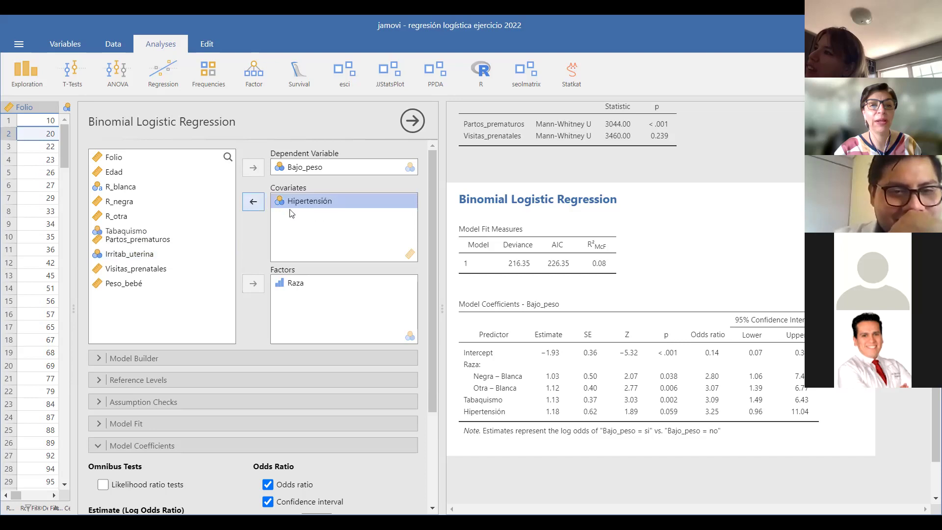
{"action": "left_click", "coordinate": [251, 202]}
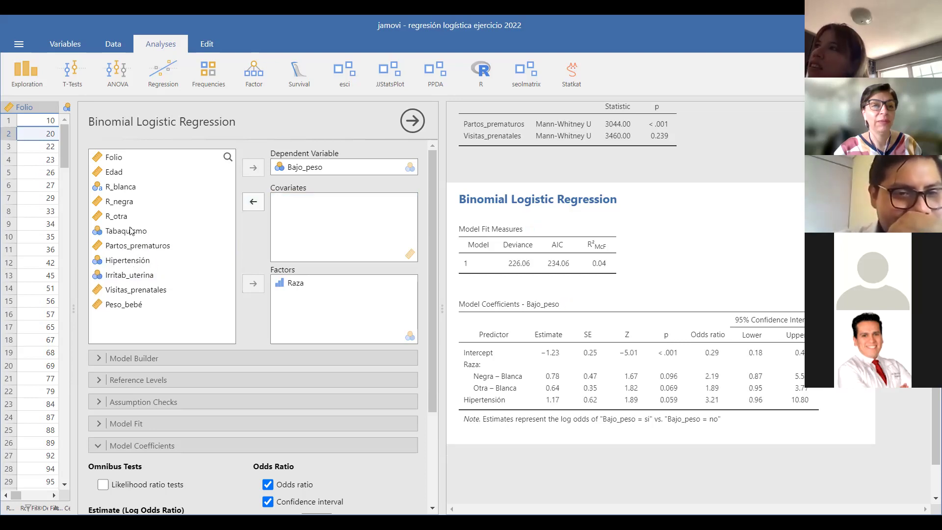
- Add Tabaquismo and Hipertensión as factors of the logistic regression alongside Raza
{"action": "left_click", "coordinate": [131, 231]}
{"action": "left_click", "coordinate": [253, 283]}
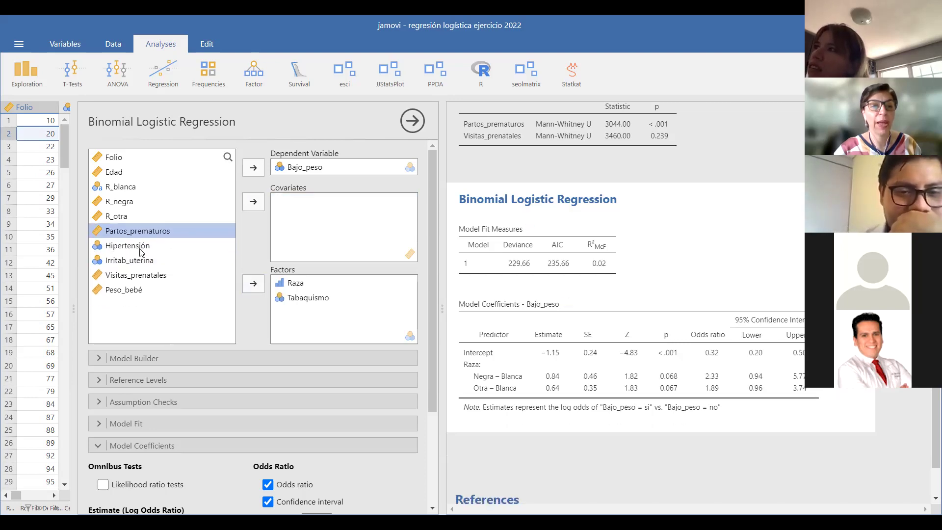
{"action": "left_click", "coordinate": [141, 248]}
{"action": "left_click", "coordinate": [259, 289]}
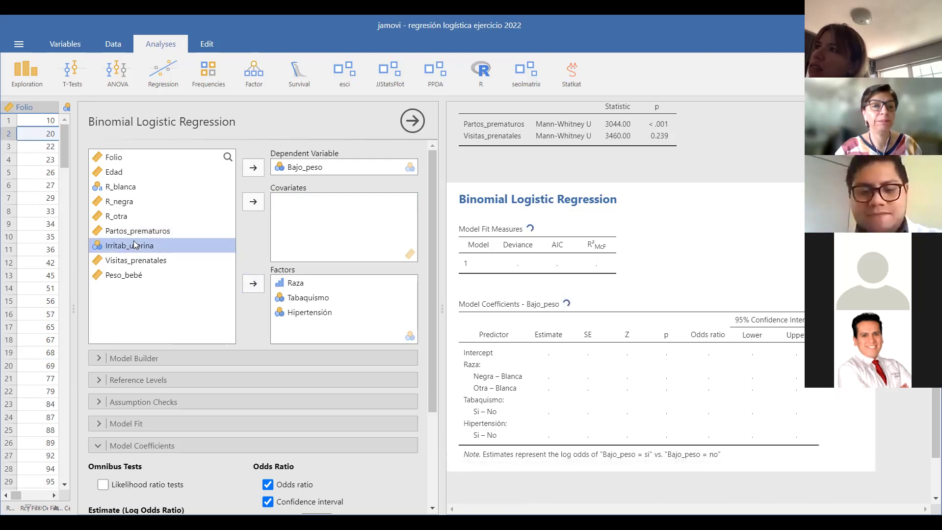
- Add Partos_prematuros as a covariate of the logistic regression
{"action": "left_click", "coordinate": [151, 264]}
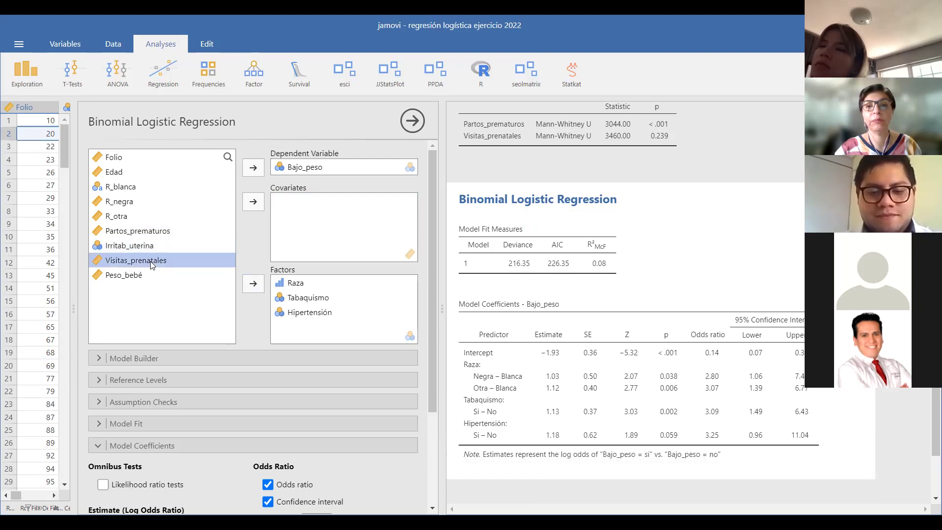
{"action": "left_click", "coordinate": [145, 235]}
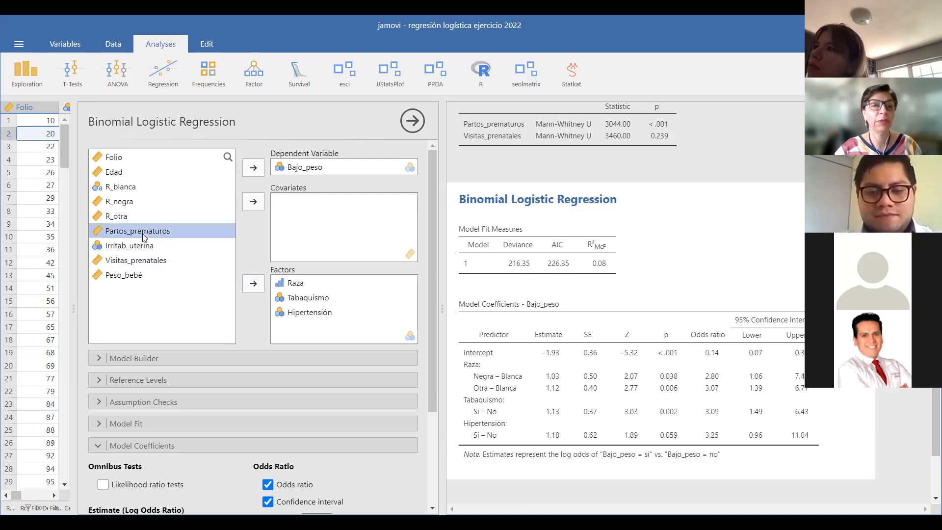
{"action": "left_click", "coordinate": [257, 203]}
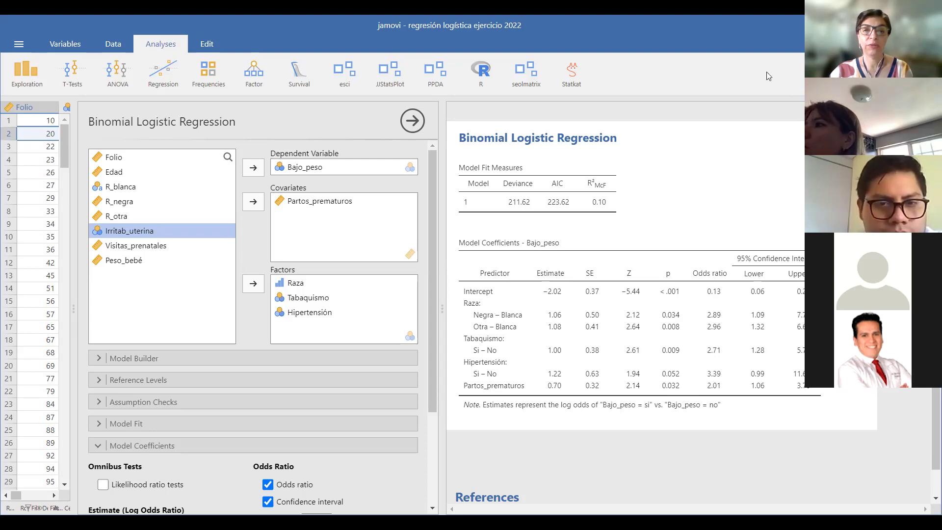
- Include collinearity statistics in the assumption checks of the logistic regression
{"action": "scroll", "coordinate": [148, 351], "scroll_direction": "down", "scroll_amount": 2}
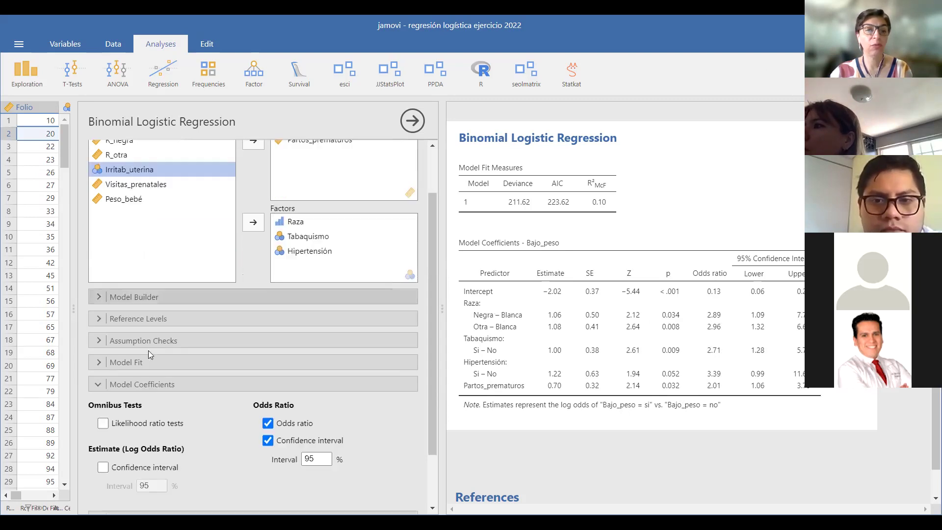
{"action": "scroll", "coordinate": [148, 350], "scroll_direction": "down", "scroll_amount": 2}
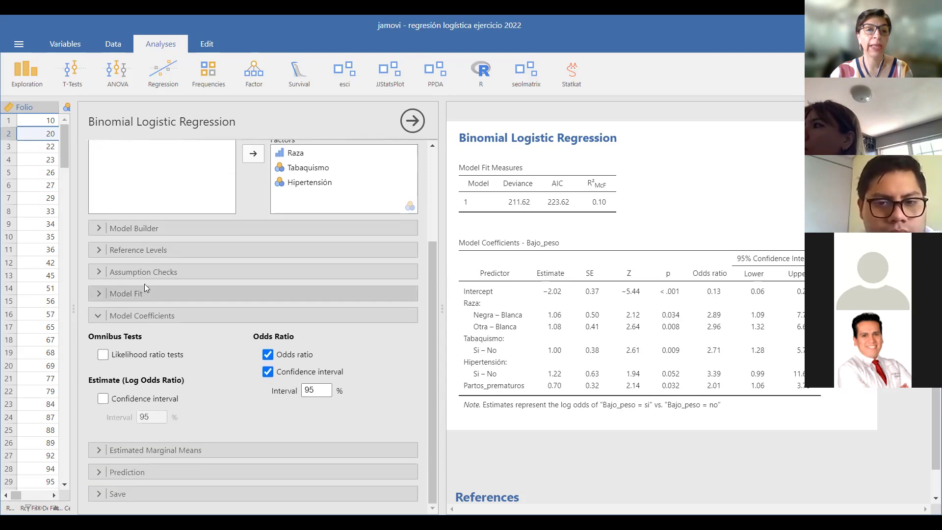
{"action": "left_click", "coordinate": [144, 271]}
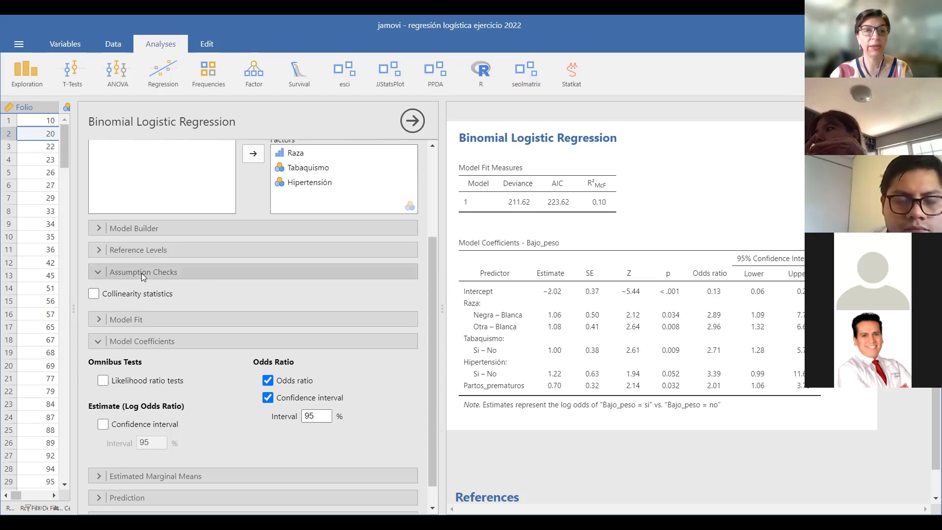
{"action": "left_click", "coordinate": [119, 295]}
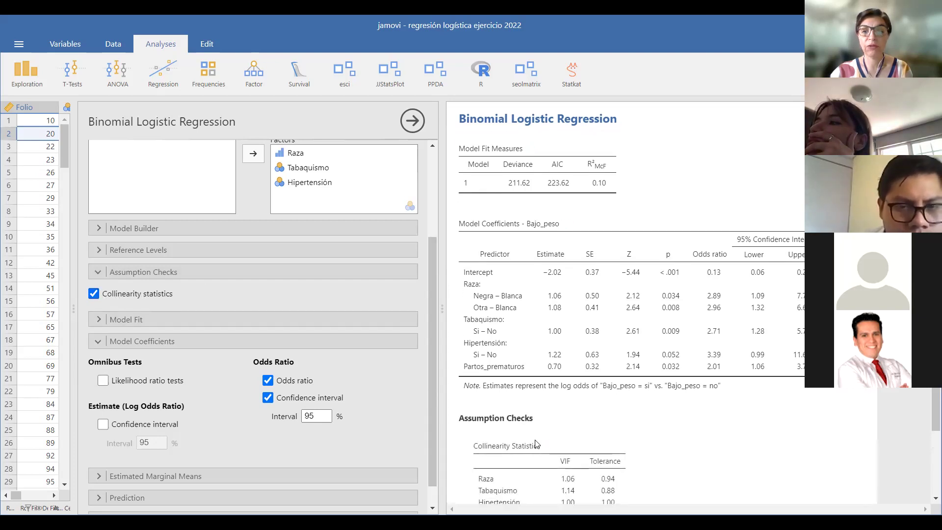
- Check the reference levels of the logistic regression, choosing No for Tabaquismo and Blanca for Raza
{"action": "scroll", "coordinate": [537, 444], "scroll_direction": "down", "scroll_amount": 3}
{"action": "scroll", "coordinate": [537, 444], "scroll_direction": "down", "scroll_amount": 3}
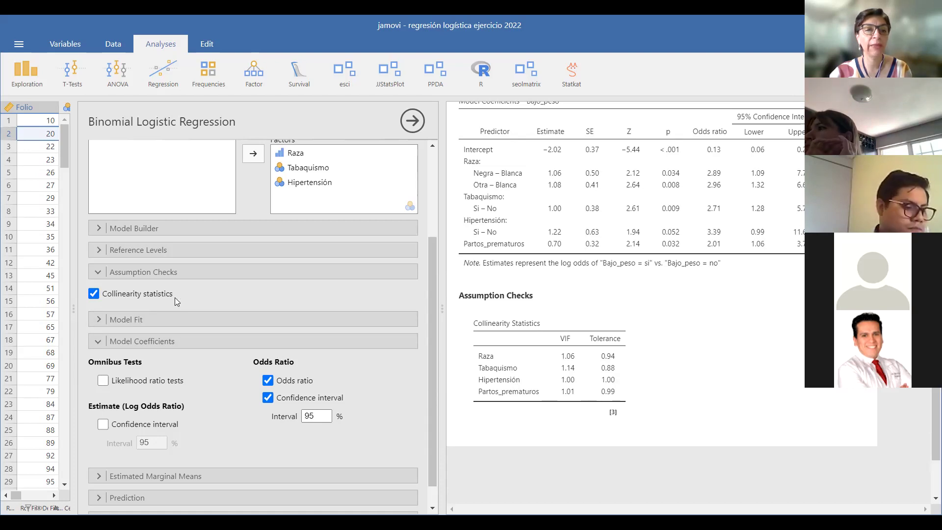
{"action": "scroll", "coordinate": [172, 292], "scroll_direction": "down", "scroll_amount": 1}
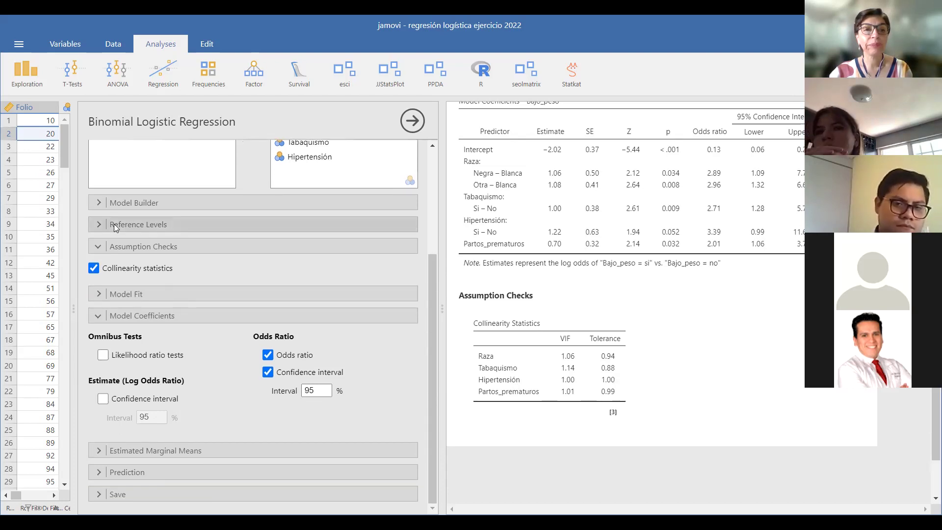
{"action": "left_click", "coordinate": [114, 224]}
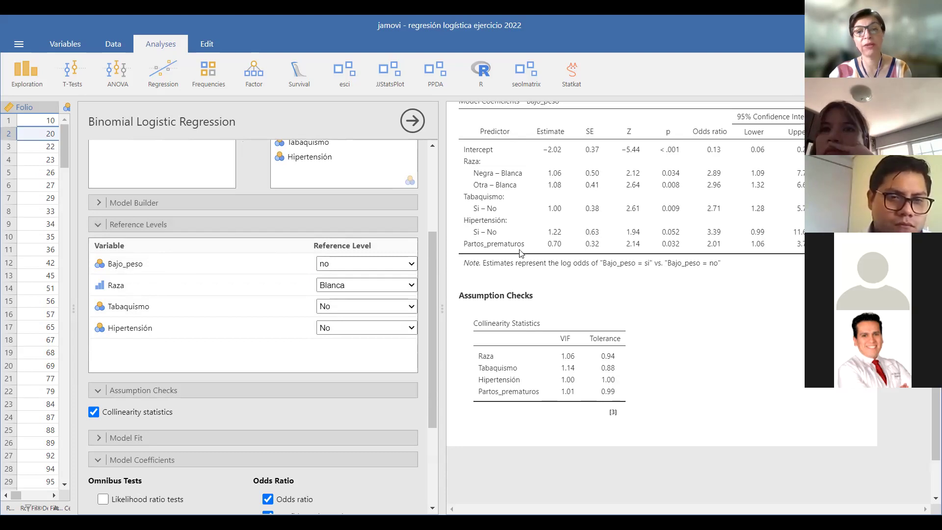
{"action": "left_click", "coordinate": [325, 308]}
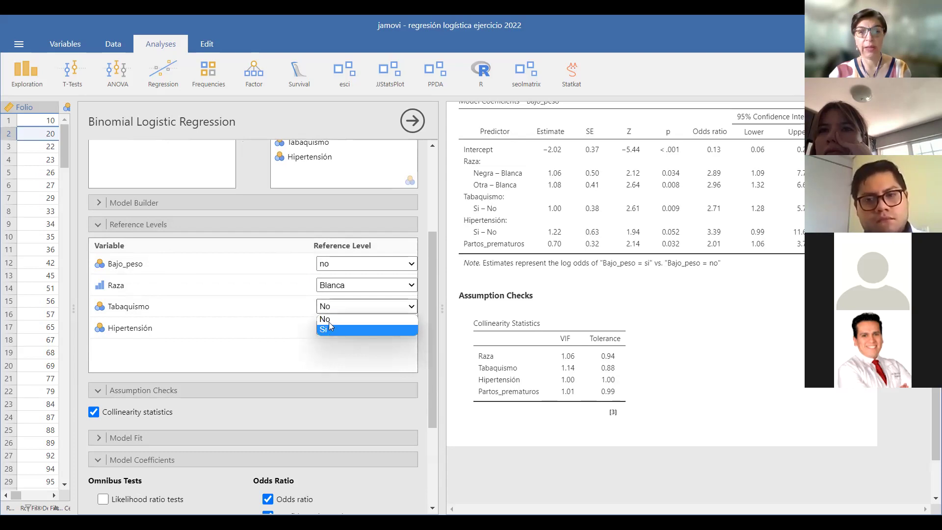
{"action": "left_click", "coordinate": [331, 324]}
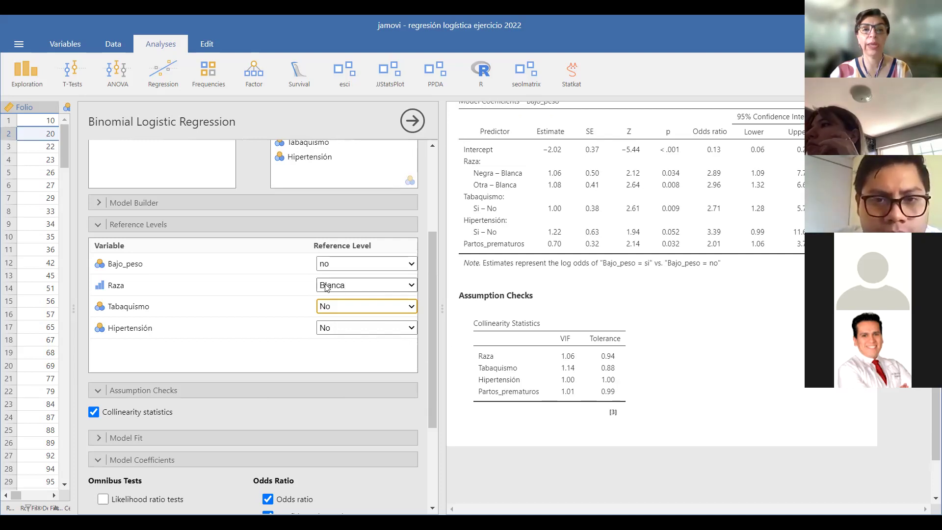
{"action": "left_click", "coordinate": [352, 290]}
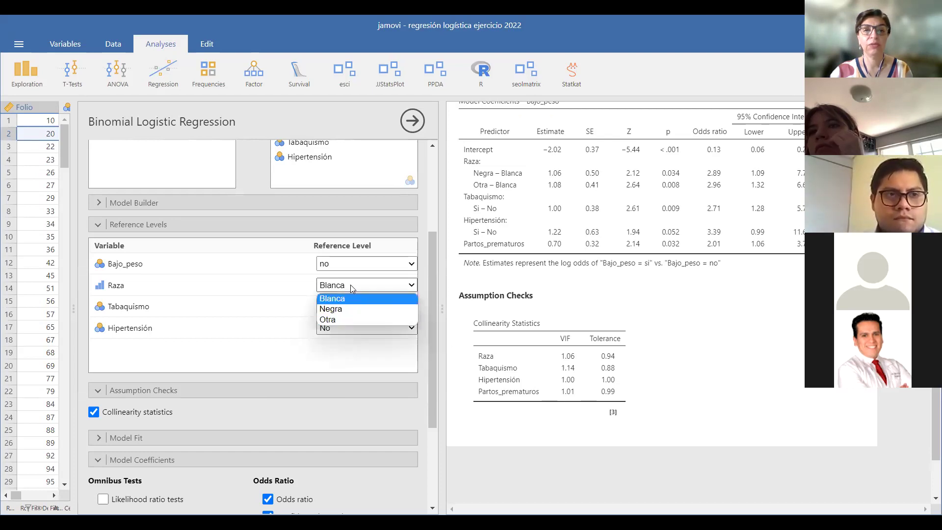
{"action": "left_click", "coordinate": [350, 299]}
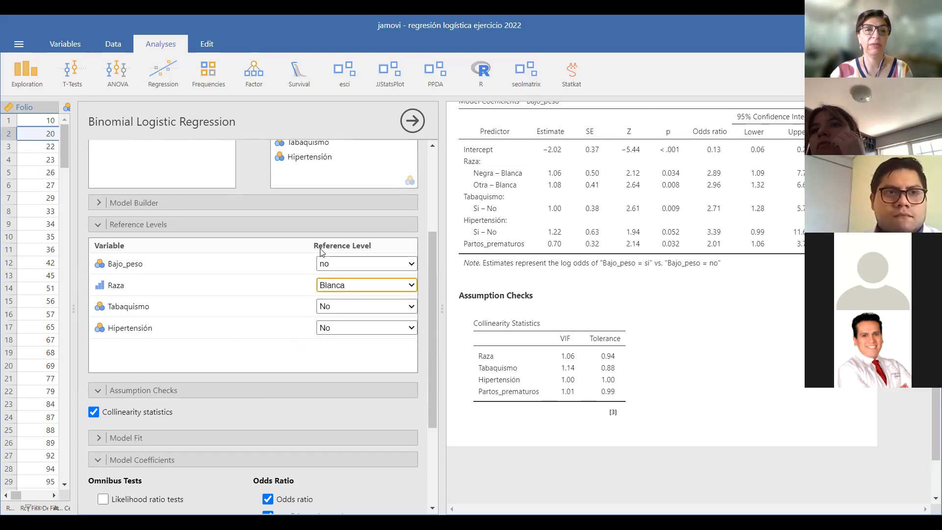
{"action": "left_click", "coordinate": [167, 224]}
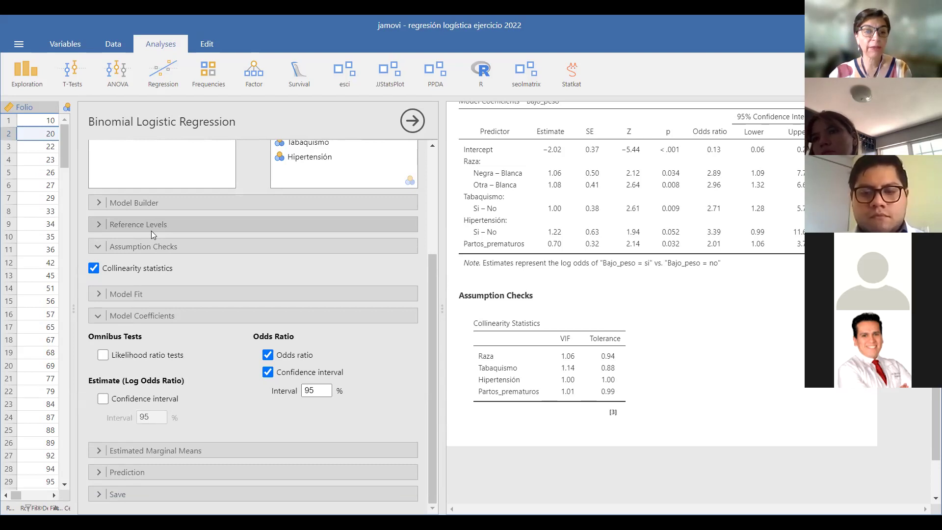
- Take Hipertensión out of Block 1 in the model builder and place it in a new Block 2
{"action": "left_click", "coordinate": [149, 204]}
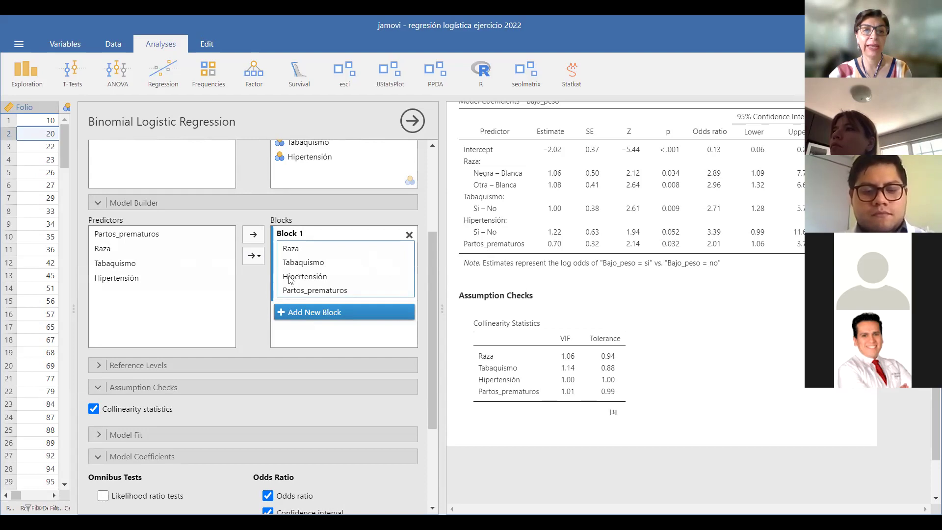
{"action": "left_click", "coordinate": [328, 278]}
{"action": "left_click", "coordinate": [258, 238]}
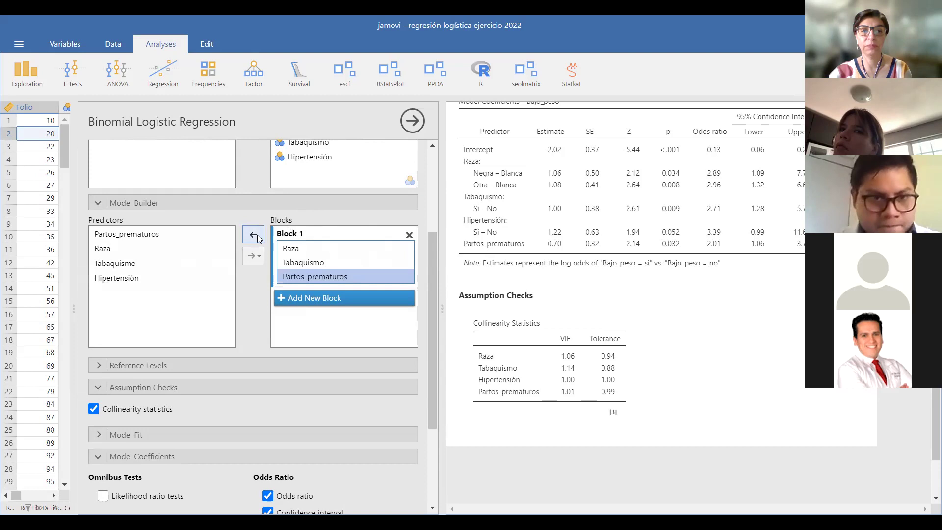
{"action": "left_click", "coordinate": [304, 299]}
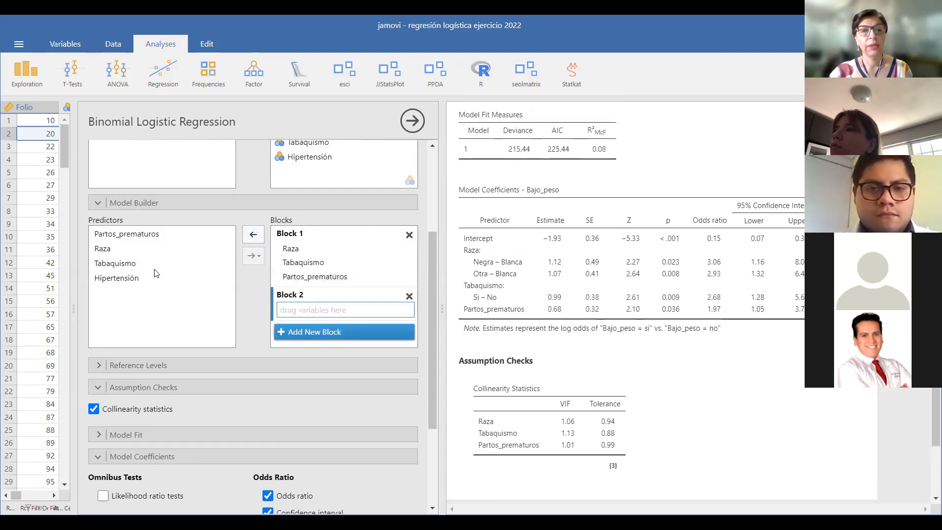
{"action": "left_click", "coordinate": [111, 280]}
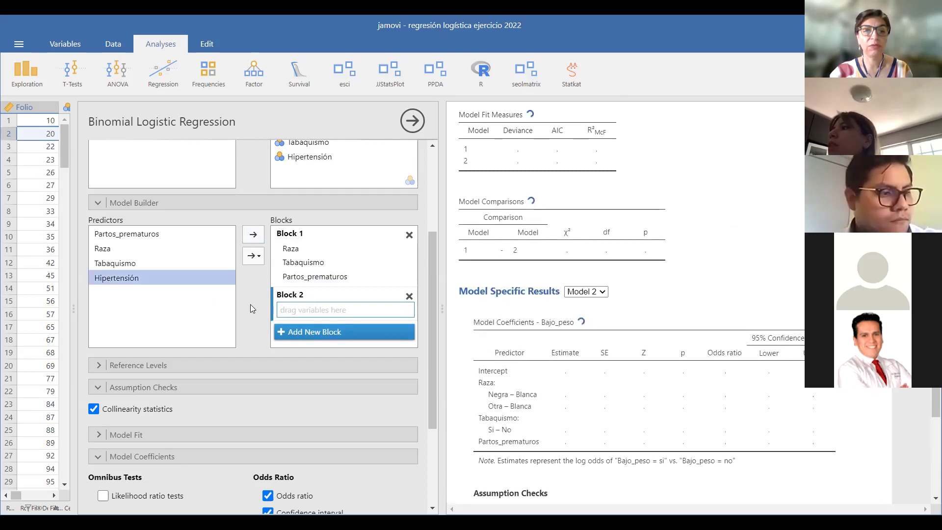
{"action": "left_click", "coordinate": [254, 236]}
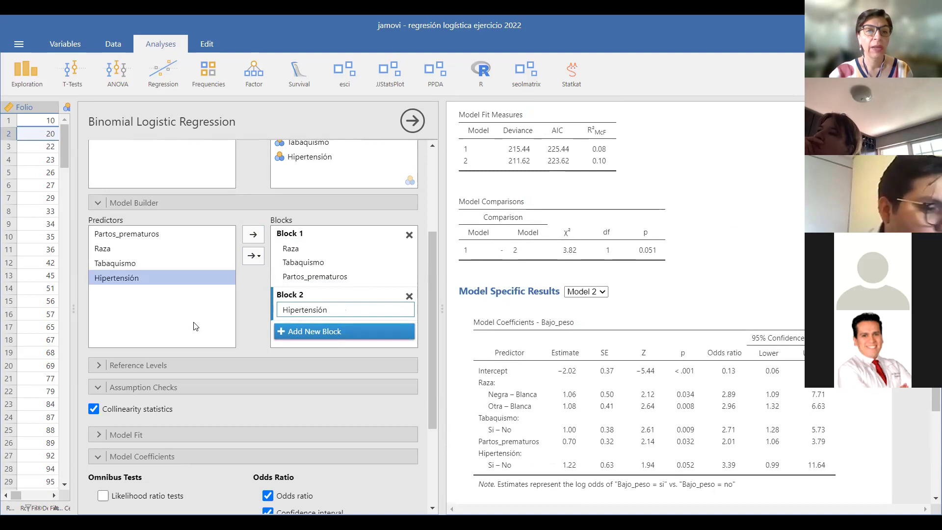
{"action": "scroll", "coordinate": [193, 323], "scroll_direction": "down", "scroll_amount": 1}
{"action": "scroll", "coordinate": [194, 324], "scroll_direction": "up", "scroll_amount": 1}
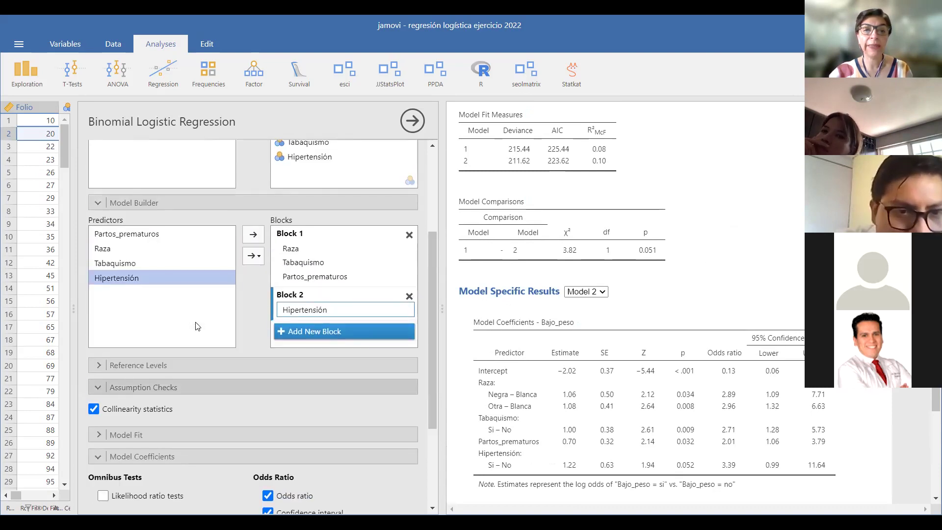
- Add a third block containing the Raza and Tabaquismo interaction, and enable the omnibus likelihood ratio tests for the model coefficients
{"action": "left_click", "coordinate": [323, 333]}
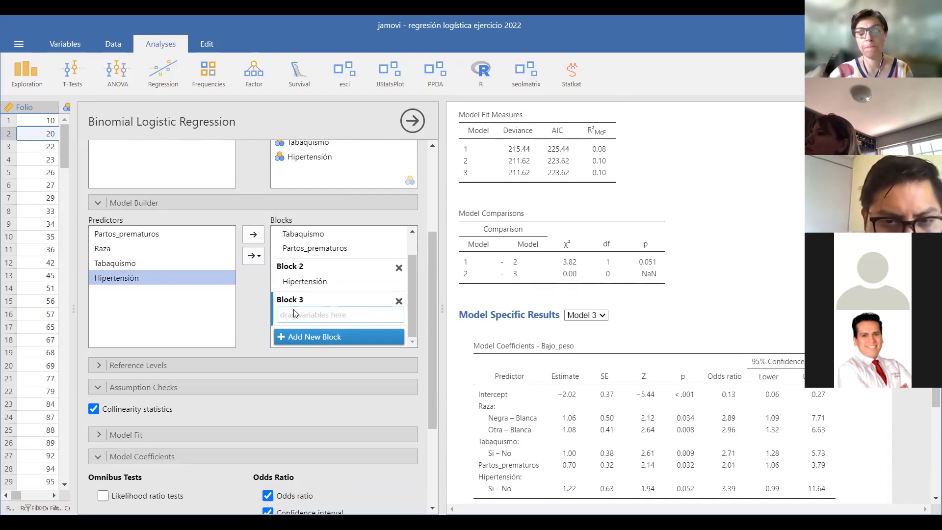
{"action": "left_click", "coordinate": [100, 252]}
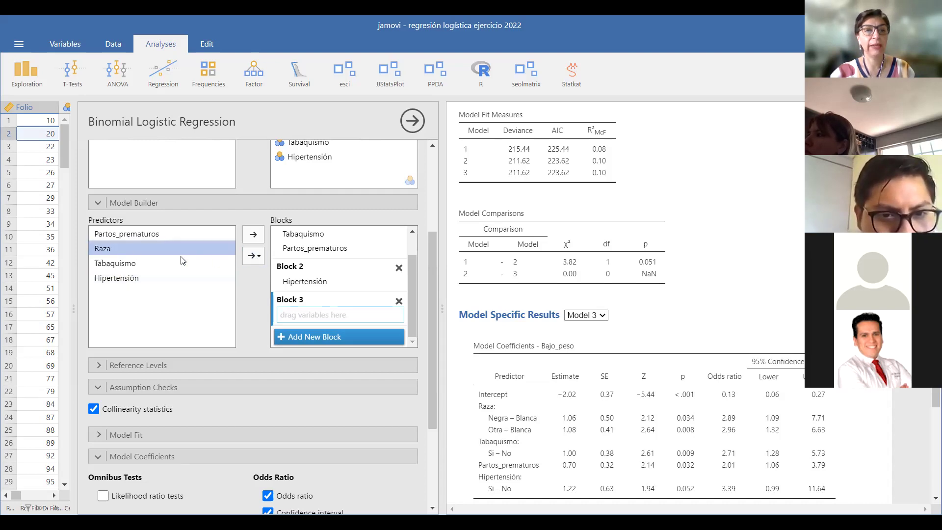
{"action": "left_click", "coordinate": [109, 264], "text": "ctrl"}
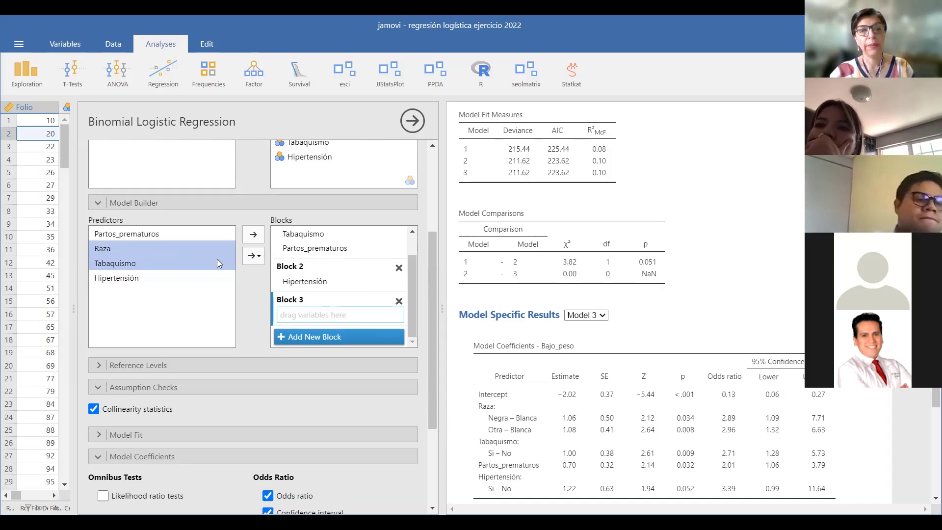
{"action": "left_click", "coordinate": [257, 256]}
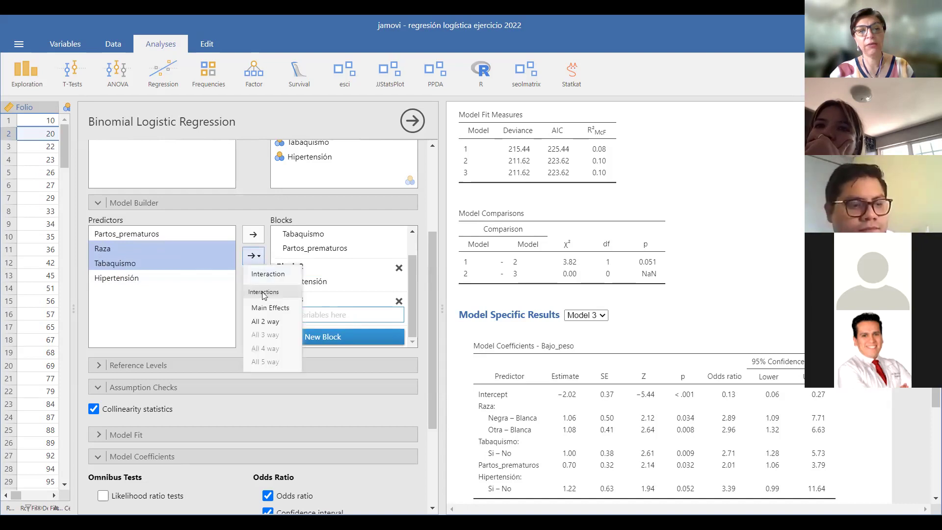
{"action": "left_click", "coordinate": [261, 276]}
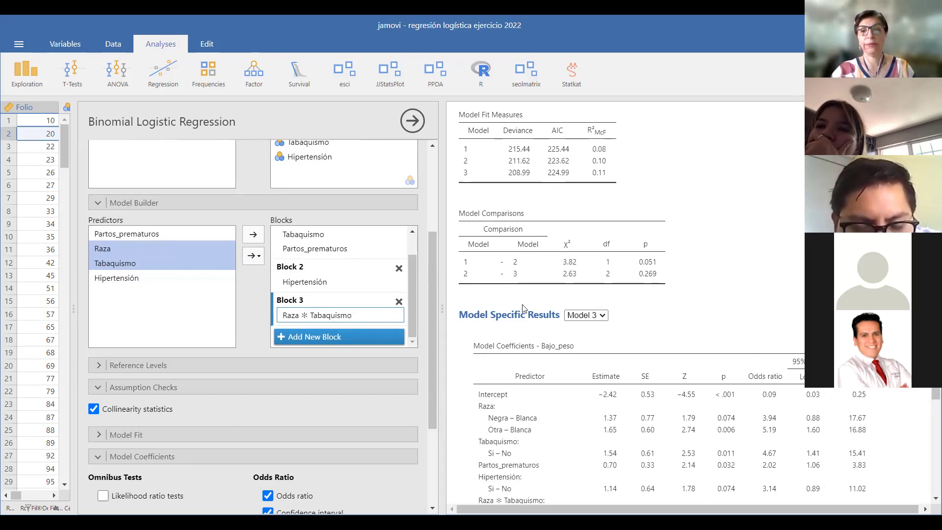
{"action": "scroll", "coordinate": [248, 304], "scroll_direction": "down", "scroll_amount": 3}
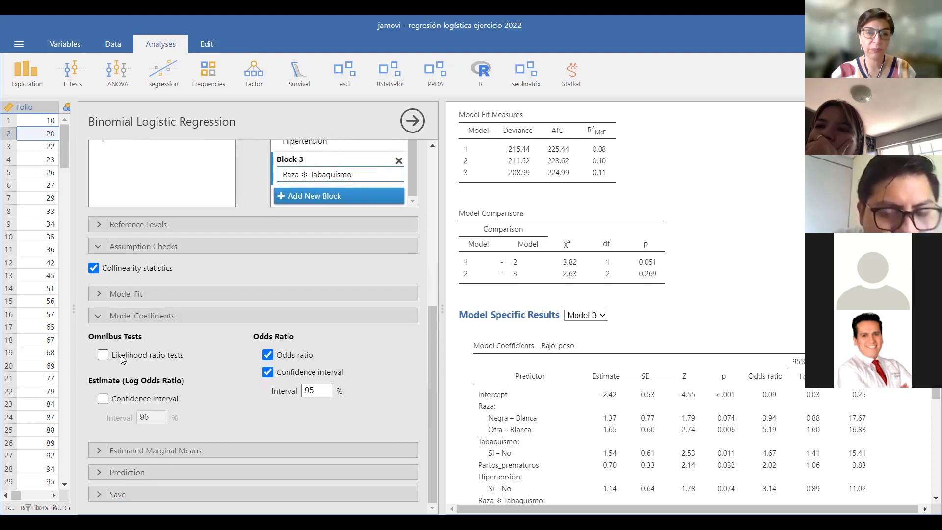
{"action": "left_click", "coordinate": [102, 356]}
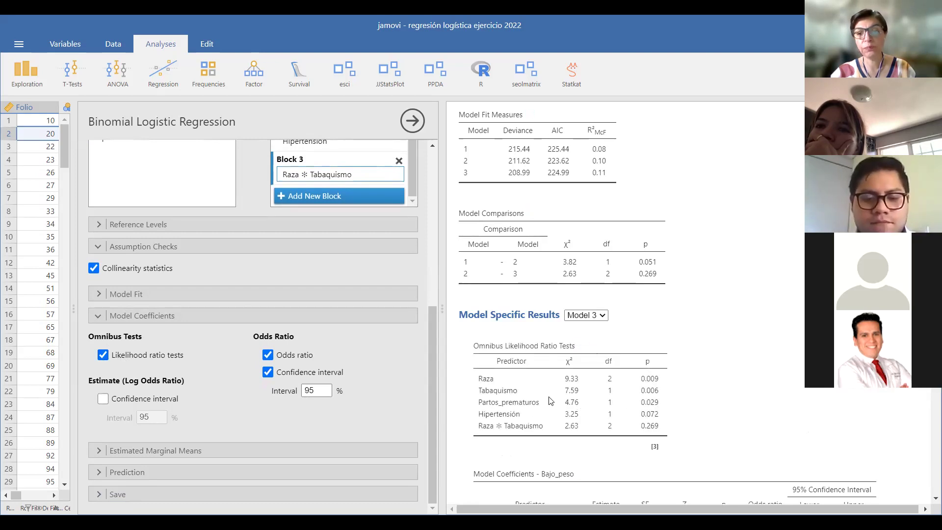
- Set Tabaquismo as the first estimated marginal means term and view its marginal means plot in the results
{"action": "left_click", "coordinate": [166, 453]}
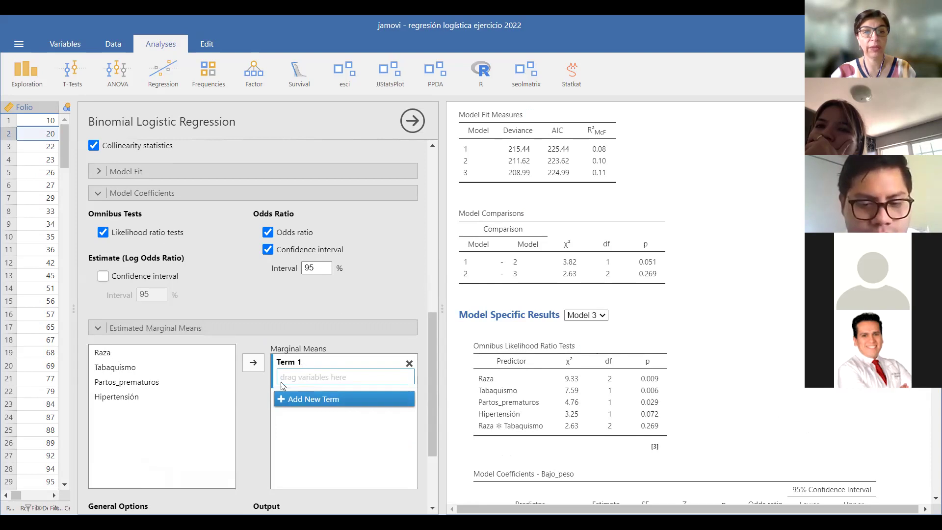
{"action": "left_click", "coordinate": [112, 368]}
{"action": "left_click", "coordinate": [253, 367]}
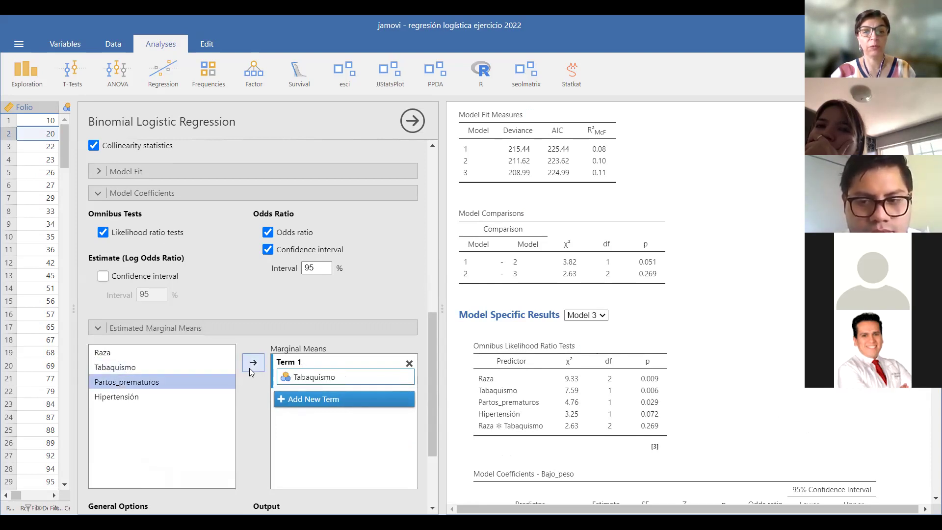
{"action": "scroll", "coordinate": [540, 373], "scroll_direction": "down", "scroll_amount": 6}
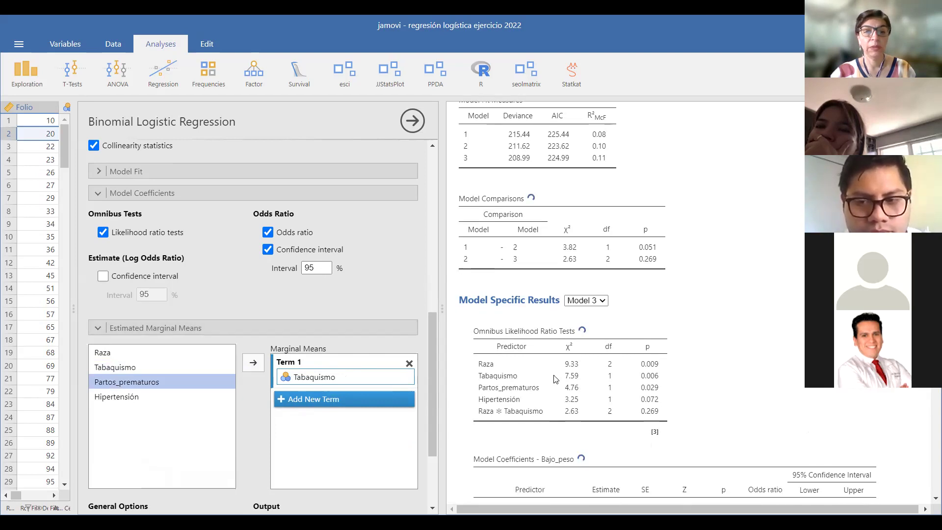
{"action": "scroll", "coordinate": [555, 376], "scroll_direction": "down", "scroll_amount": 4}
{"action": "scroll", "coordinate": [554, 379], "scroll_direction": "down", "scroll_amount": 4}
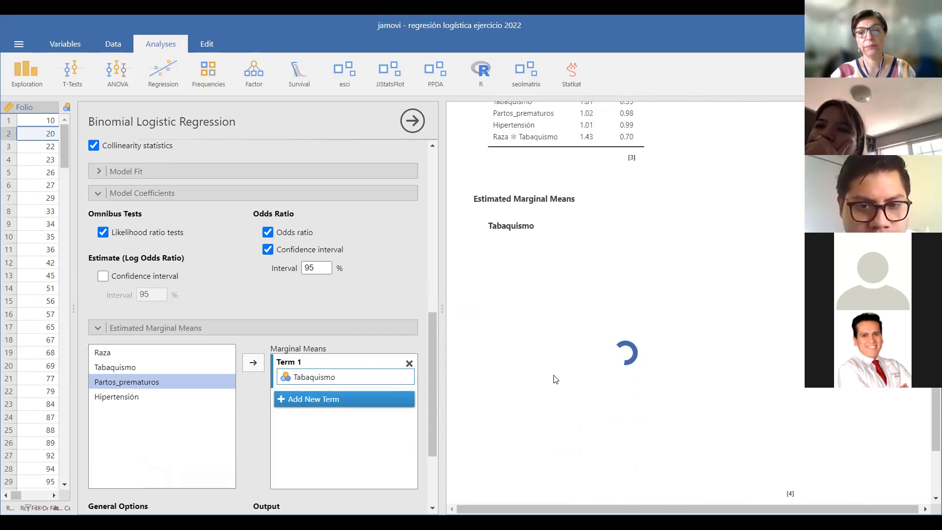
{"action": "scroll", "coordinate": [554, 380], "scroll_direction": "down", "scroll_amount": 1}
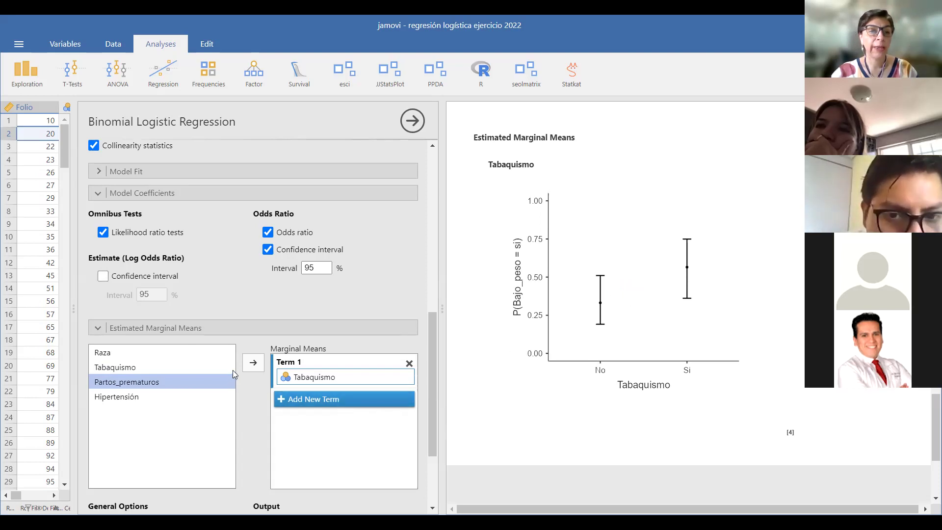
- Include the AUC in the prediction output of the logistic regression and view the predictive measures
{"action": "scroll", "coordinate": [233, 370], "scroll_direction": "down", "scroll_amount": 2}
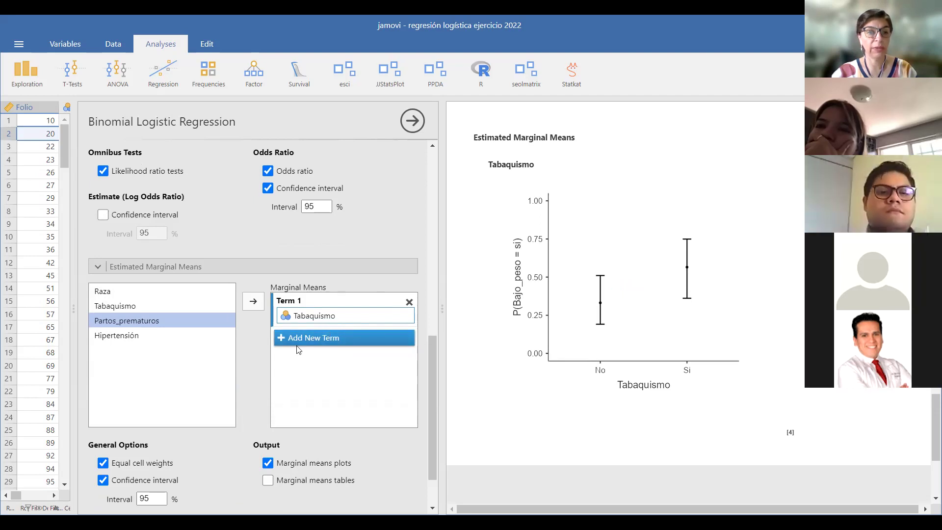
{"action": "scroll", "coordinate": [277, 376], "scroll_direction": "down", "scroll_amount": 2}
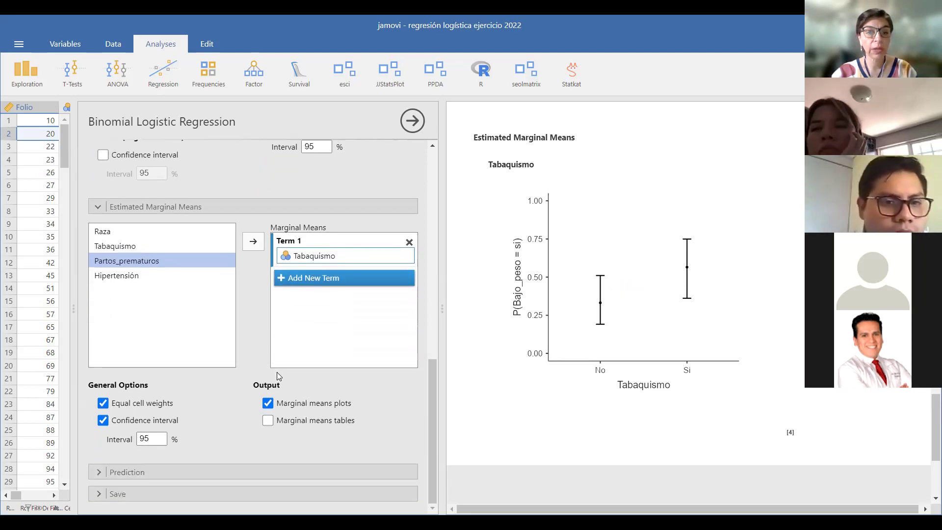
{"action": "left_click", "coordinate": [237, 471]}
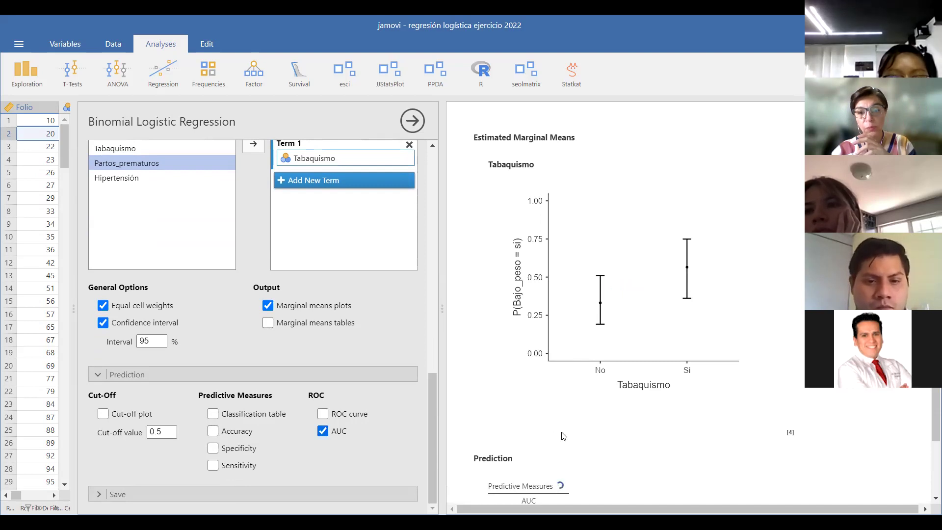
{"action": "scroll", "coordinate": [563, 436], "scroll_direction": "down", "scroll_amount": 1}
{"action": "scroll", "coordinate": [563, 435], "scroll_direction": "down", "scroll_amount": 1}
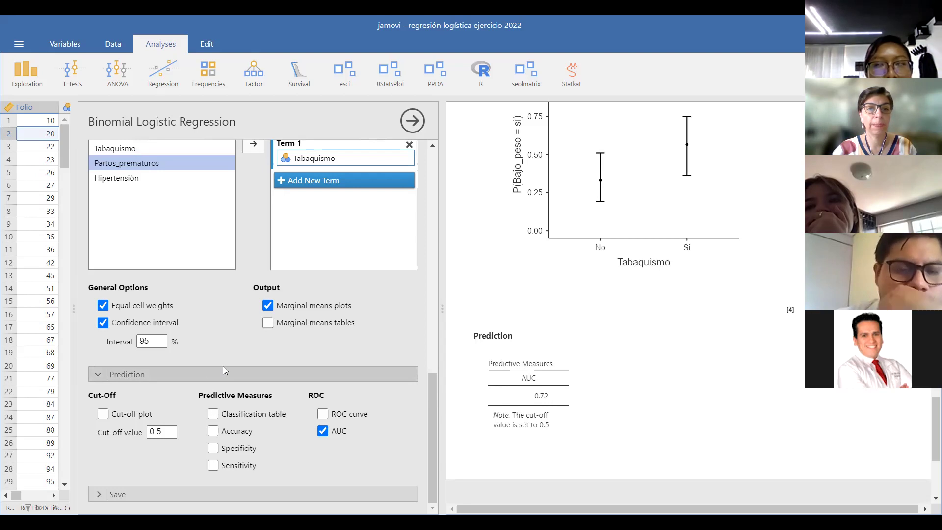
- Add Edad as a covariate of the logistic regression alongside Partos_prematuros
{"action": "scroll", "coordinate": [222, 366], "scroll_direction": "up", "scroll_amount": 1}
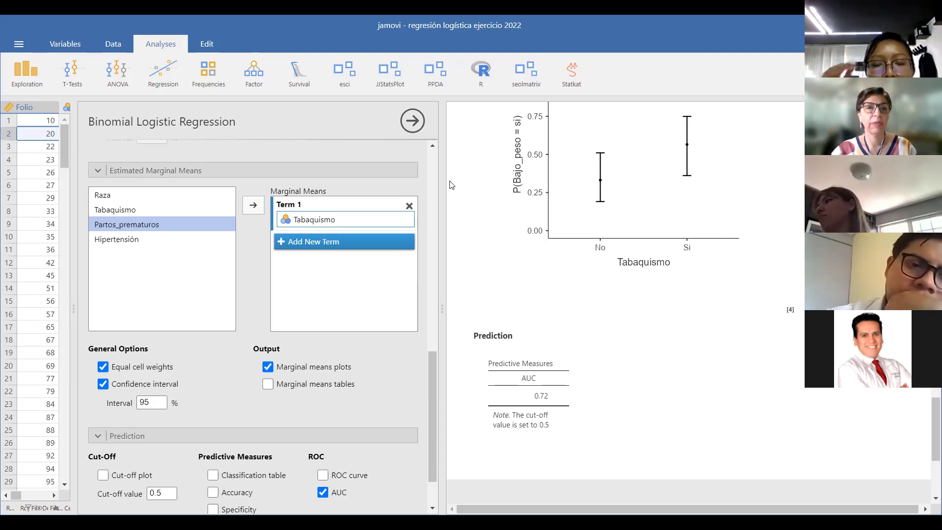
{"action": "scroll", "coordinate": [277, 267], "scroll_direction": "up", "scroll_amount": 4}
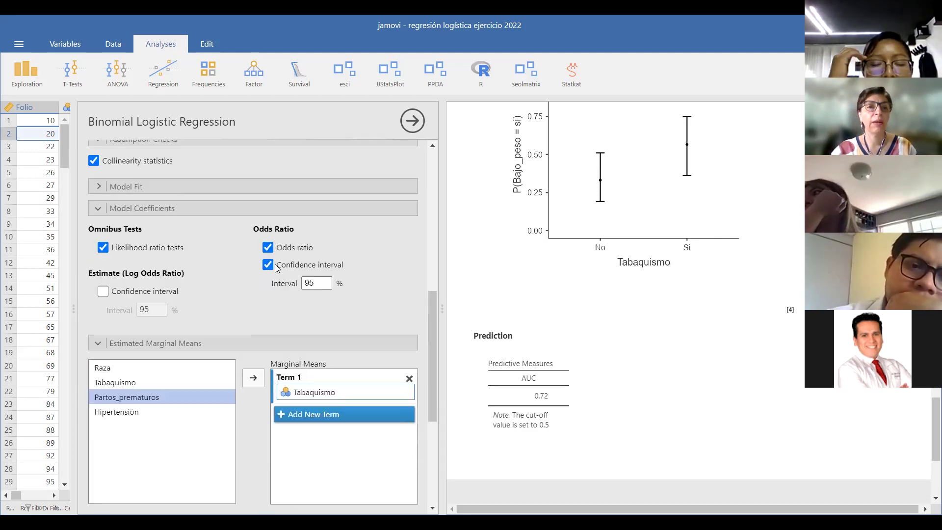
{"action": "scroll", "coordinate": [276, 268], "scroll_direction": "up", "scroll_amount": 10}
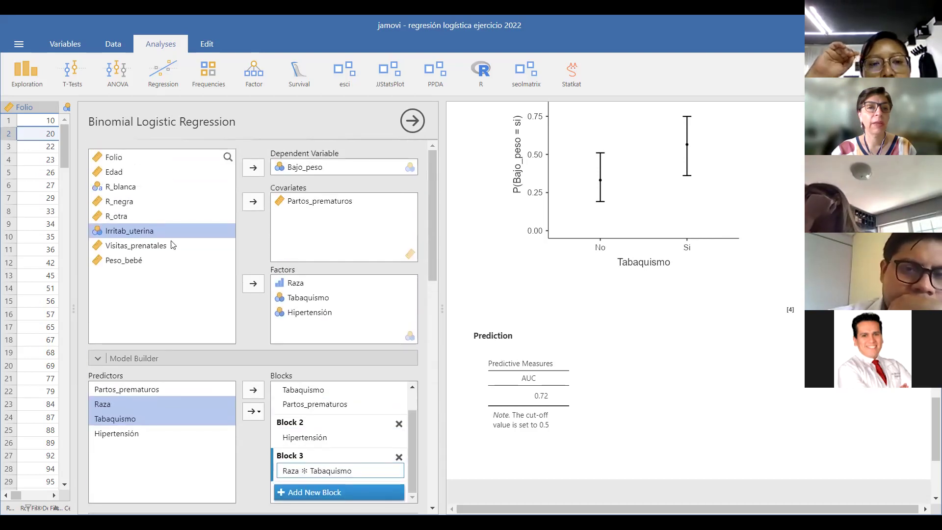
{"action": "left_click", "coordinate": [110, 174]}
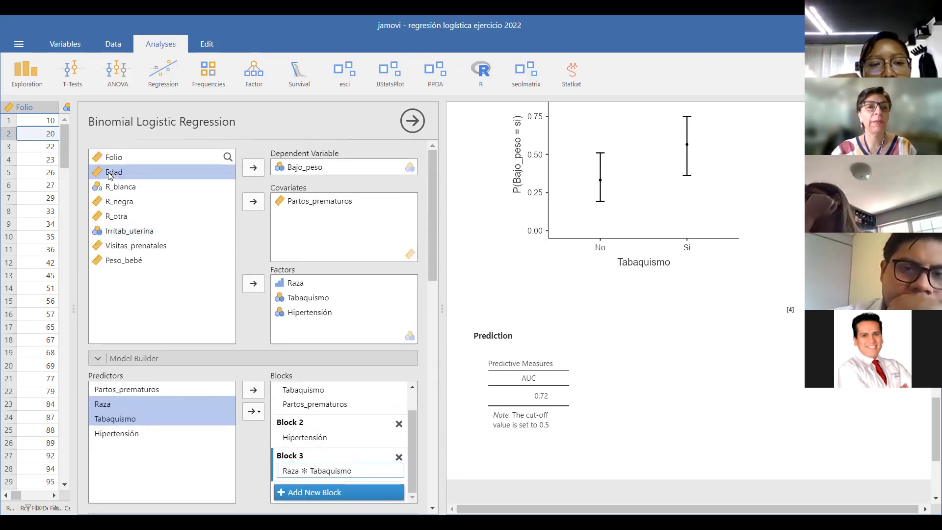
{"action": "left_click", "coordinate": [253, 203]}
{"action": "scroll", "coordinate": [250, 321], "scroll_direction": "down", "scroll_amount": 1}
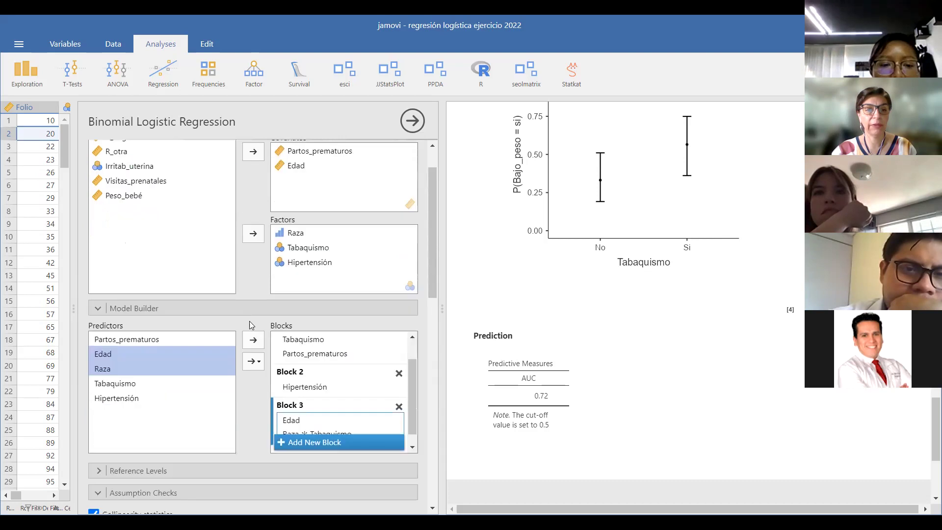
- Replace Tabaquismo with Edad as the first estimated marginal means term and view the resulting marginal means plot
{"action": "scroll", "coordinate": [249, 321], "scroll_direction": "down", "scroll_amount": 15}
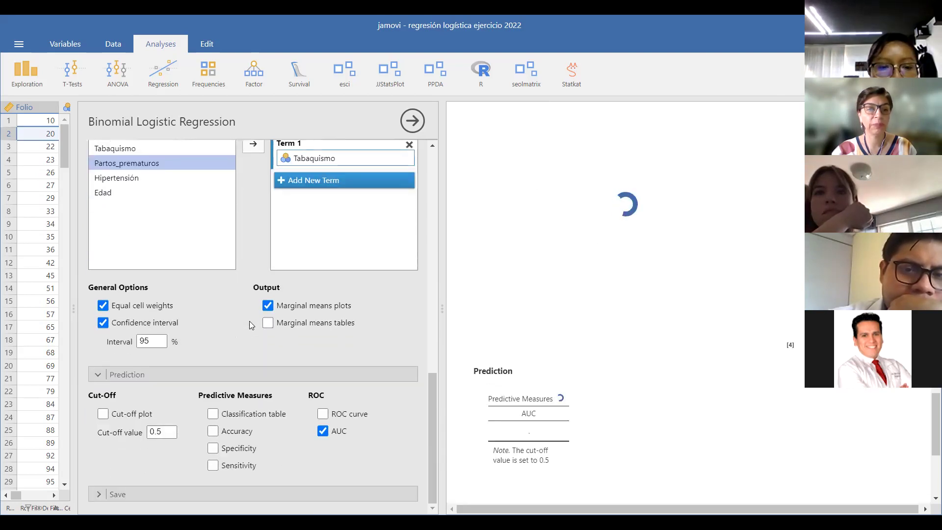
{"action": "scroll", "coordinate": [248, 315], "scroll_direction": "up", "scroll_amount": 3}
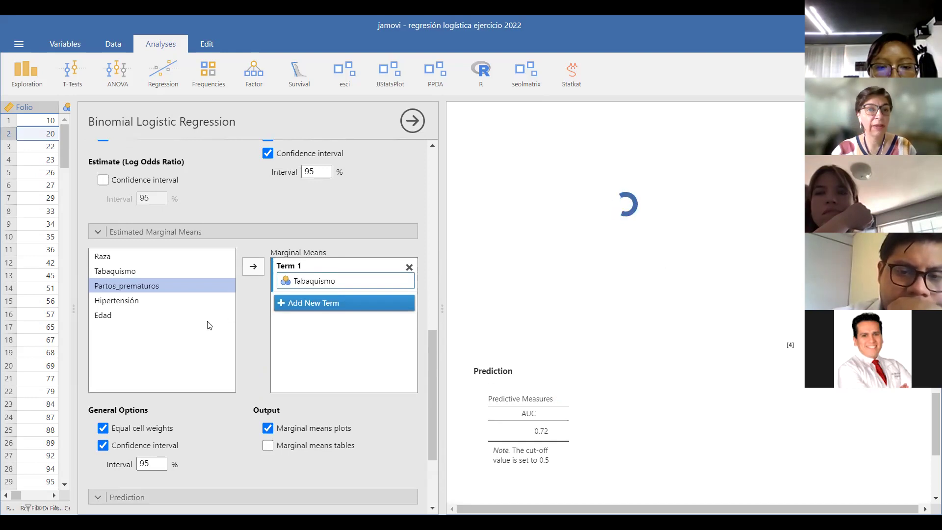
{"action": "left_click", "coordinate": [310, 286]}
{"action": "left_click", "coordinate": [253, 266]}
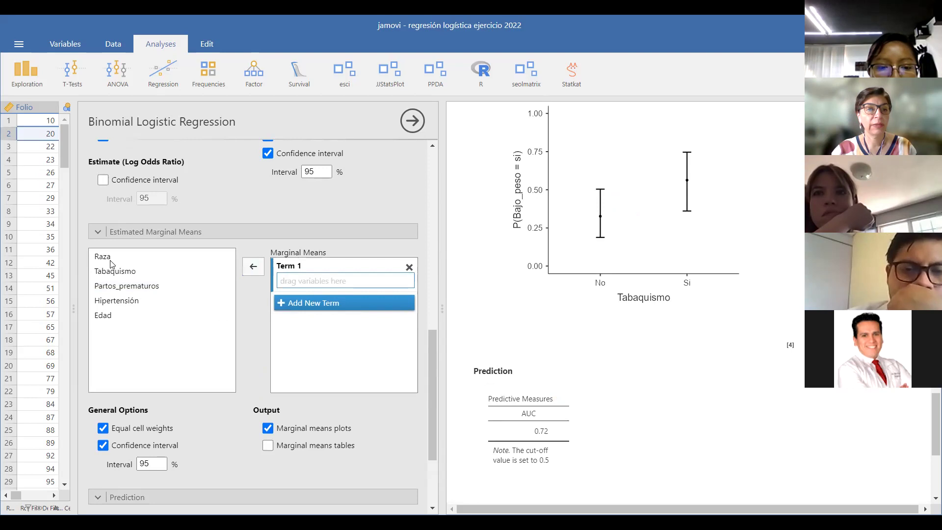
{"action": "left_click", "coordinate": [104, 314]}
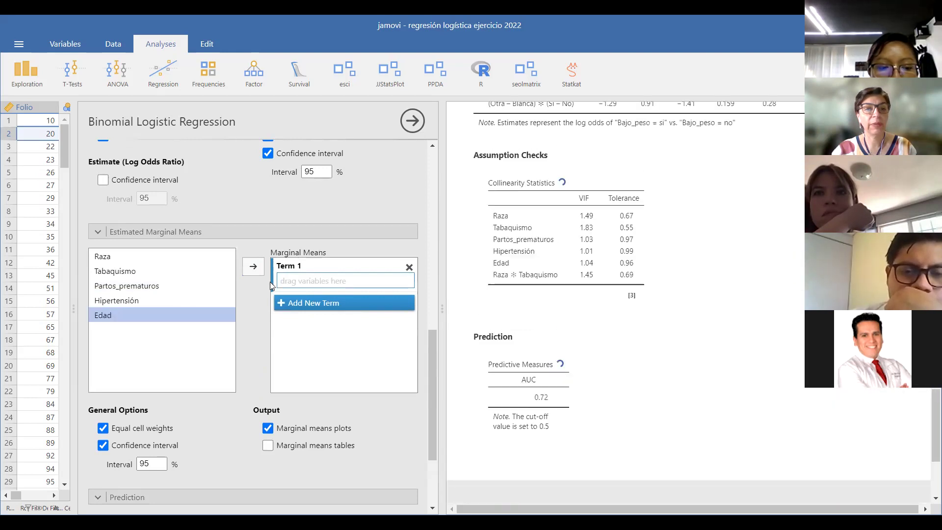
{"action": "left_click", "coordinate": [253, 266]}
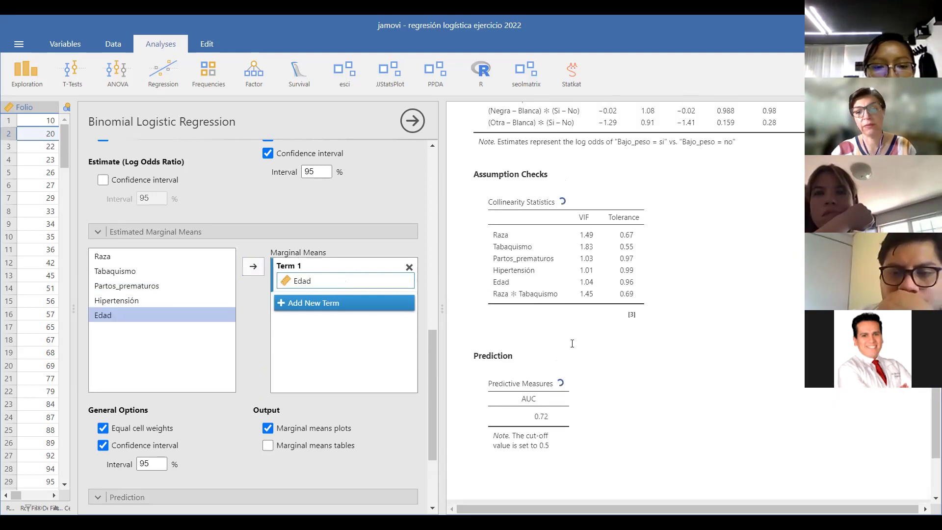
{"action": "scroll", "coordinate": [578, 327], "scroll_direction": "down", "scroll_amount": 1}
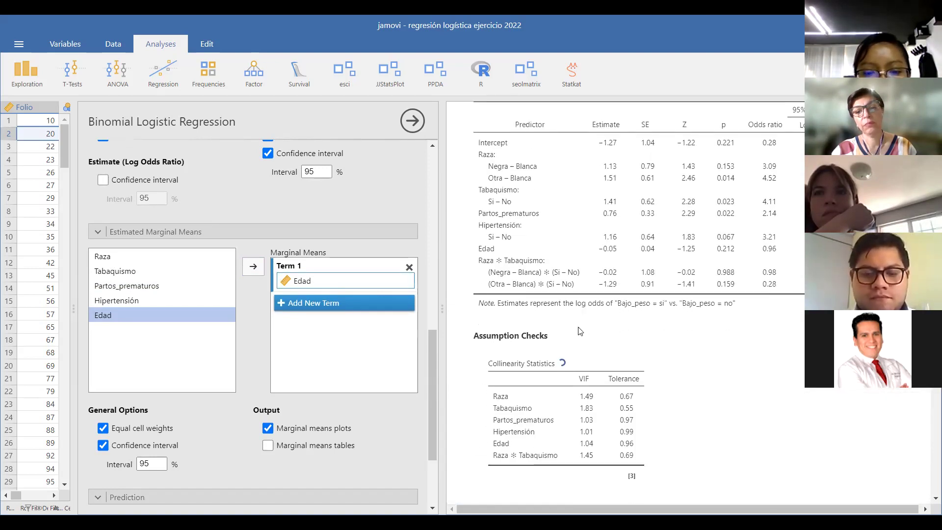
{"action": "scroll", "coordinate": [323, 240], "scroll_direction": "up", "scroll_amount": 7}
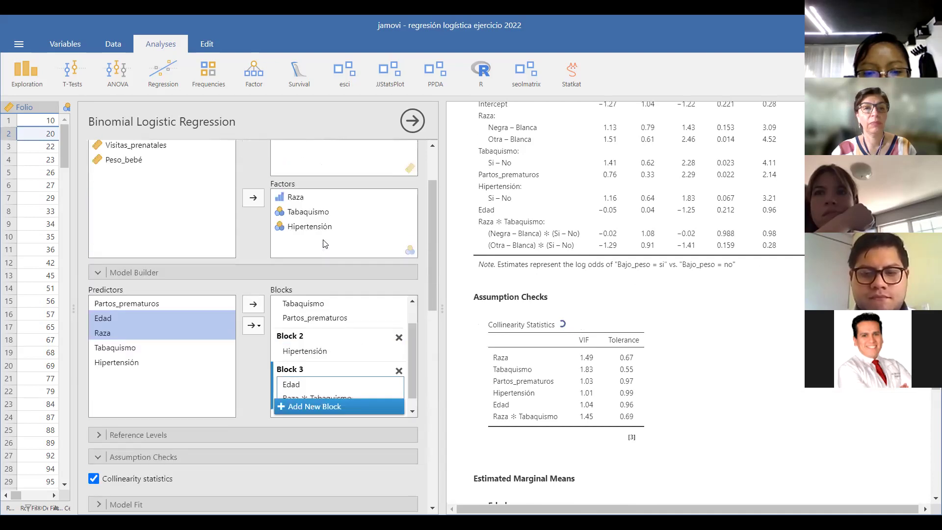
{"action": "scroll", "coordinate": [560, 354], "scroll_direction": "down", "scroll_amount": 8}
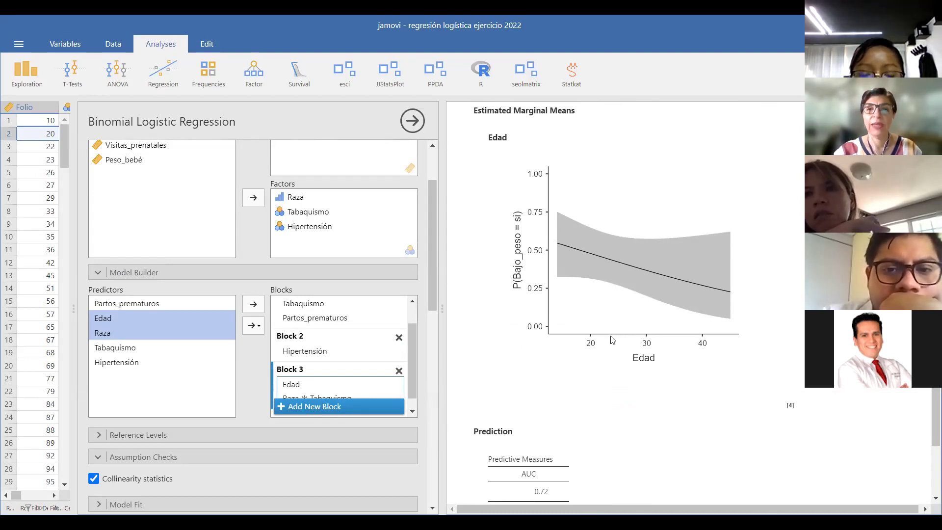
- Review the logistic regression results, covering model coefficients, collinearity statistics, fit measures, model comparisons and omnibus likelihood ratio tests
{"action": "scroll", "coordinate": [611, 336], "scroll_direction": "up", "scroll_amount": 3}
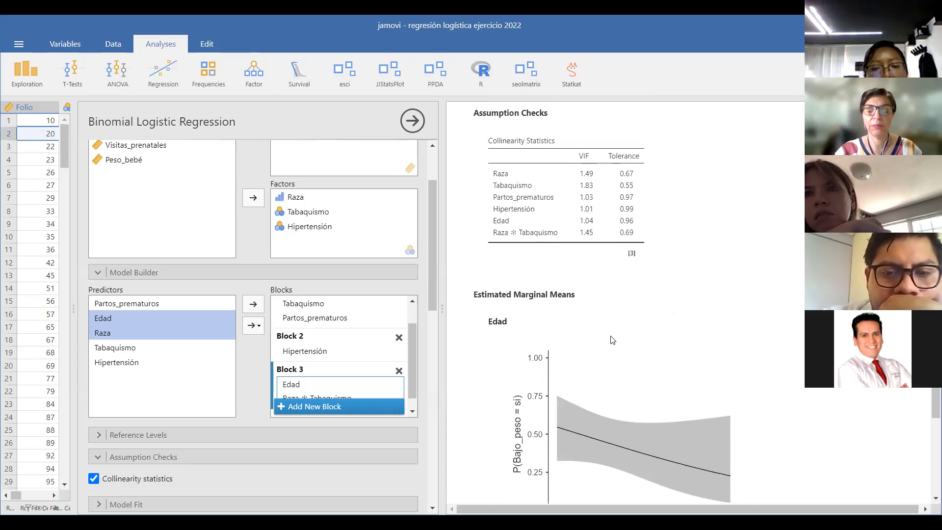
{"action": "scroll", "coordinate": [610, 338], "scroll_direction": "up", "scroll_amount": 5}
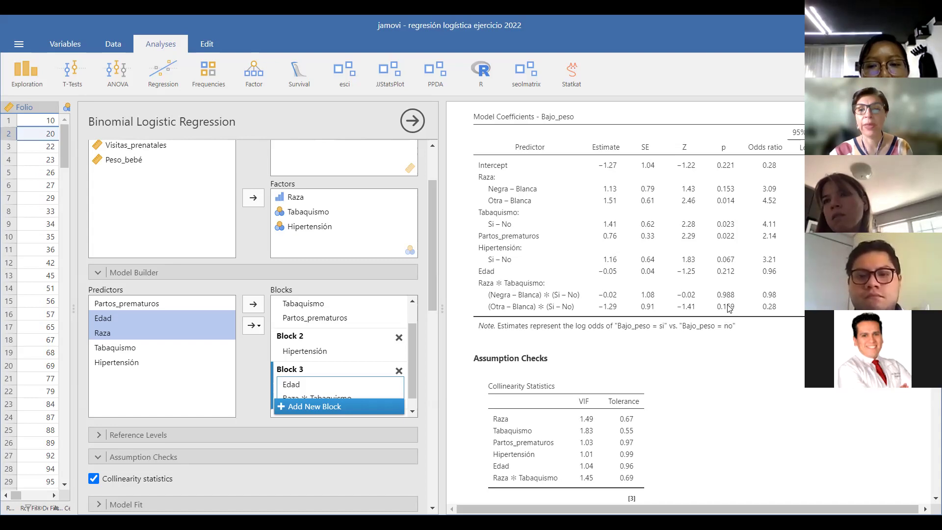
{"action": "scroll", "coordinate": [728, 306], "scroll_direction": "up", "scroll_amount": 10}
{"action": "scroll", "coordinate": [727, 303], "scroll_direction": "up", "scroll_amount": 5}
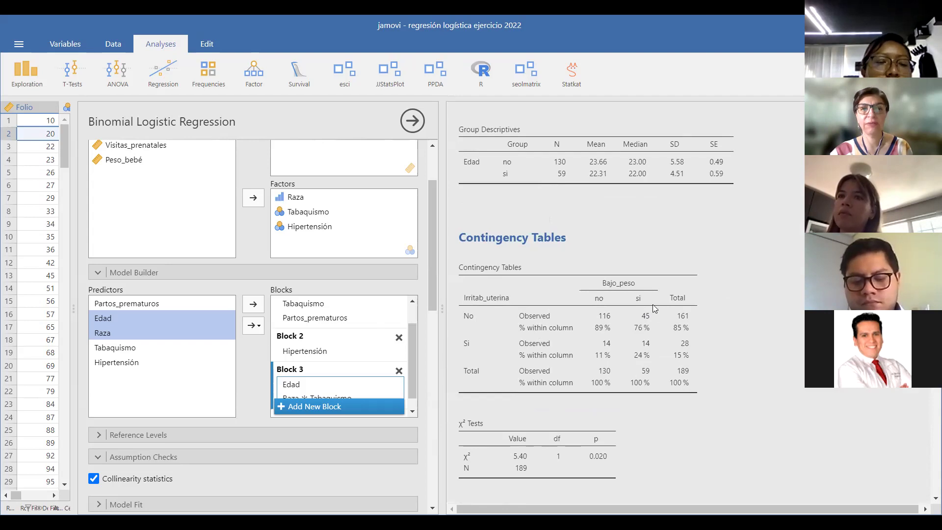
{"action": "scroll", "coordinate": [655, 308], "scroll_direction": "down", "scroll_amount": 15}
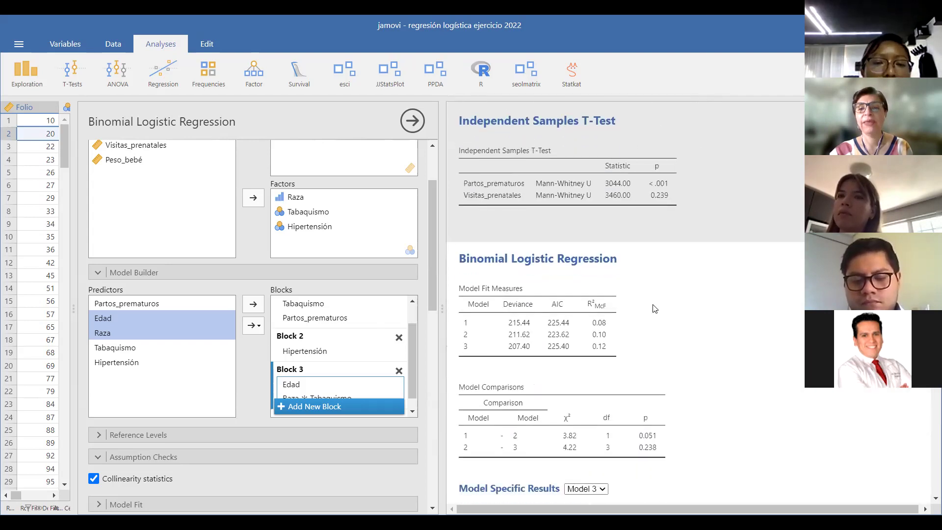
{"action": "scroll", "coordinate": [655, 308], "scroll_direction": "down", "scroll_amount": 5}
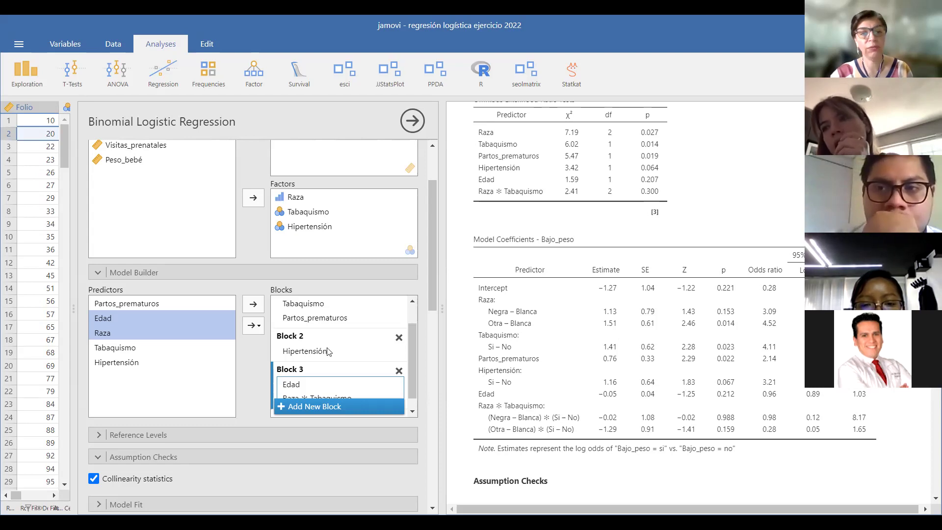
{"action": "scroll", "coordinate": [334, 386], "scroll_direction": "down", "scroll_amount": 1}
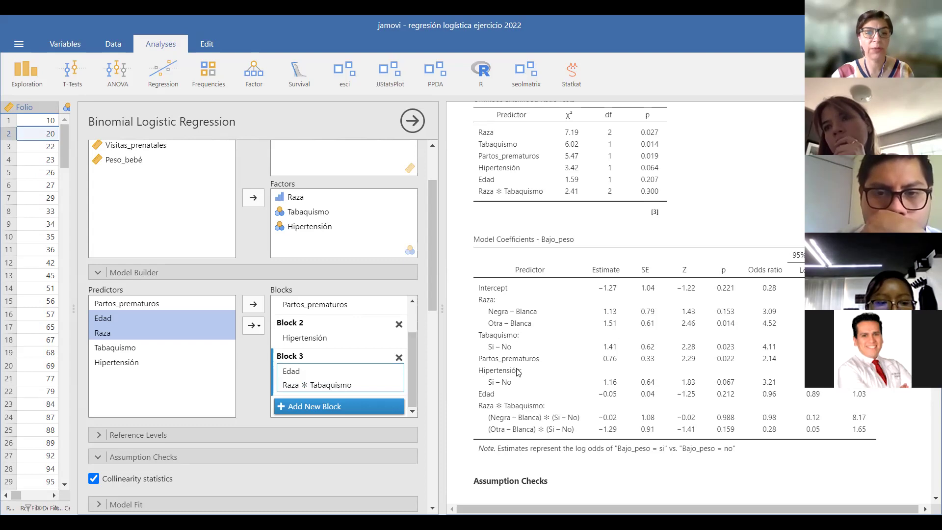
{"action": "scroll", "coordinate": [517, 371], "scroll_direction": "up", "scroll_amount": 5}
{"action": "scroll", "coordinate": [517, 371], "scroll_direction": "up", "scroll_amount": 2}
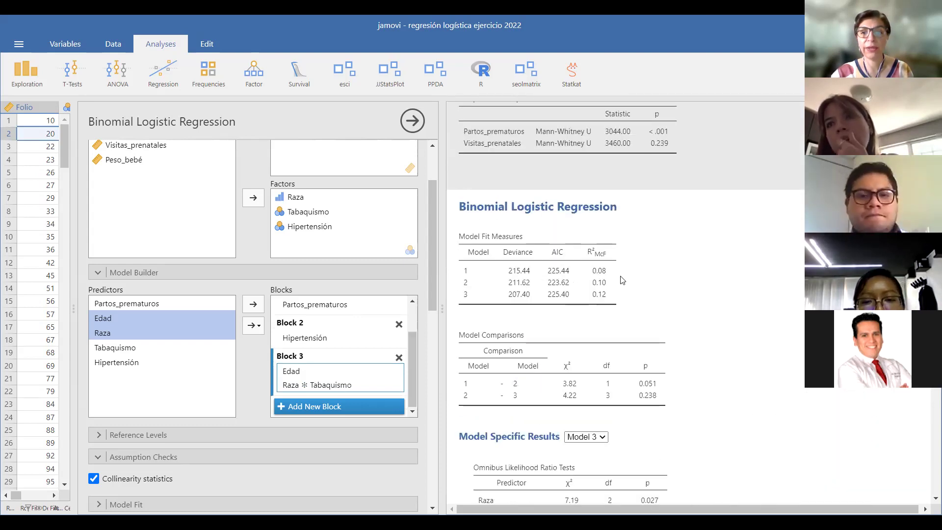
{"action": "scroll", "coordinate": [528, 369], "scroll_direction": "down", "scroll_amount": 1}
{"action": "scroll", "coordinate": [528, 369], "scroll_direction": "down", "scroll_amount": 2}
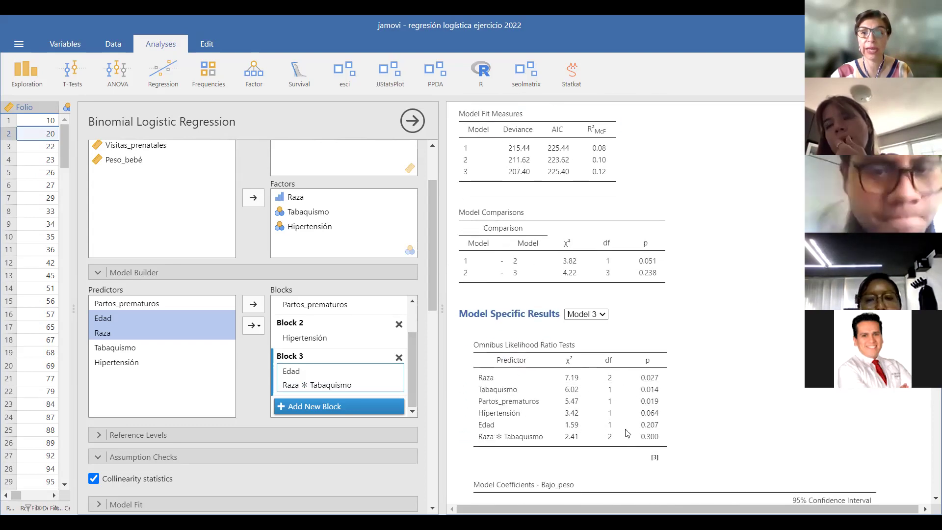
{"action": "scroll", "coordinate": [618, 373], "scroll_direction": "up", "scroll_amount": 2}
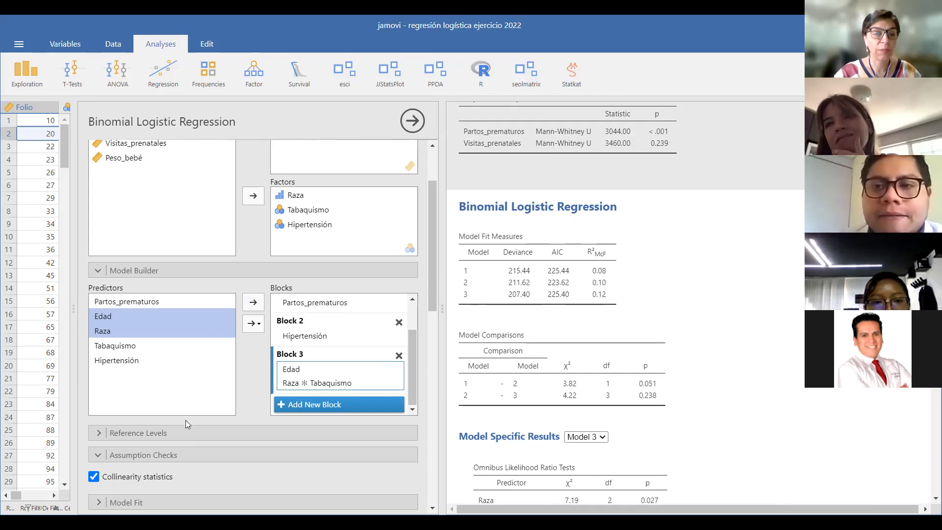
- Include the BIC and the overall model test among the model fit measures
{"action": "scroll", "coordinate": [185, 420], "scroll_direction": "down", "scroll_amount": 3}
{"action": "left_click", "coordinate": [184, 382]}
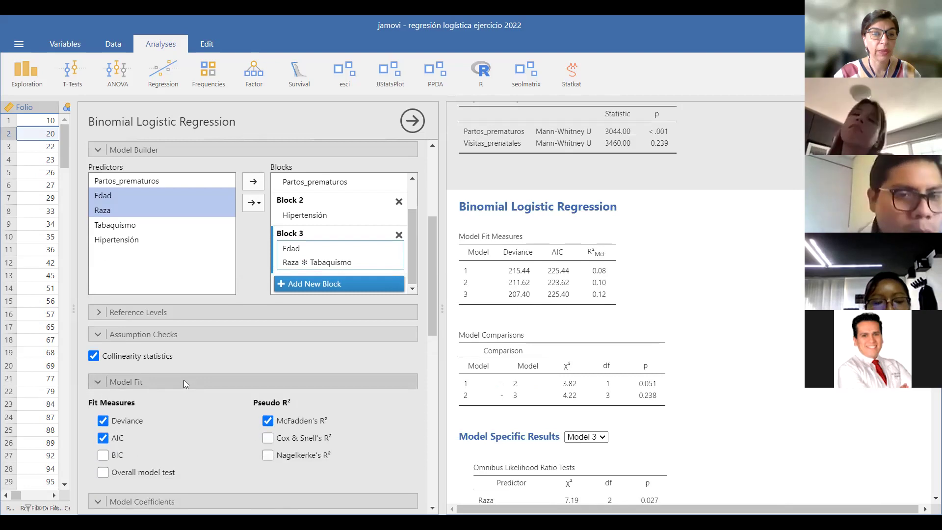
{"action": "scroll", "coordinate": [184, 382], "scroll_direction": "down", "scroll_amount": 2}
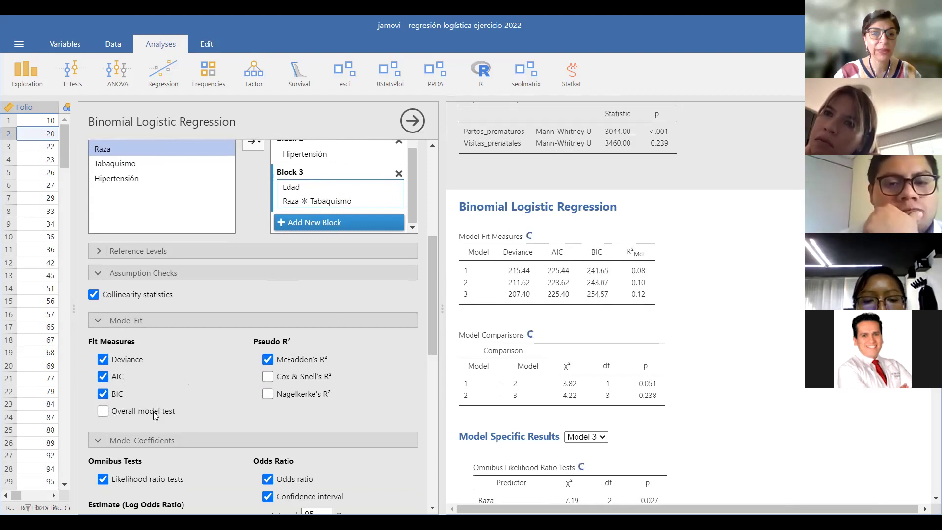
{"action": "left_click", "coordinate": [102, 411]}
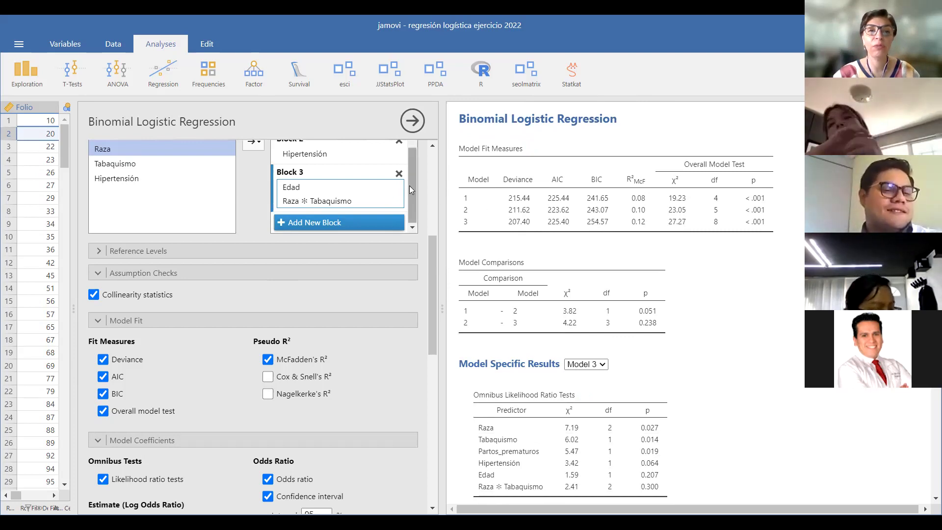
- Review which predictors are assigned to each of the three blocks in the model builder
{"action": "left_click_drag", "start_coordinate": [410, 185], "coordinate": [420, 141]}
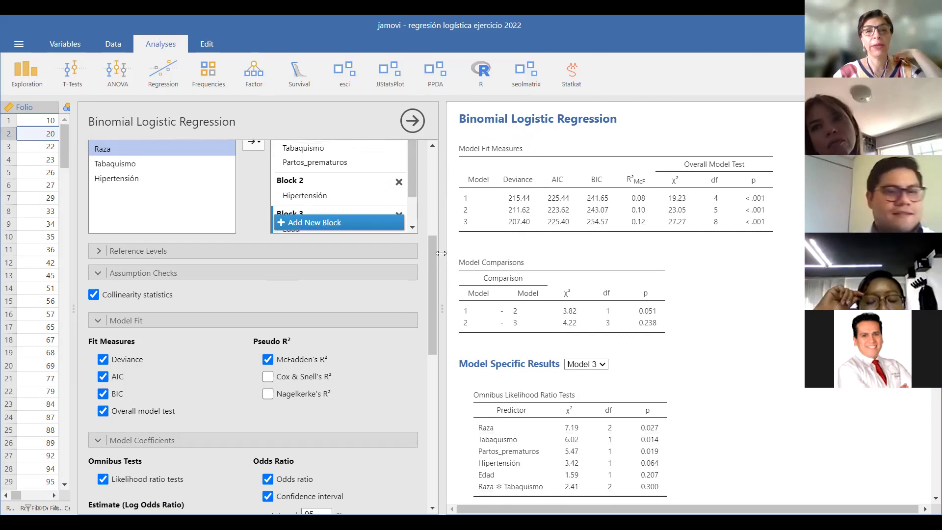
{"action": "scroll", "coordinate": [436, 261], "scroll_direction": "up", "scroll_amount": 3}
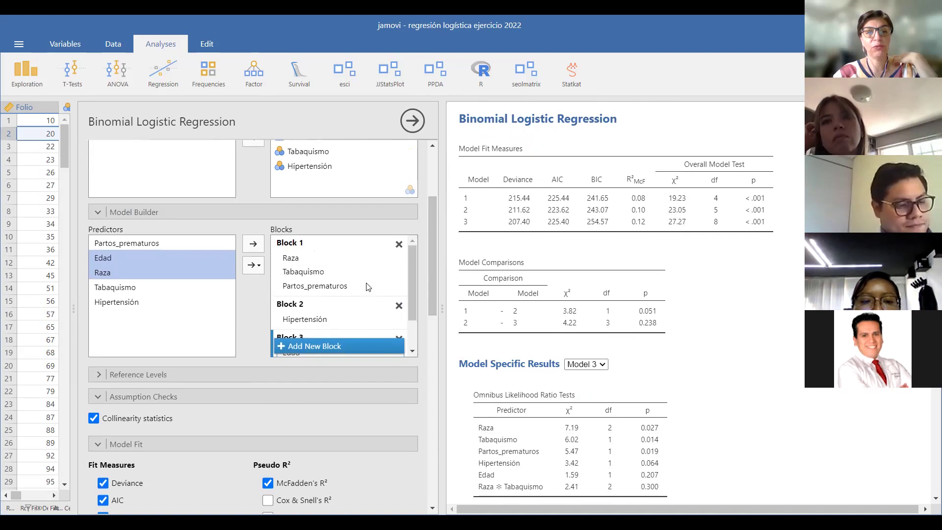
{"action": "left_click_drag", "start_coordinate": [412, 267], "coordinate": [410, 287]}
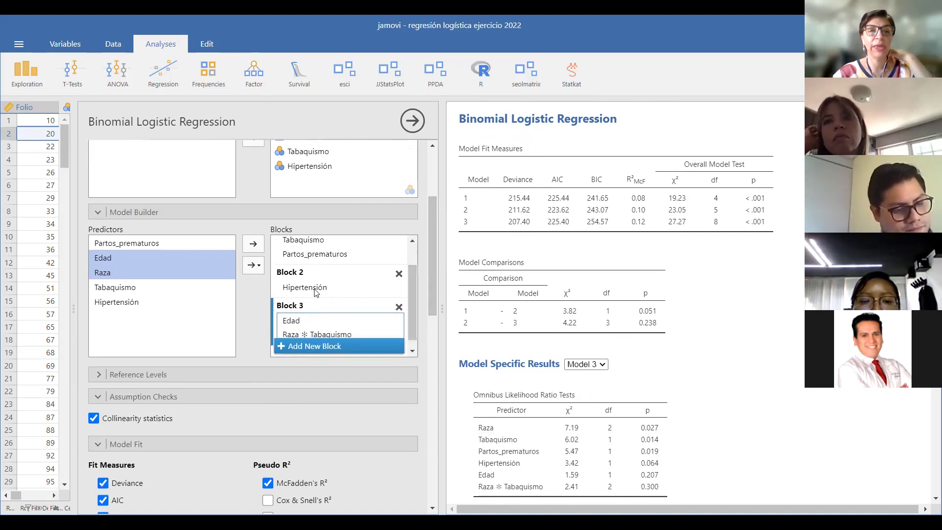
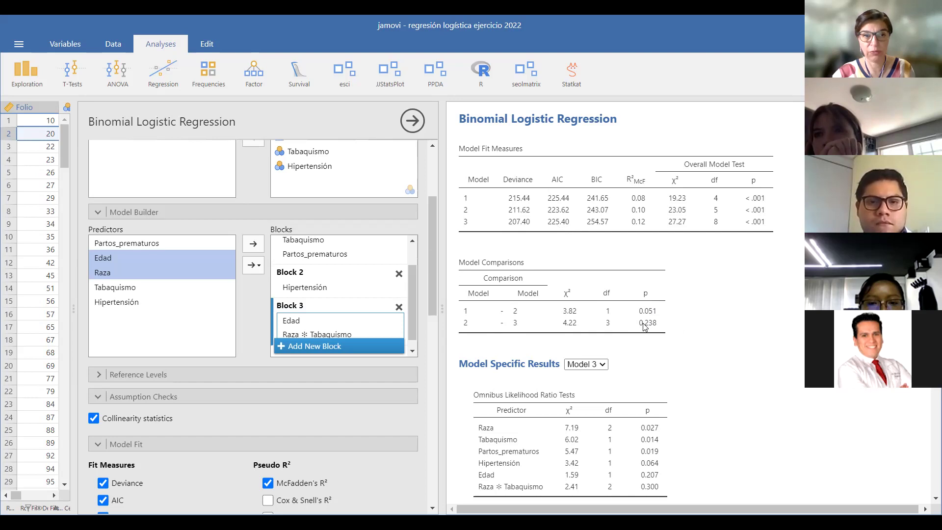
- Switch the model-specific results to Model 2 and examine its likelihood ratio tests, coefficients, collinearity statistics and AUC
{"action": "scroll", "coordinate": [644, 325], "scroll_direction": "down", "scroll_amount": 1}
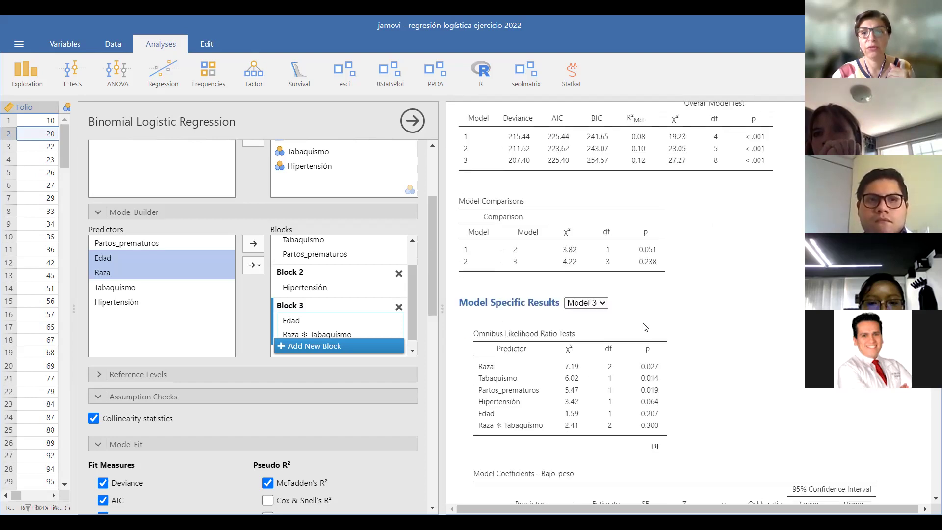
{"action": "left_click", "coordinate": [603, 304]}
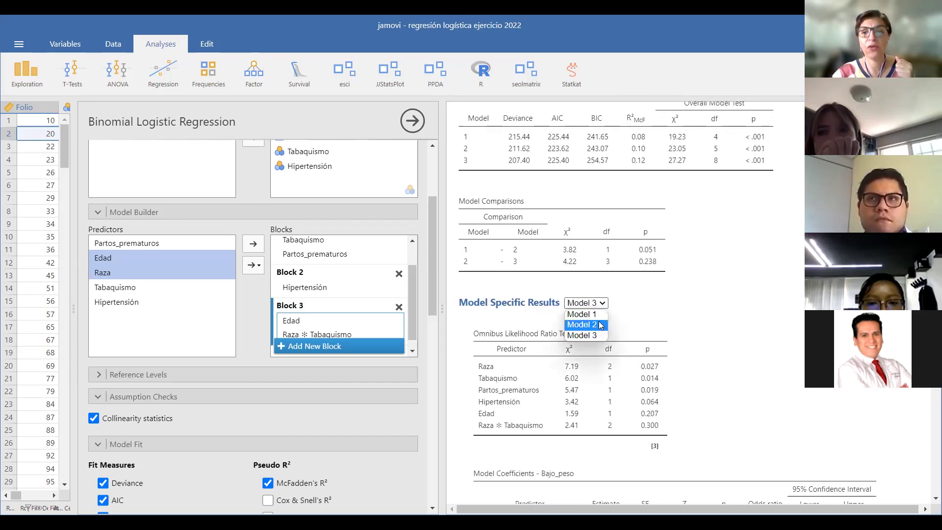
{"action": "left_click", "coordinate": [601, 325]}
{"action": "scroll", "coordinate": [565, 273], "scroll_direction": "up", "scroll_amount": 2}
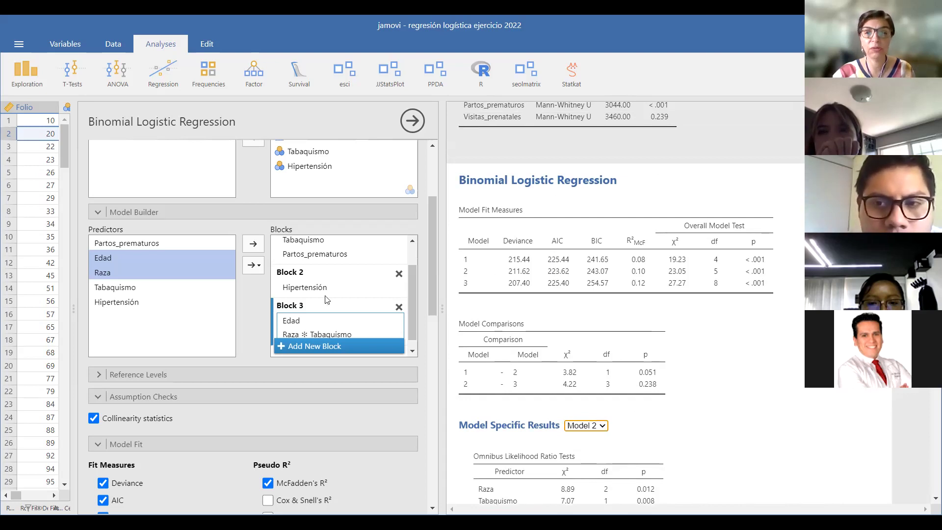
{"action": "scroll", "coordinate": [740, 314], "scroll_direction": "down", "scroll_amount": 1}
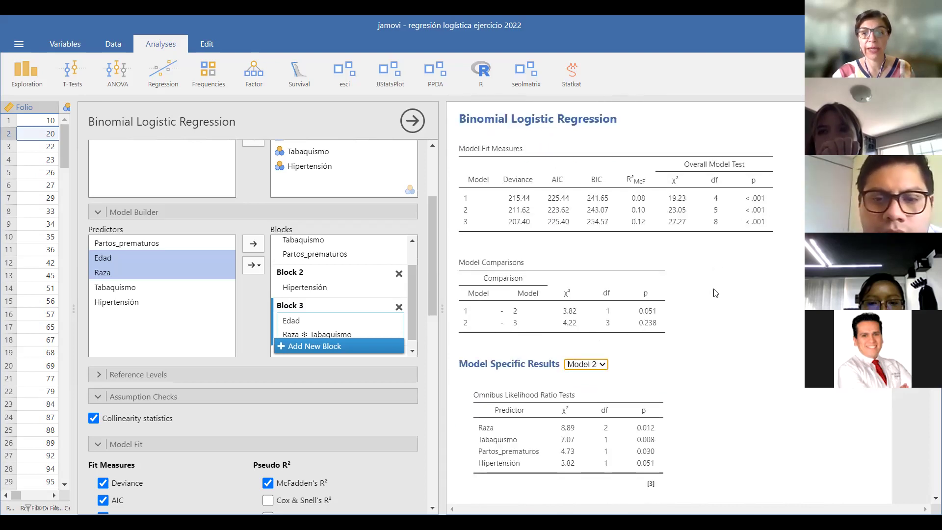
{"action": "scroll", "coordinate": [715, 293], "scroll_direction": "down", "scroll_amount": 6}
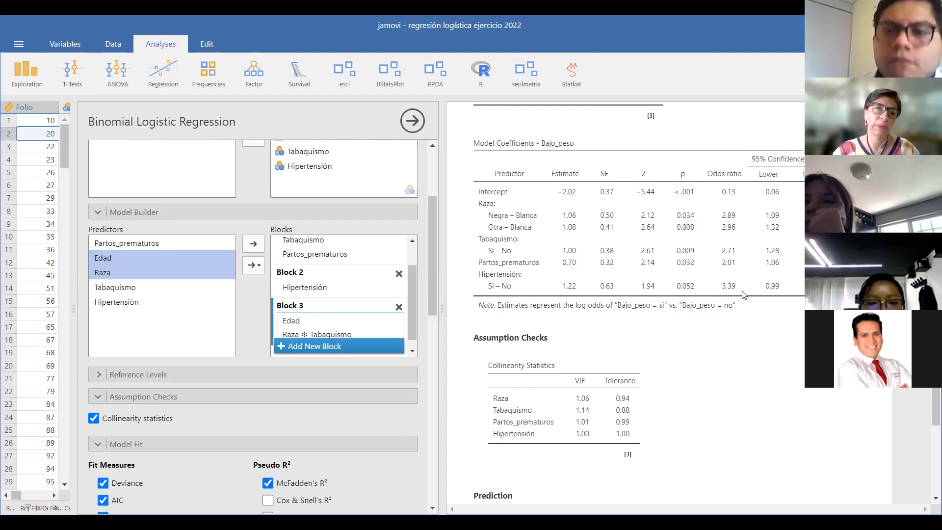
{"action": "scroll", "coordinate": [742, 294], "scroll_direction": "down", "scroll_amount": 4}
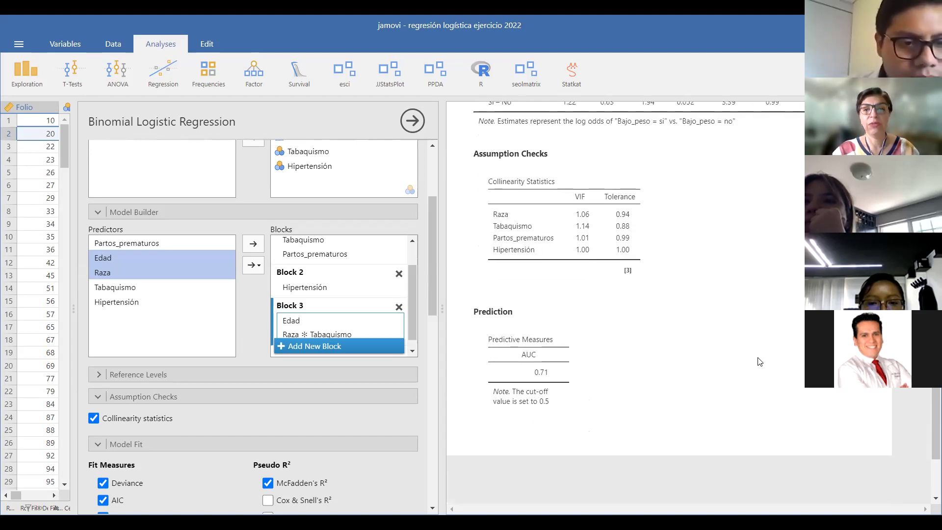
- Switch the model-specific results to Model 1 and examine its likelihood ratio tests, odds ratios, collinearity statistics and AUC
{"action": "scroll", "coordinate": [760, 362], "scroll_direction": "up", "scroll_amount": 3}
{"action": "scroll", "coordinate": [758, 358], "scroll_direction": "up", "scroll_amount": 5}
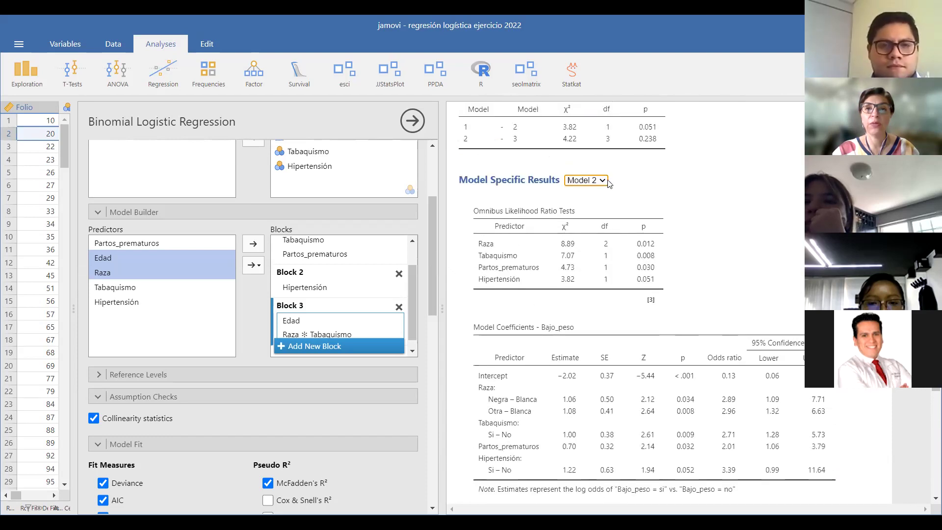
{"action": "left_click", "coordinate": [595, 179]}
{"action": "left_click", "coordinate": [596, 192]}
{"action": "scroll", "coordinate": [708, 236], "scroll_direction": "down", "scroll_amount": 4}
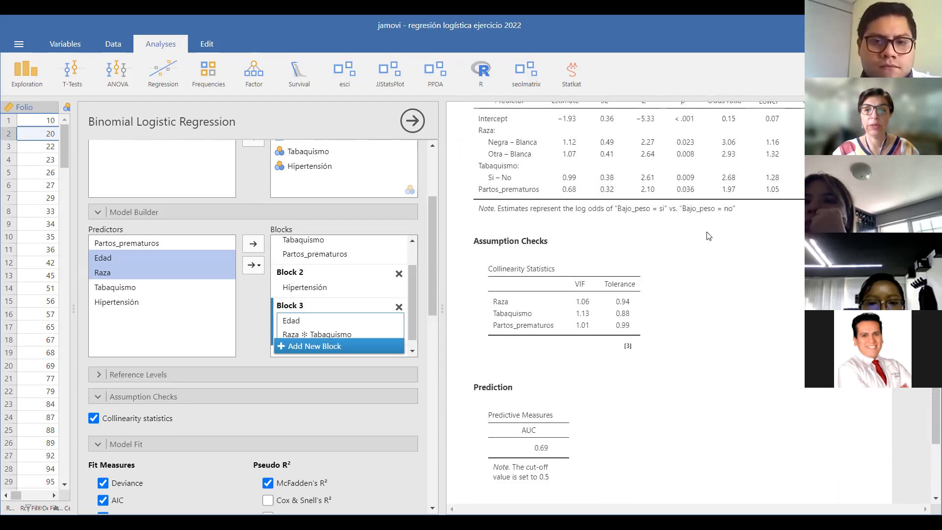
{"action": "scroll", "coordinate": [708, 236], "scroll_direction": "up", "scroll_amount": 5}
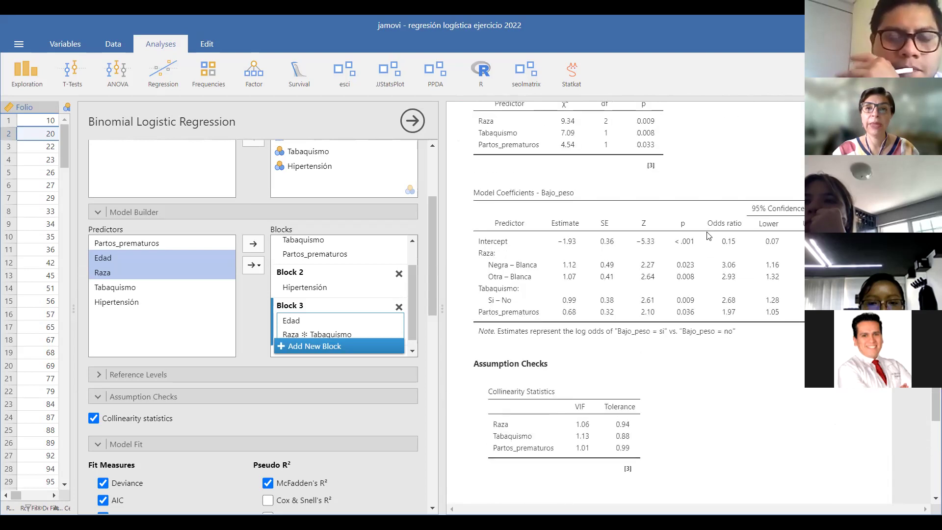
{"action": "scroll", "coordinate": [709, 236], "scroll_direction": "up", "scroll_amount": 2}
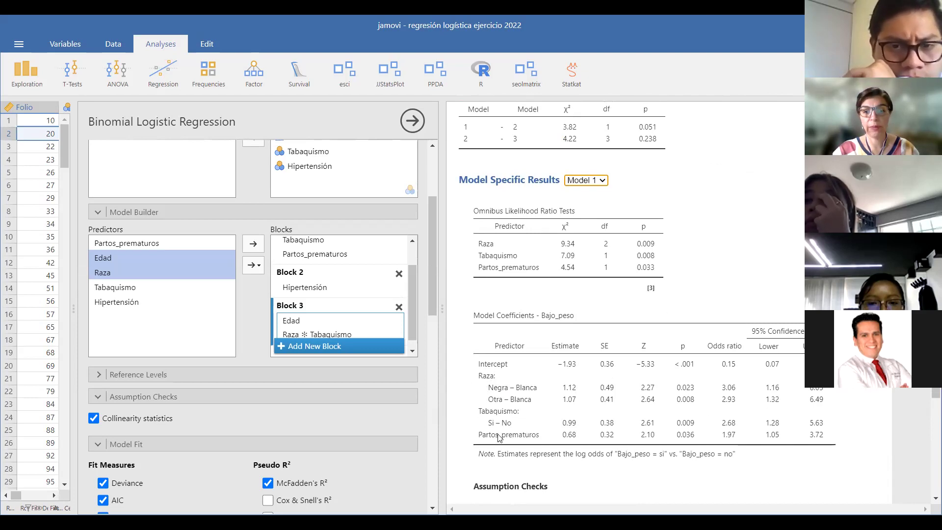
{"action": "scroll", "coordinate": [672, 421], "scroll_direction": "down", "scroll_amount": 5}
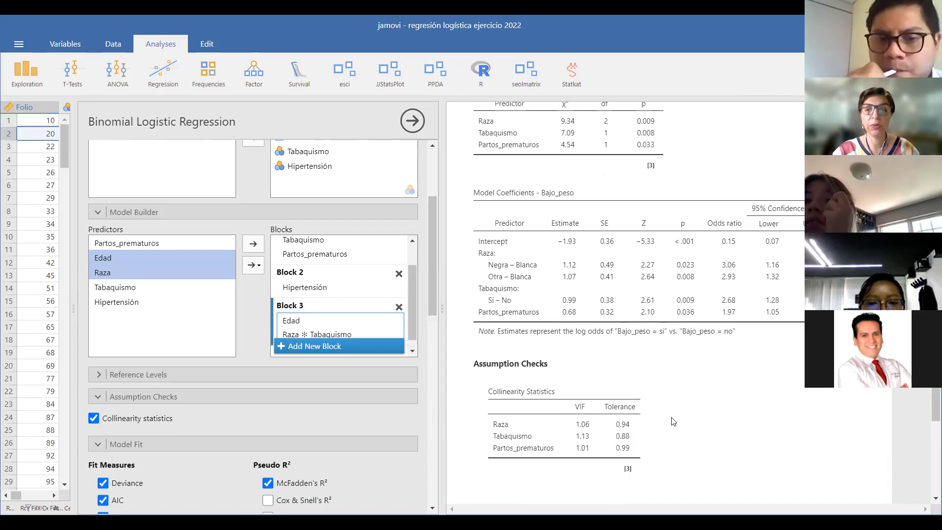
- Switch the model-specific results to Model 2 and compare its AUC and collinearity statistics with those of Model 1
{"action": "scroll", "coordinate": [672, 420], "scroll_direction": "down", "scroll_amount": 2}
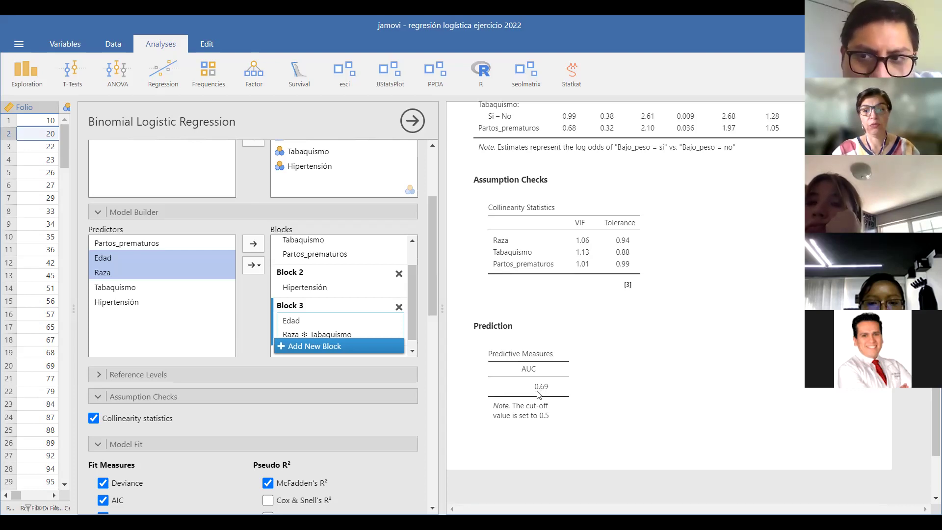
{"action": "scroll", "coordinate": [538, 394], "scroll_direction": "up", "scroll_amount": 6}
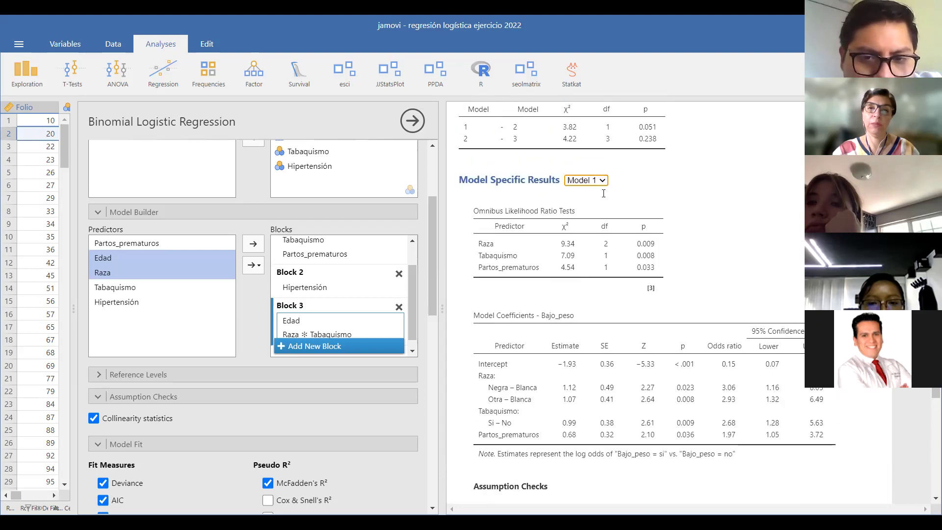
{"action": "left_click", "coordinate": [602, 180]}
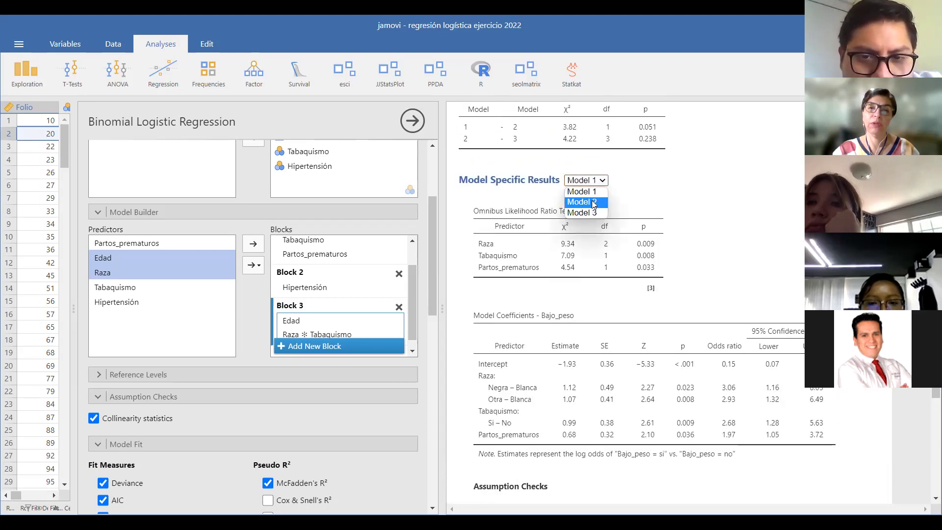
{"action": "left_click", "coordinate": [592, 201]}
{"action": "scroll", "coordinate": [594, 314], "scroll_direction": "down", "scroll_amount": 7}
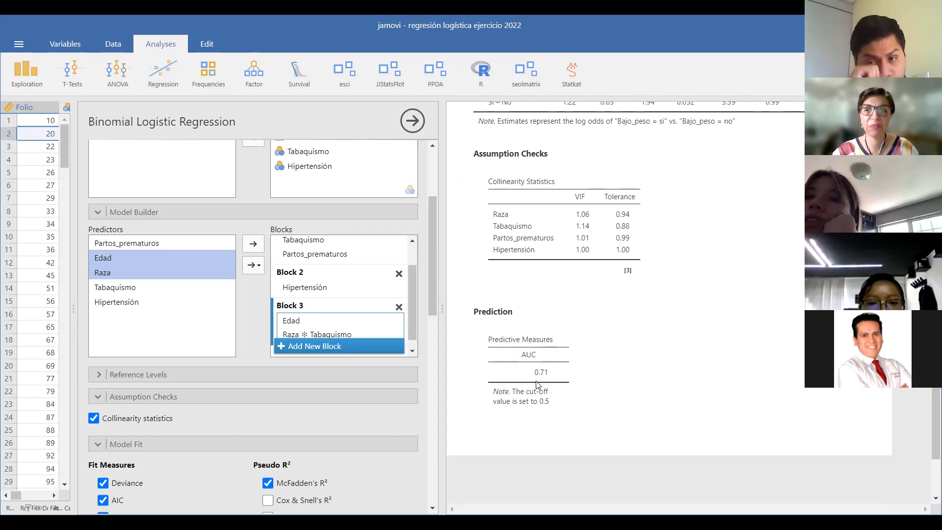
{"action": "scroll", "coordinate": [605, 347], "scroll_direction": "up", "scroll_amount": 5}
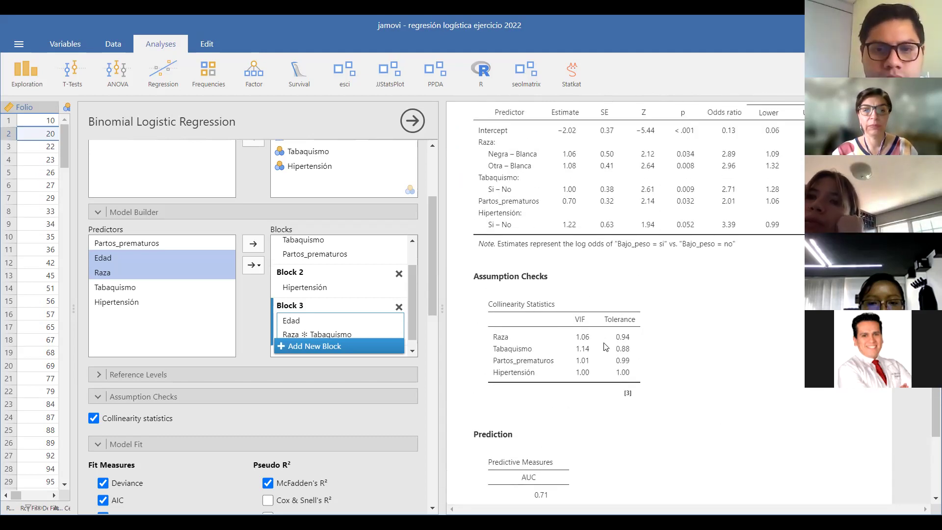
{"action": "scroll", "coordinate": [606, 347], "scroll_direction": "down", "scroll_amount": 5}
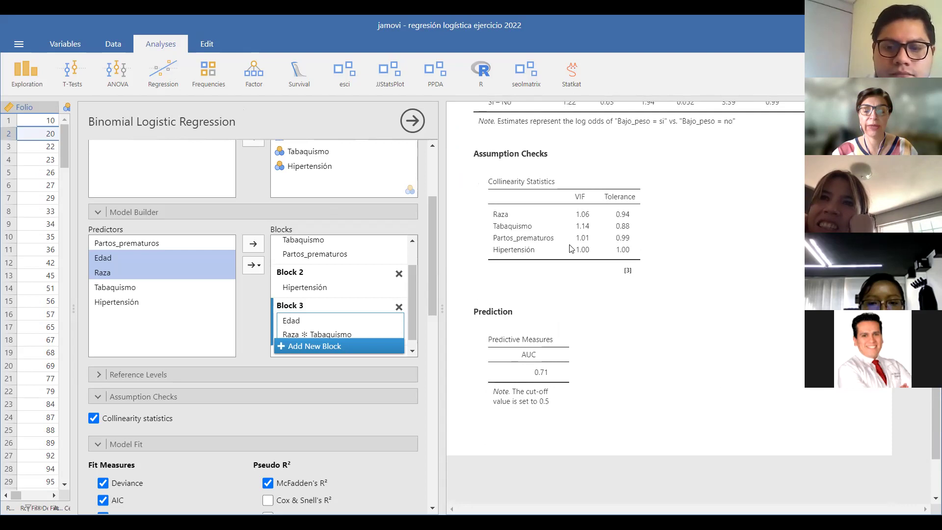
- Add the classification table and accuracy to the predictive measures of the regression
{"action": "scroll", "coordinate": [205, 350], "scroll_direction": "down", "scroll_amount": 4}
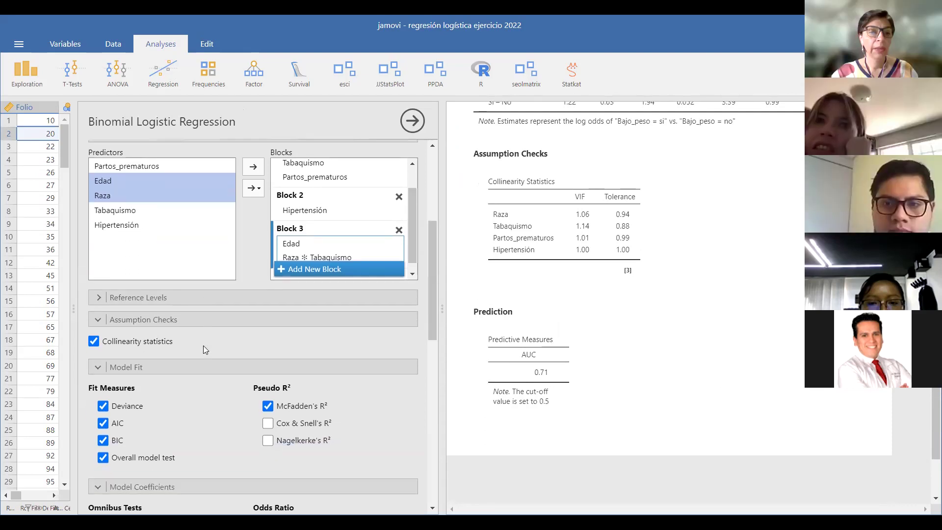
{"action": "scroll", "coordinate": [203, 347], "scroll_direction": "down", "scroll_amount": 3}
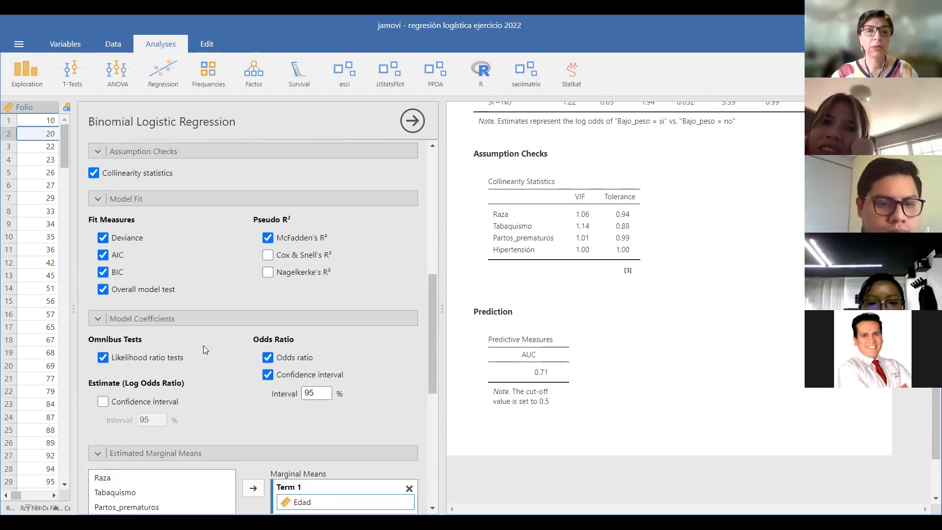
{"action": "scroll", "coordinate": [204, 346], "scroll_direction": "down", "scroll_amount": 6}
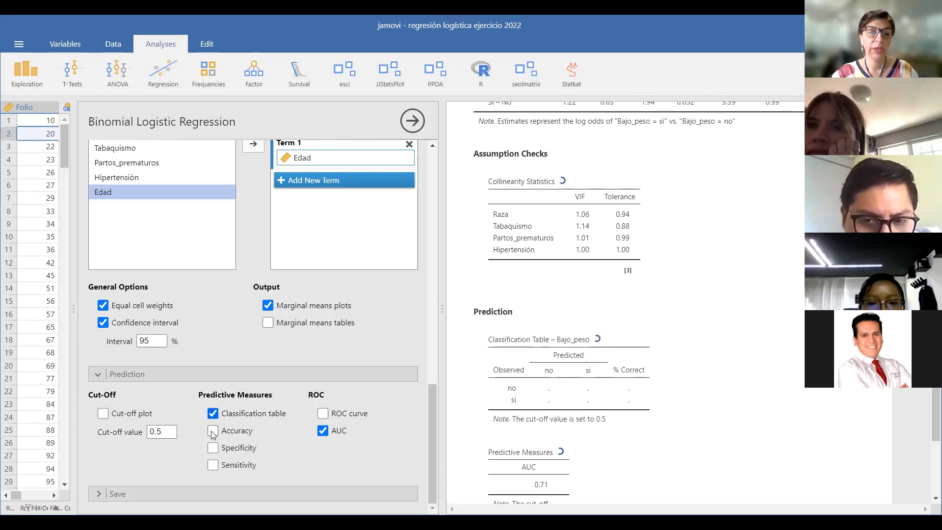
{"action": "left_click", "coordinate": [213, 432]}
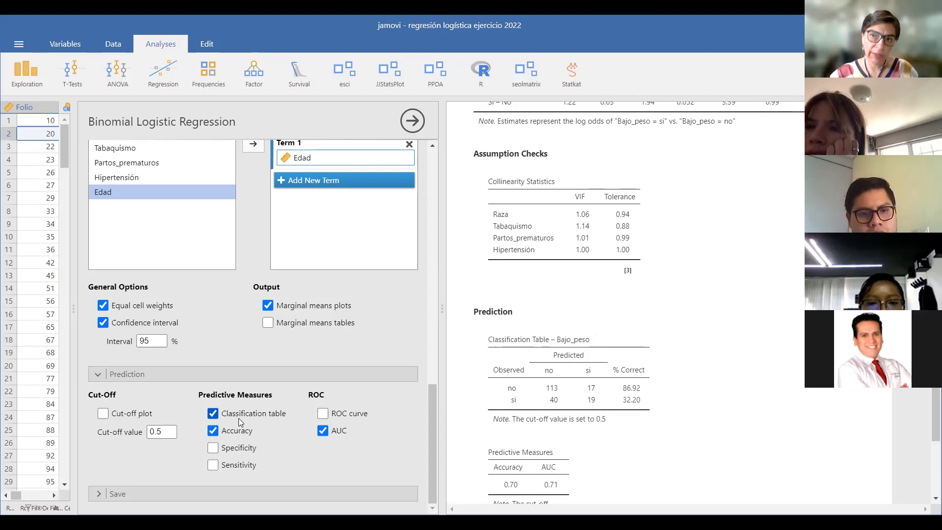
{"action": "scroll", "coordinate": [556, 460], "scroll_direction": "down", "scroll_amount": 1}
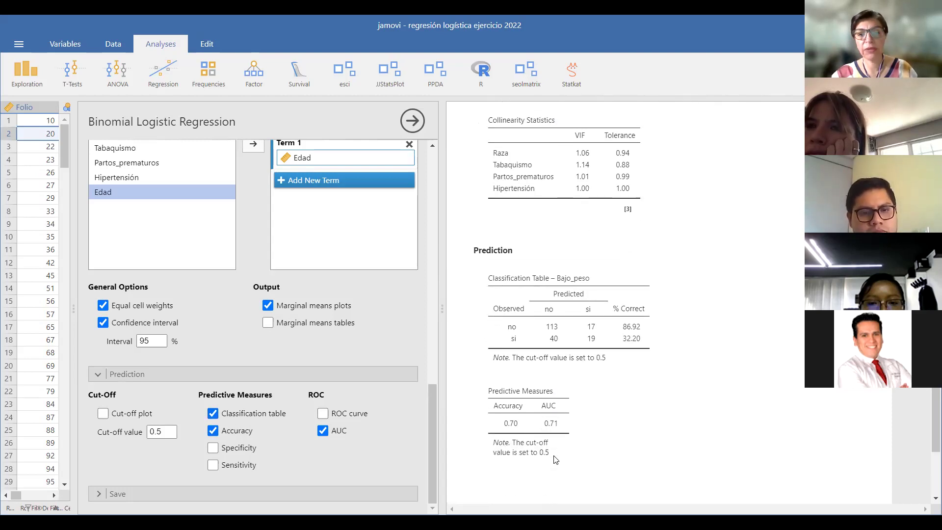
{"action": "scroll", "coordinate": [488, 399], "scroll_direction": "down", "scroll_amount": 1}
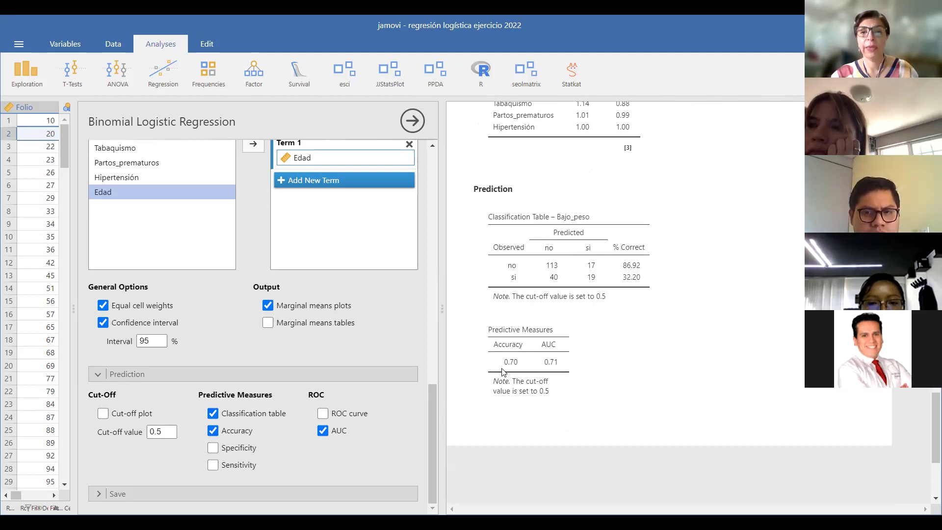
- Examine Model 2's likelihood ratio tests, coefficients, collinearity statistics, classification table and accuracy
{"action": "scroll", "coordinate": [508, 378], "scroll_direction": "up", "scroll_amount": 6}
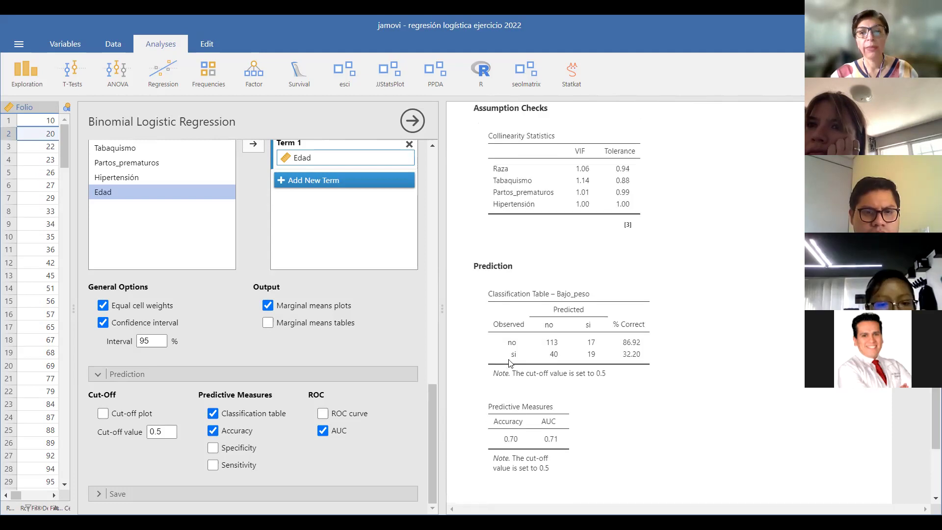
{"action": "scroll", "coordinate": [510, 363], "scroll_direction": "up", "scroll_amount": 3}
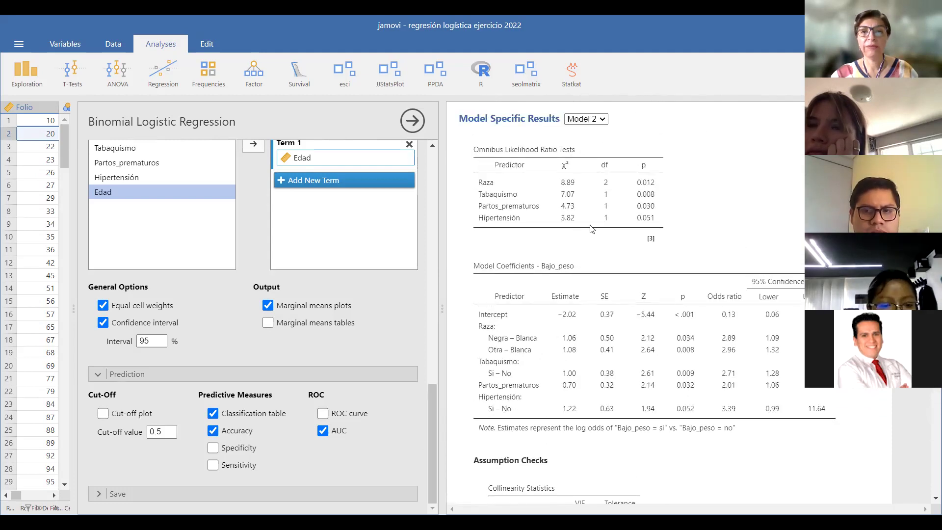
{"action": "left_click", "coordinate": [603, 119]}
{"action": "scroll", "coordinate": [520, 461], "scroll_direction": "down", "scroll_amount": 5}
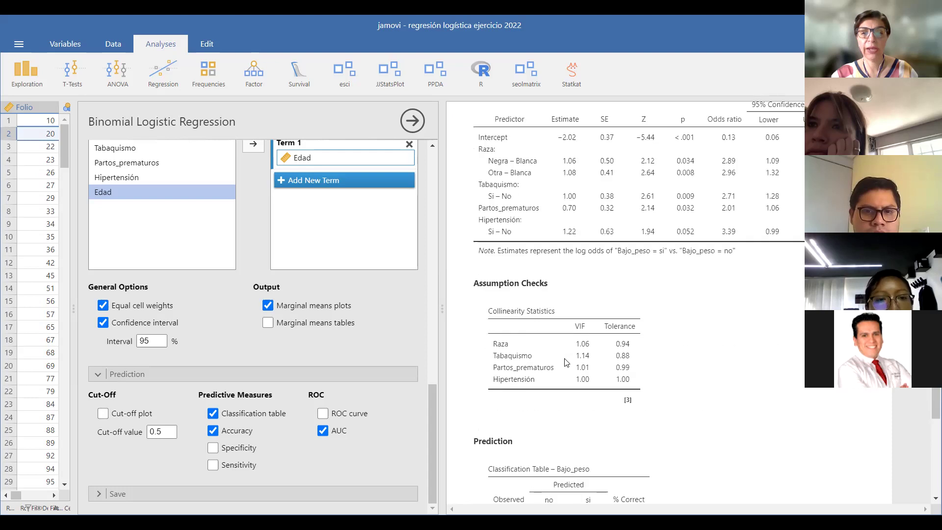
{"action": "scroll", "coordinate": [520, 466], "scroll_direction": "down", "scroll_amount": 3}
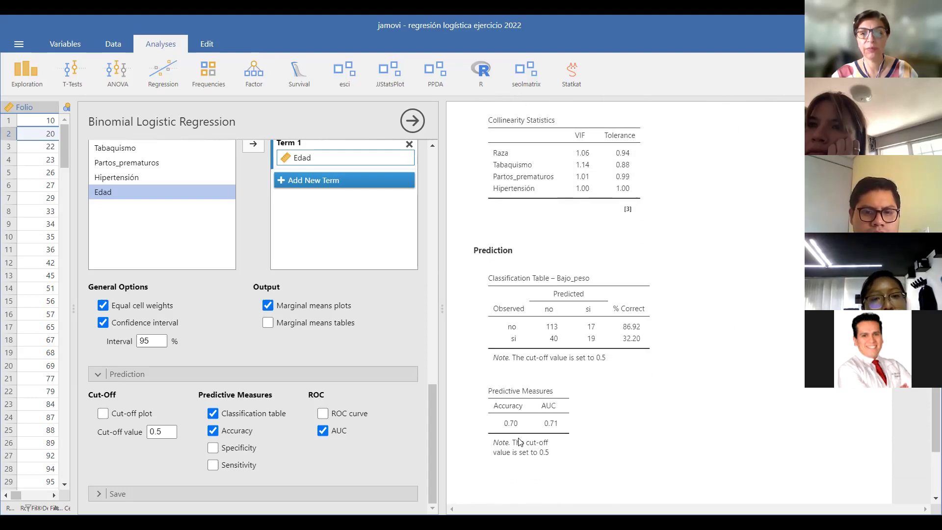
{"action": "scroll", "coordinate": [521, 441], "scroll_direction": "up", "scroll_amount": 7}
{"action": "scroll", "coordinate": [522, 436], "scroll_direction": "up", "scroll_amount": 5}
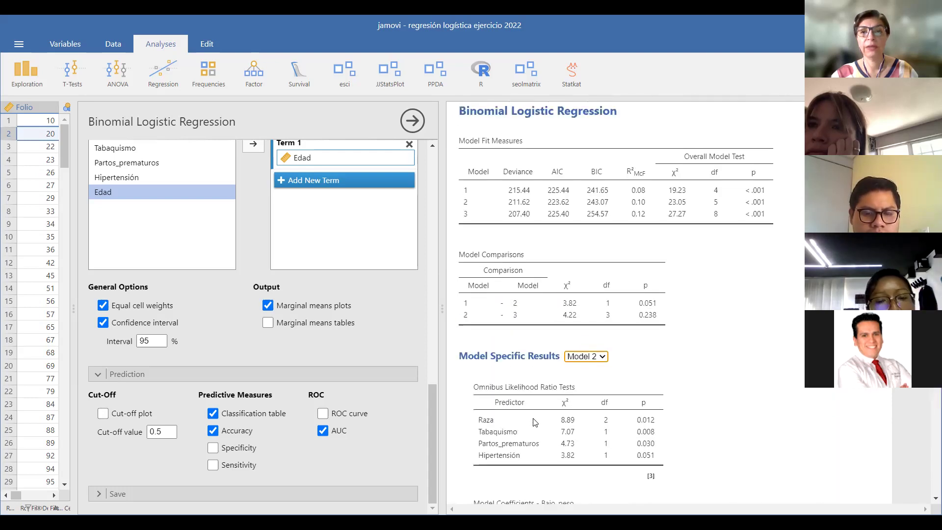
- Switch the model-specific results to Model 1 and examine its classification table, accuracy and AUC
{"action": "left_click", "coordinate": [593, 365]}
{"action": "left_click", "coordinate": [589, 377]}
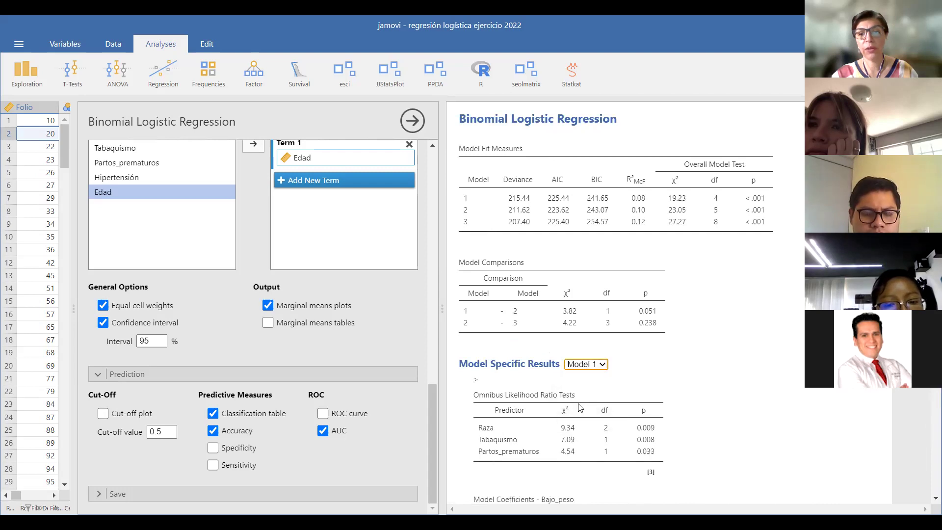
{"action": "scroll", "coordinate": [573, 438], "scroll_direction": "down", "scroll_amount": 8}
{"action": "scroll", "coordinate": [573, 438], "scroll_direction": "down", "scroll_amount": 6}
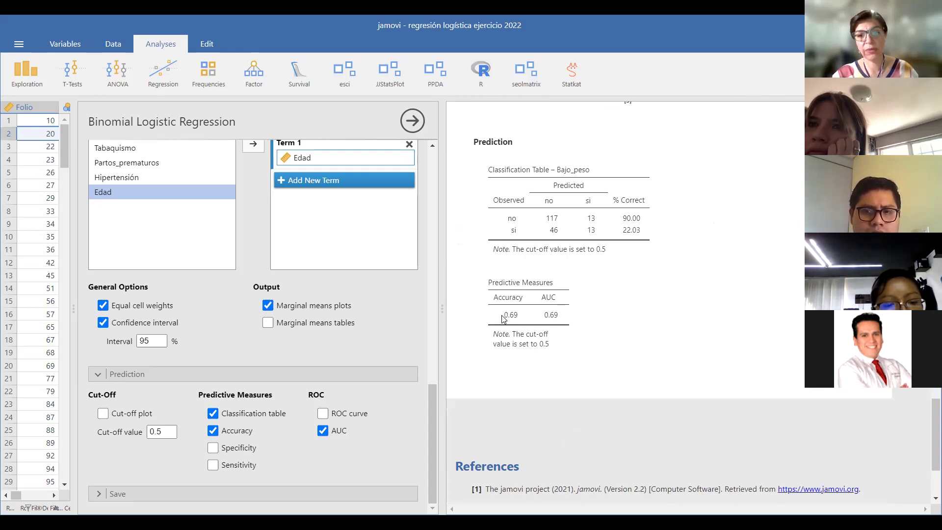
- Set the model-specific results back to Model 2
{"action": "scroll", "coordinate": [501, 319], "scroll_direction": "up", "scroll_amount": 8}
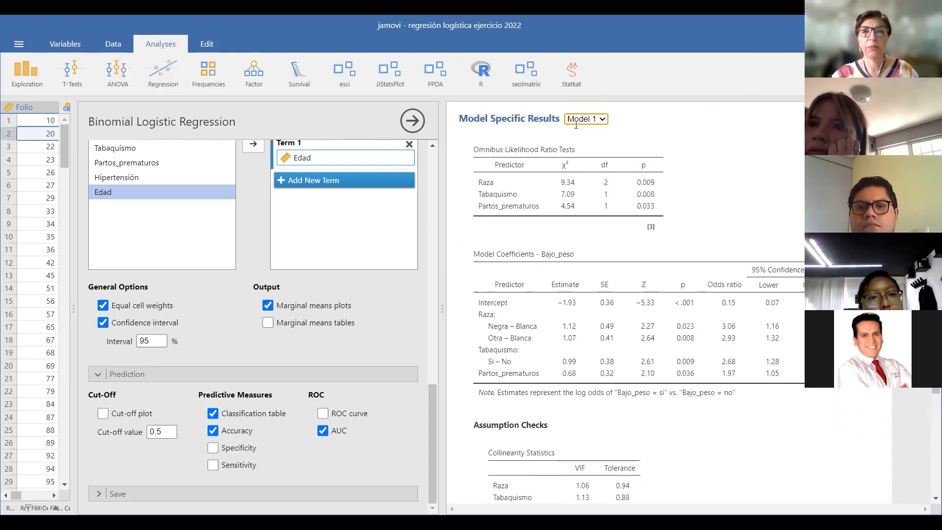
{"action": "left_click", "coordinate": [602, 119]}
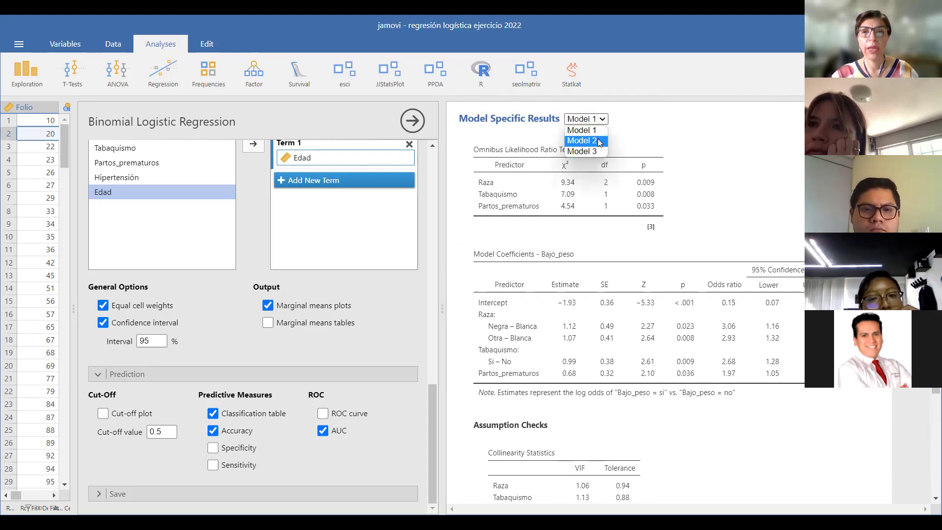
{"action": "left_click", "coordinate": [598, 140]}
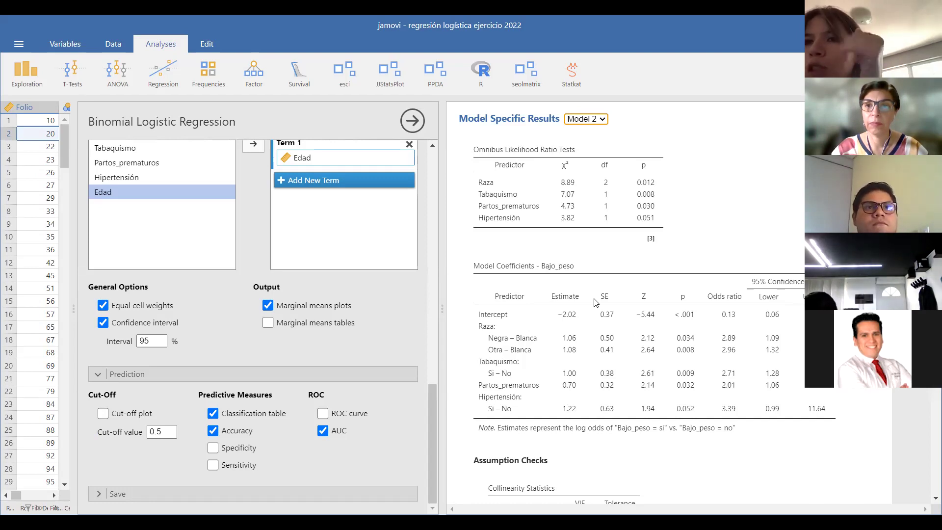
- Review the earlier t-test, group descriptives, contingency table and Mann-Whitney results, then the regression's fit measures and model comparisons
{"action": "scroll", "coordinate": [595, 302], "scroll_direction": "up", "scroll_amount": 3}
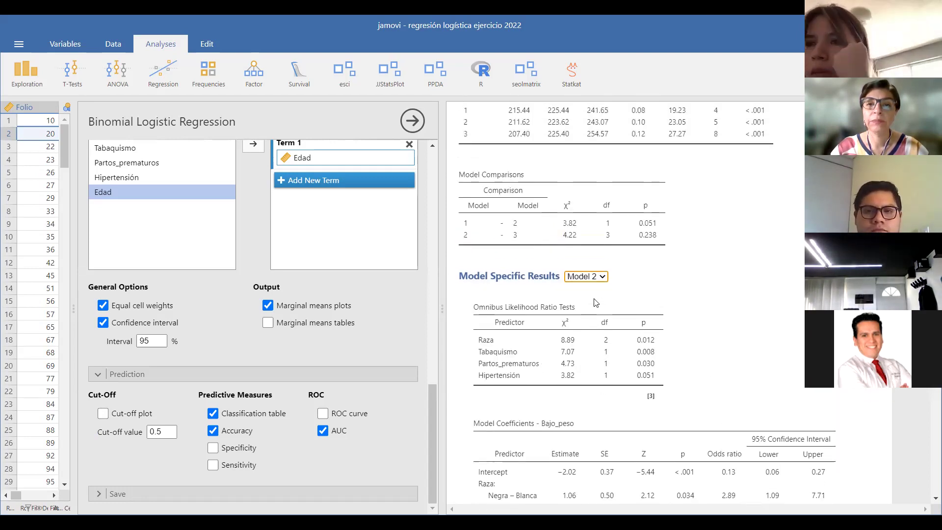
{"action": "scroll", "coordinate": [594, 302], "scroll_direction": "up", "scroll_amount": 15}
{"action": "scroll", "coordinate": [594, 301], "scroll_direction": "up", "scroll_amount": 4}
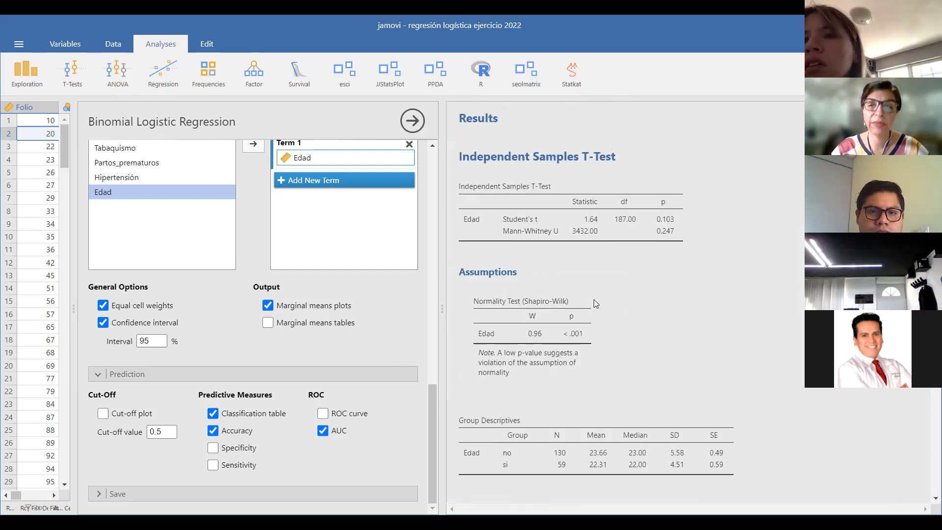
{"action": "scroll", "coordinate": [594, 300], "scroll_direction": "down", "scroll_amount": 1}
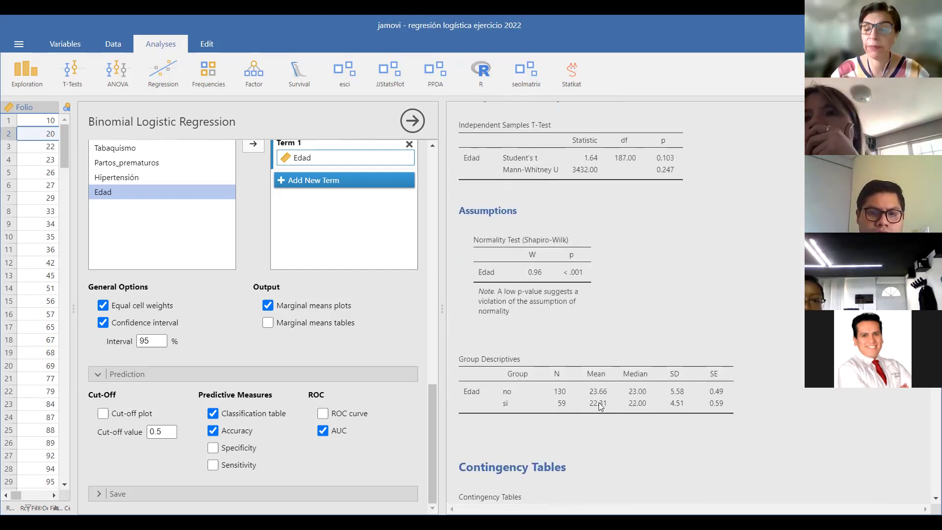
{"action": "scroll", "coordinate": [599, 402], "scroll_direction": "down", "scroll_amount": 8}
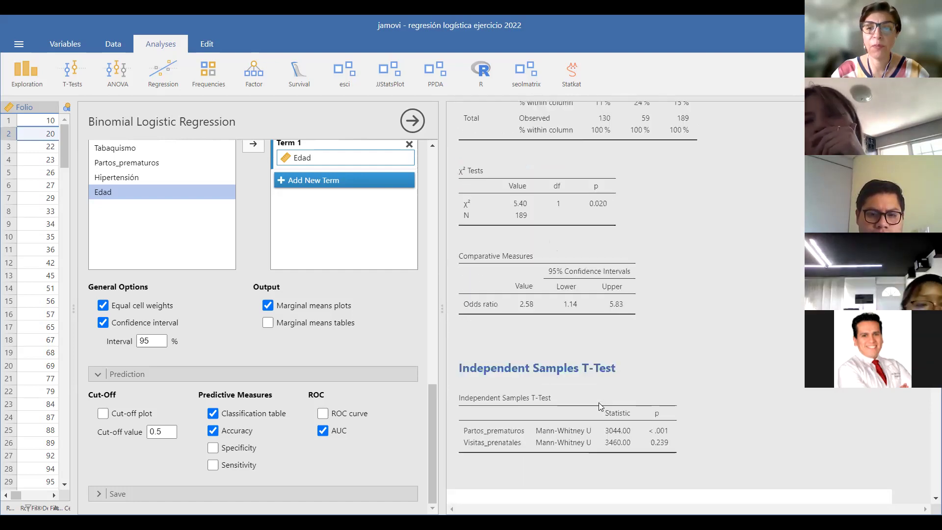
{"action": "scroll", "coordinate": [599, 405], "scroll_direction": "down", "scroll_amount": 6}
{"action": "scroll", "coordinate": [601, 407], "scroll_direction": "down", "scroll_amount": 1}
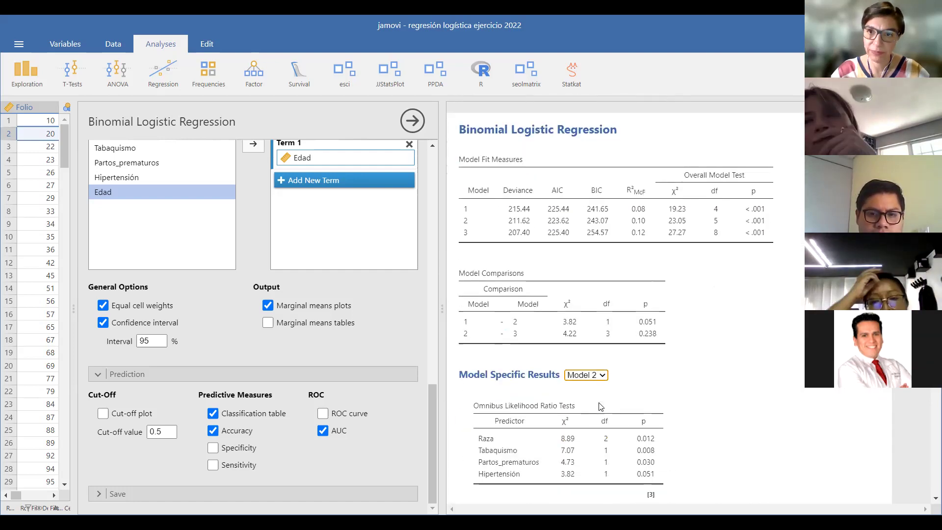
{"action": "scroll", "coordinate": [601, 406], "scroll_direction": "down", "scroll_amount": 1}
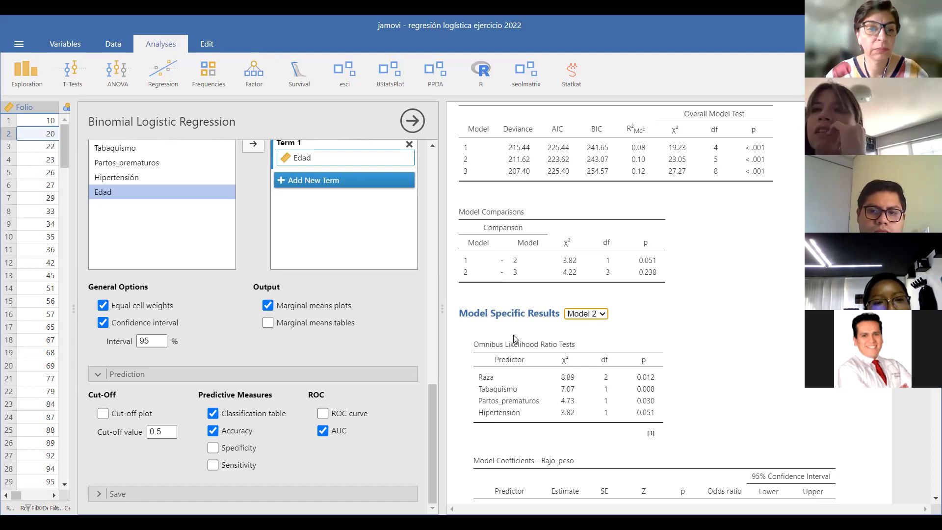
- Add the ROC curve to the prediction output and examine the plot for Model 2
{"action": "left_click", "coordinate": [322, 413]}
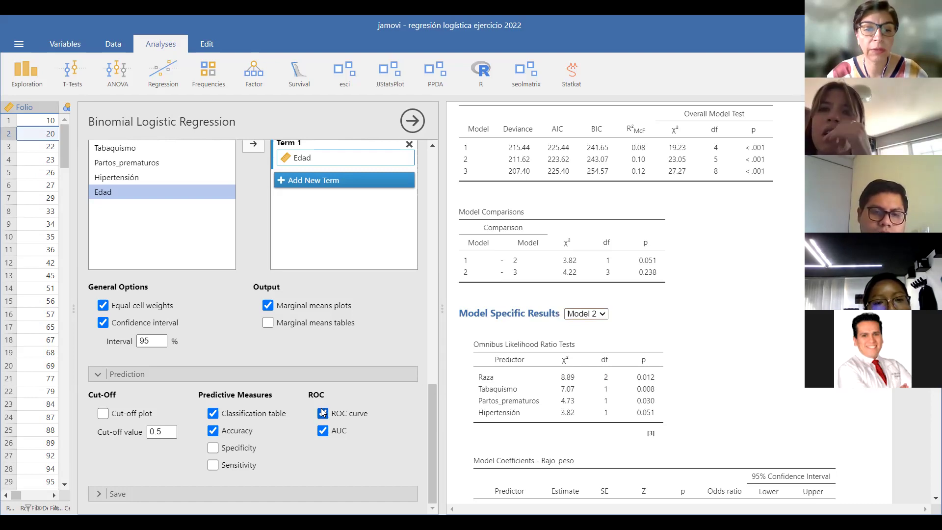
{"action": "scroll", "coordinate": [492, 393], "scroll_direction": "down", "scroll_amount": 10}
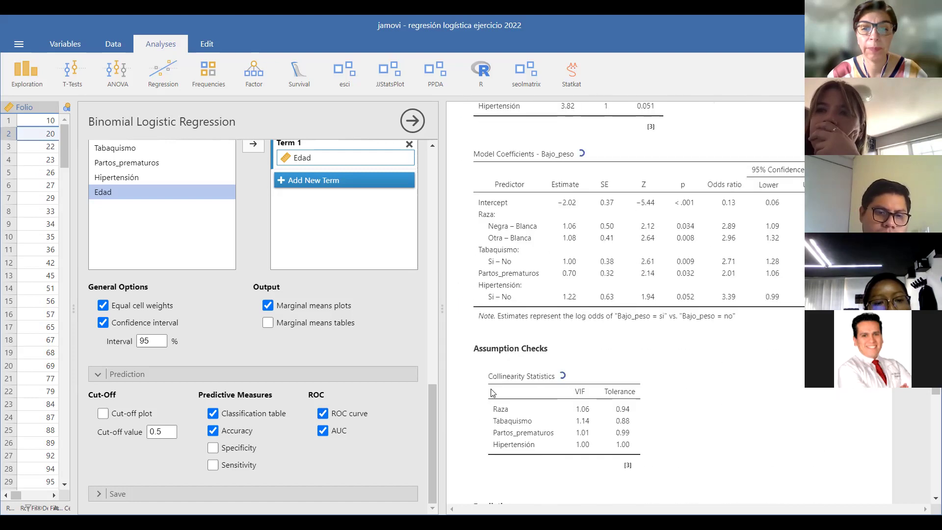
{"action": "scroll", "coordinate": [492, 392], "scroll_direction": "down", "scroll_amount": 8}
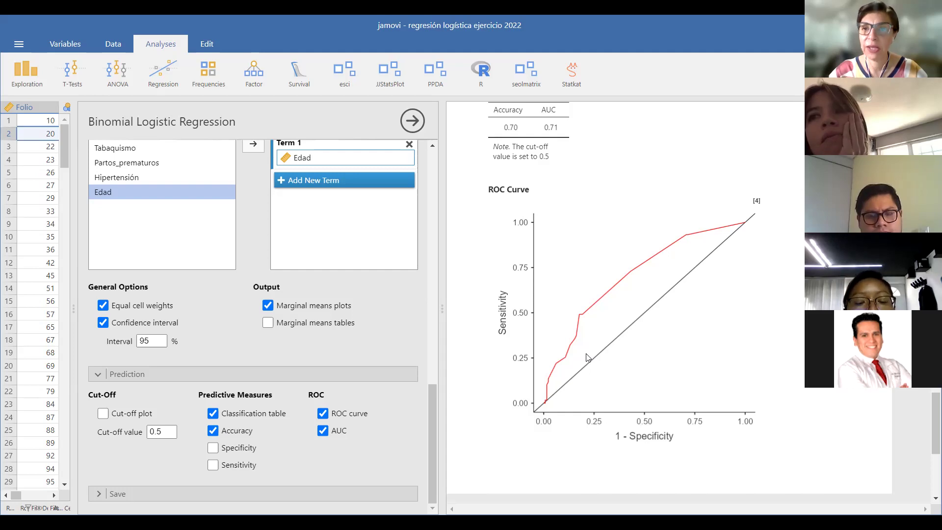
- Review Model 2's likelihood ratio tests and coefficients, along with the regression's marginal means, coefficient and model fit settings
{"action": "scroll", "coordinate": [594, 356], "scroll_direction": "up", "scroll_amount": 5}
{"action": "scroll", "coordinate": [595, 356], "scroll_direction": "up", "scroll_amount": 8}
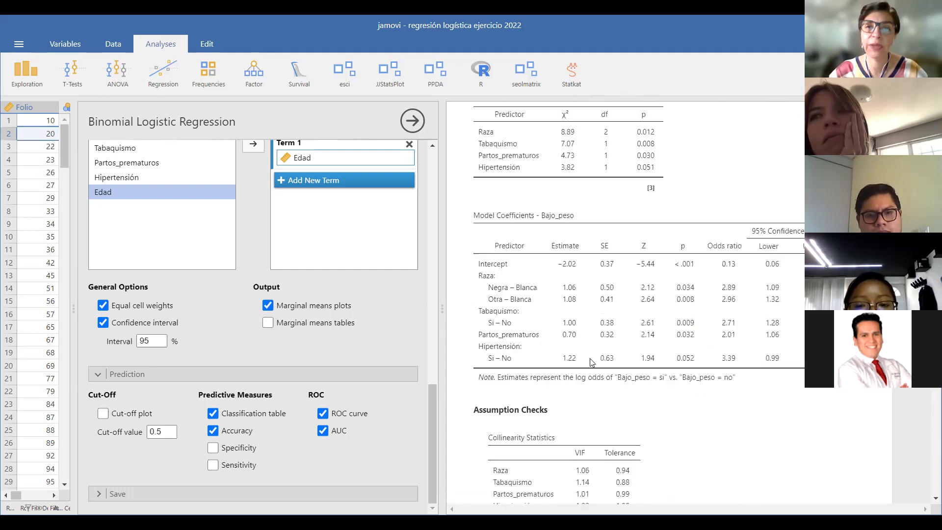
{"action": "scroll", "coordinate": [593, 362], "scroll_direction": "up", "scroll_amount": 3}
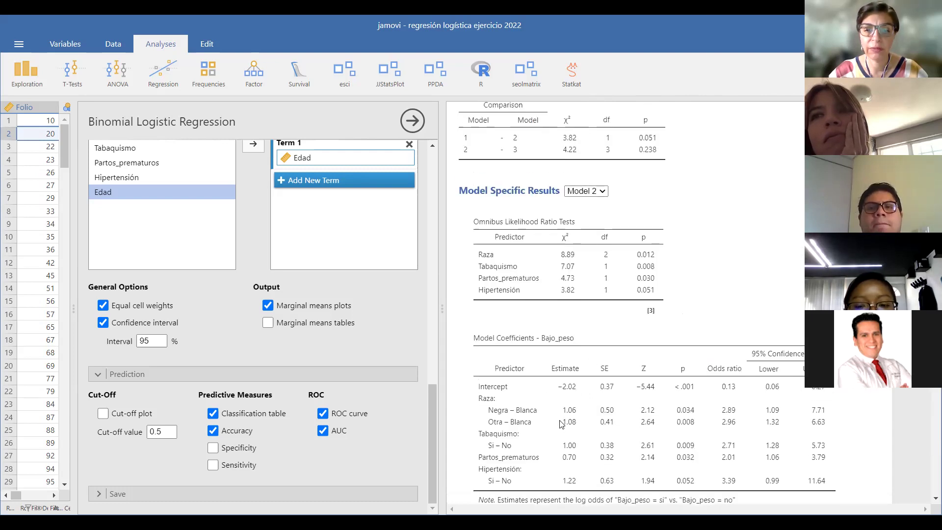
{"action": "scroll", "coordinate": [323, 260], "scroll_direction": "up", "scroll_amount": 3}
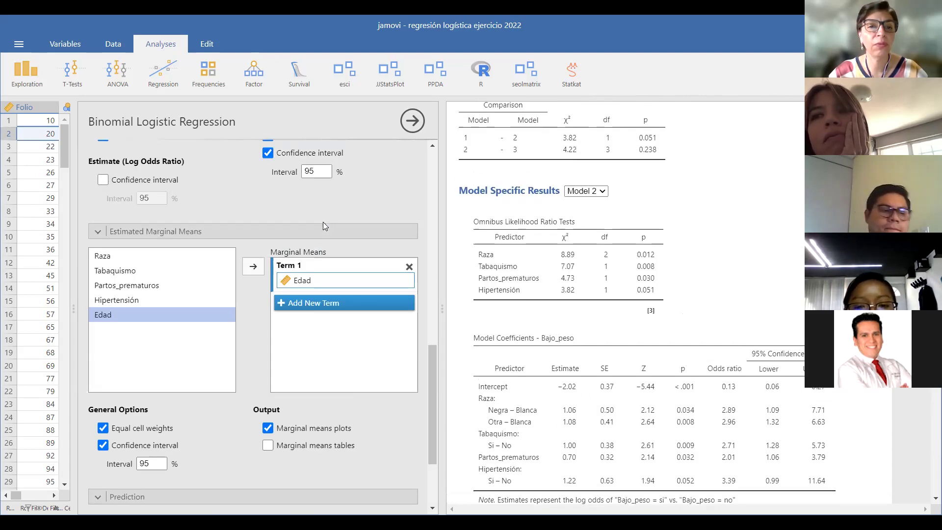
{"action": "scroll", "coordinate": [324, 214], "scroll_direction": "up", "scroll_amount": 8}
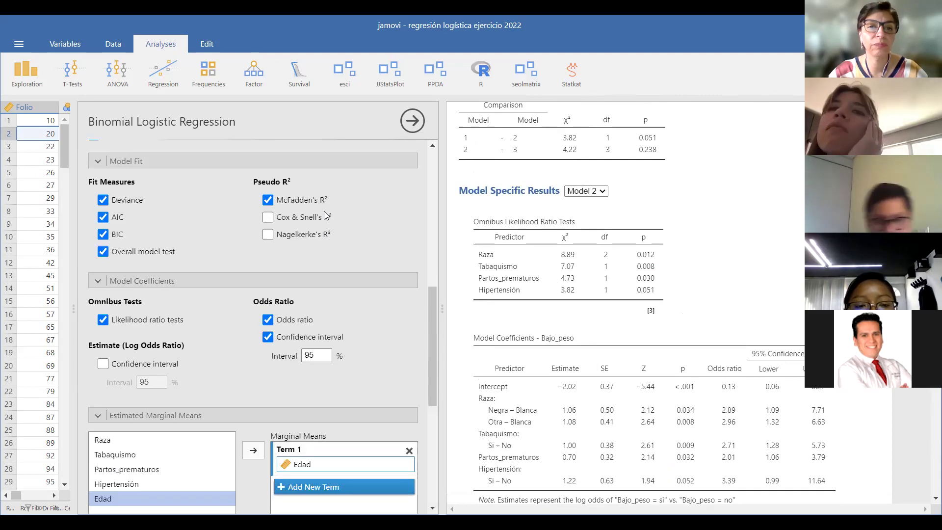
- Review the regression's predictor blocks, factors, collinearity, model fit, coefficient and marginal means settings
{"action": "scroll", "coordinate": [324, 214], "scroll_direction": "up", "scroll_amount": 2}
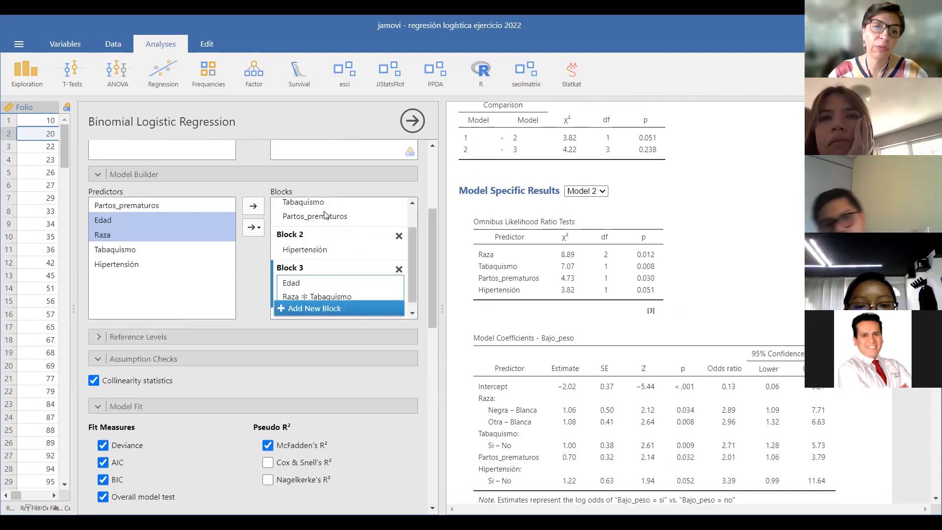
{"action": "left_click_drag", "start_coordinate": [411, 256], "coordinate": [412, 221]}
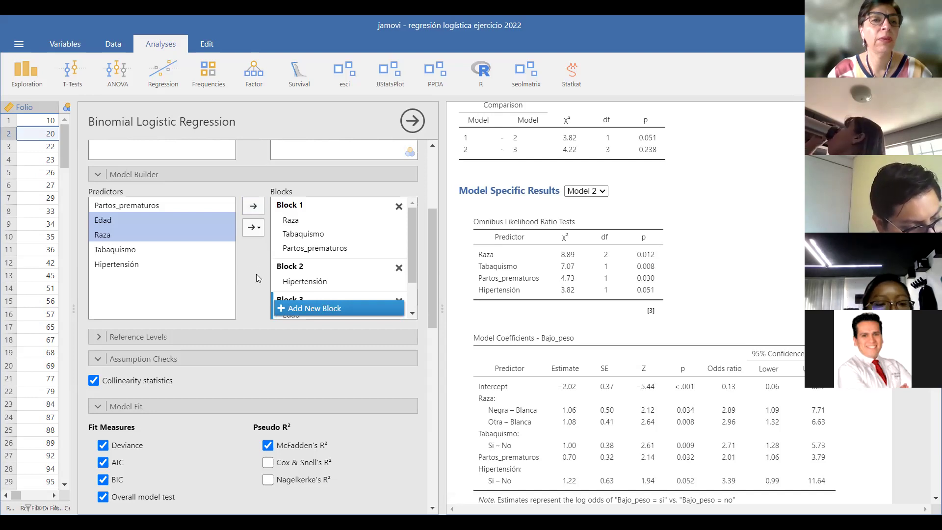
{"action": "scroll", "coordinate": [256, 275], "scroll_direction": "up", "scroll_amount": 3}
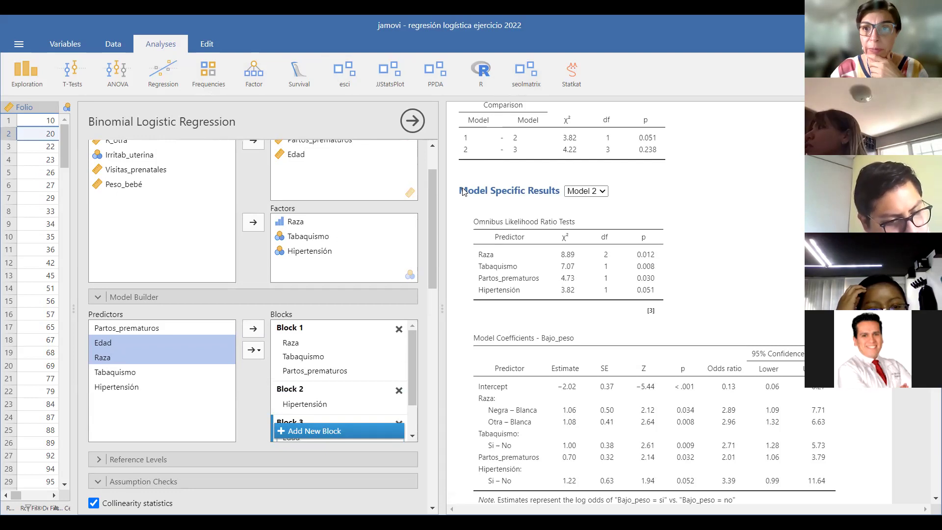
{"action": "scroll", "coordinate": [229, 236], "scroll_direction": "down", "scroll_amount": 1}
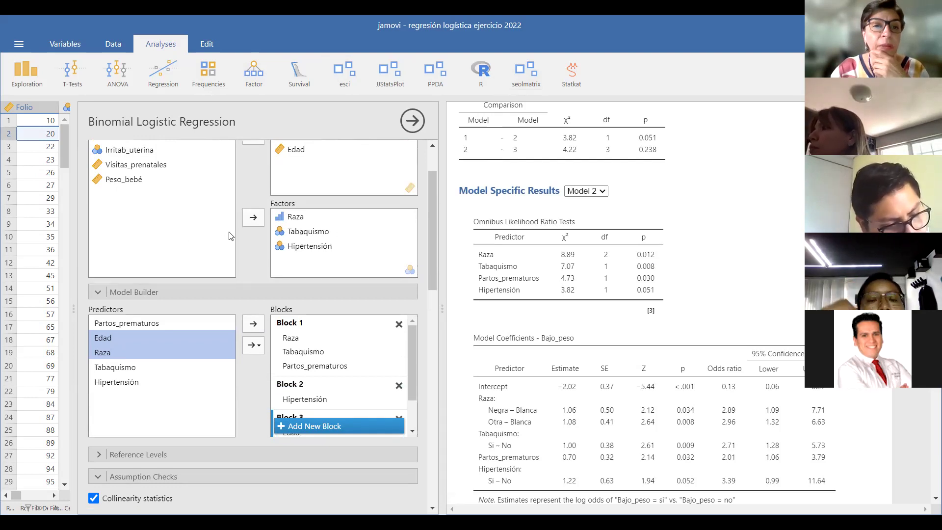
{"action": "scroll", "coordinate": [229, 236], "scroll_direction": "down", "scroll_amount": 6}
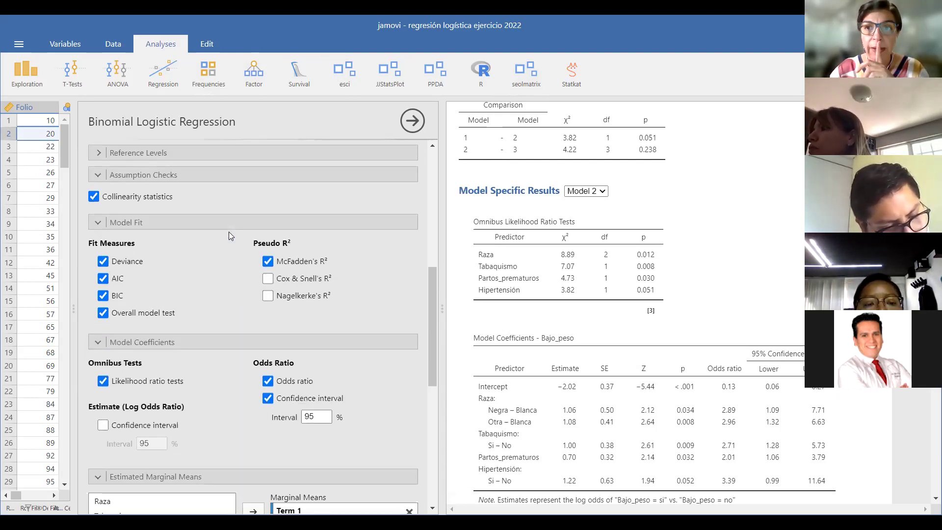
{"action": "scroll", "coordinate": [248, 237], "scroll_direction": "down", "scroll_amount": 7}
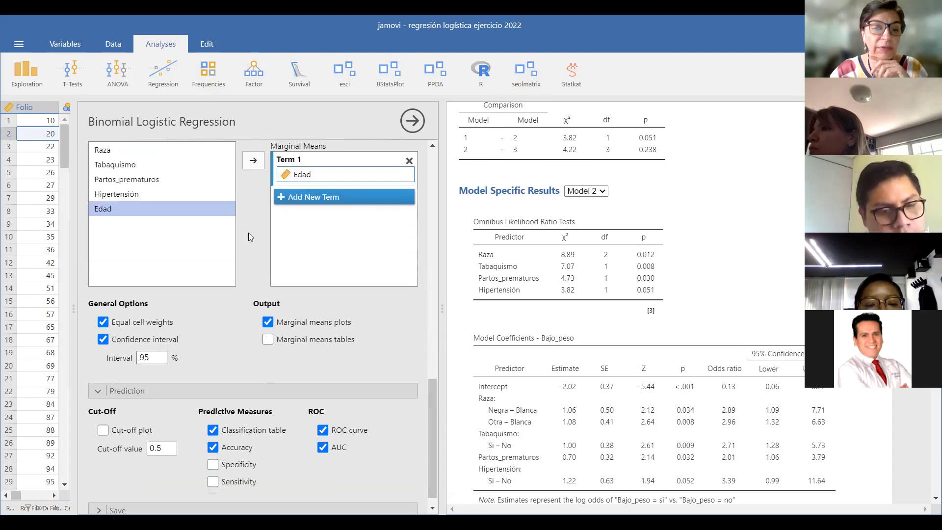
- Save the binomial logistic regression's predicted values to the dataset
{"action": "scroll", "coordinate": [249, 232], "scroll_direction": "down", "scroll_amount": 1}
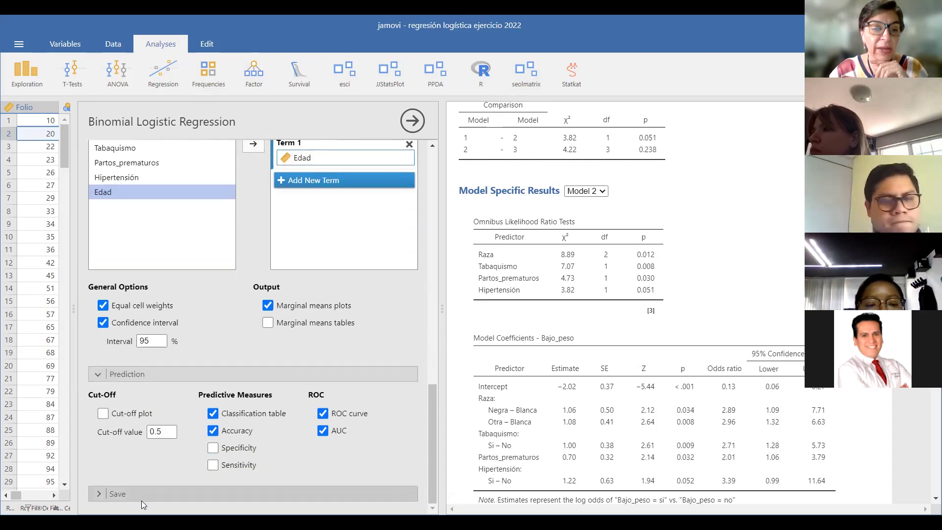
{"action": "scroll", "coordinate": [599, 258], "scroll_direction": "up", "scroll_amount": 1}
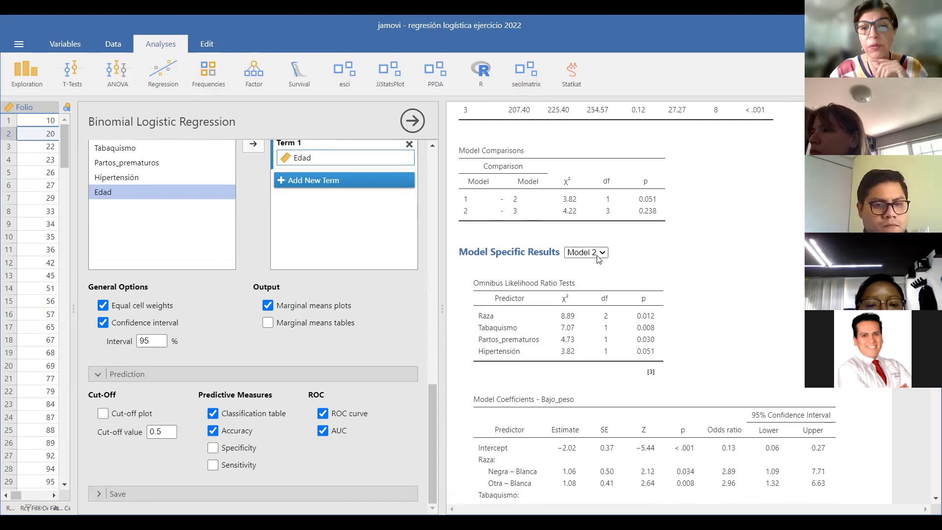
{"action": "left_click", "coordinate": [125, 495]}
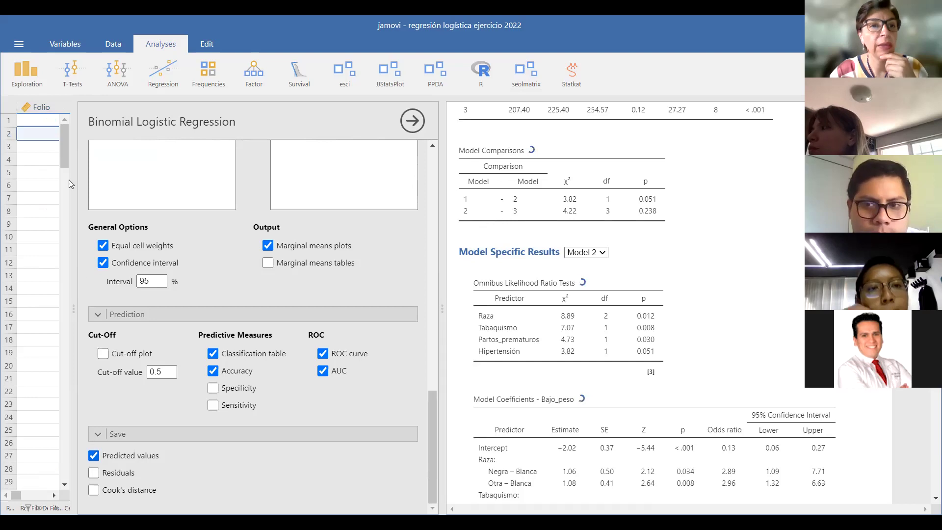
- Examine the three predicted values columns beside Peso_bebé in the dataset, then Model 2's coefficients table
{"action": "left_click", "coordinate": [112, 43]}
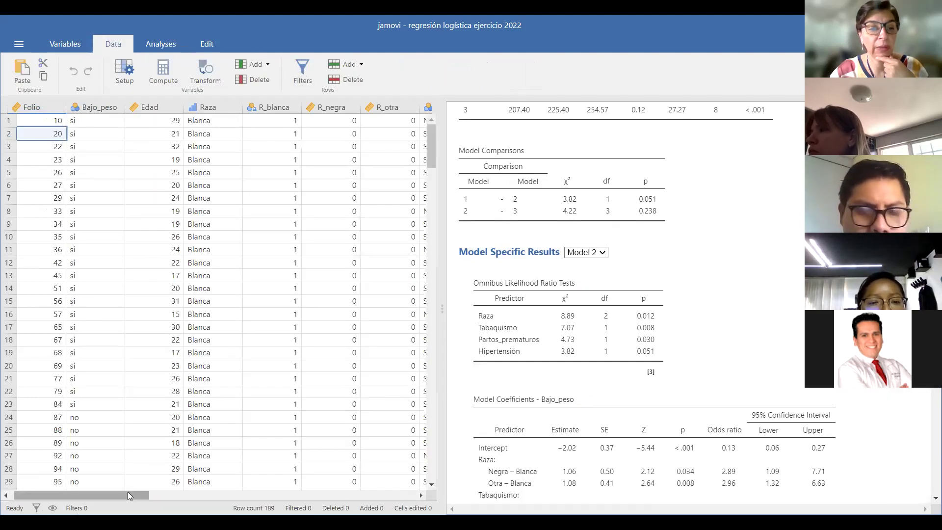
{"action": "left_click_drag", "start_coordinate": [201, 497], "coordinate": [371, 501]}
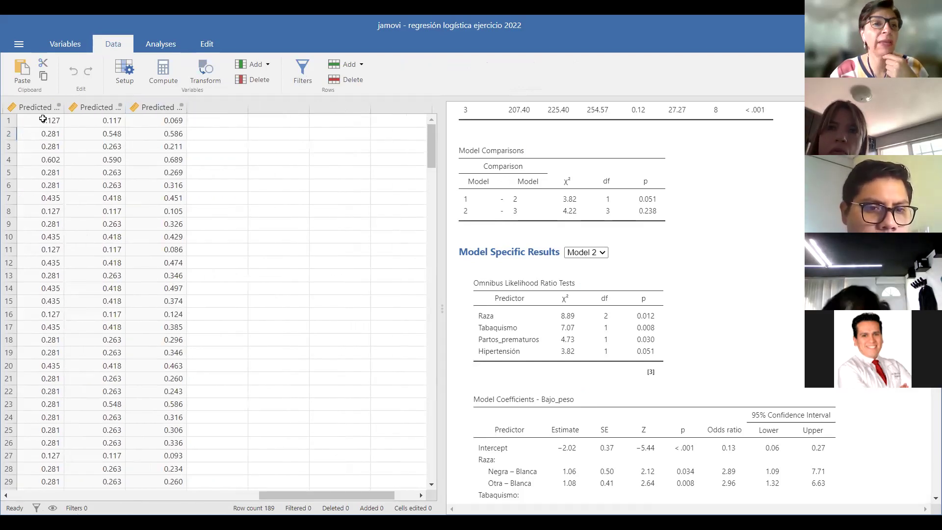
{"action": "left_click", "coordinate": [43, 119]}
{"action": "key", "text": "Left"}
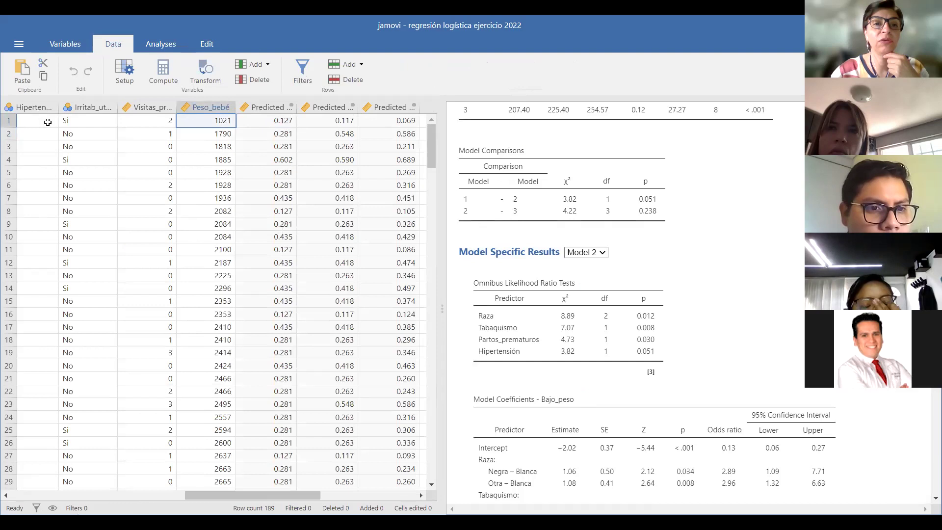
{"action": "left_click", "coordinate": [277, 120]}
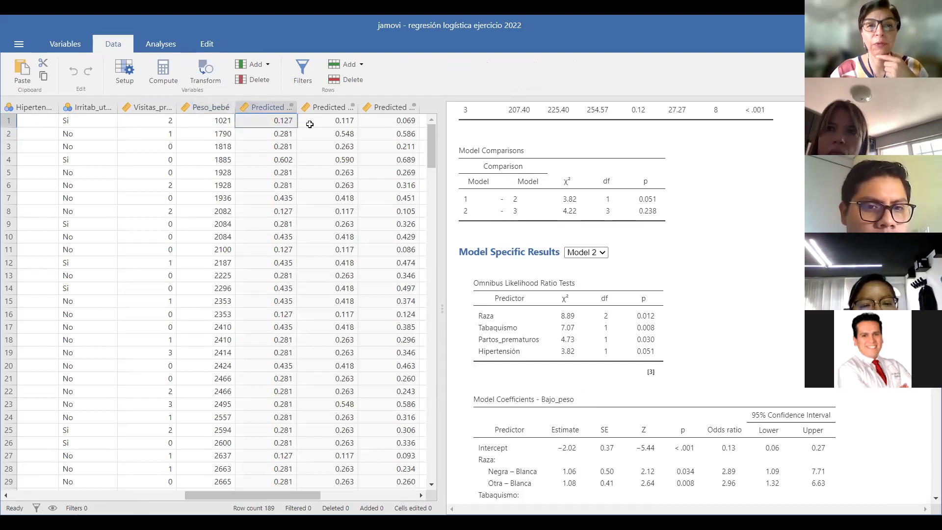
{"action": "left_click", "coordinate": [309, 123]}
{"action": "left_click", "coordinate": [383, 123]}
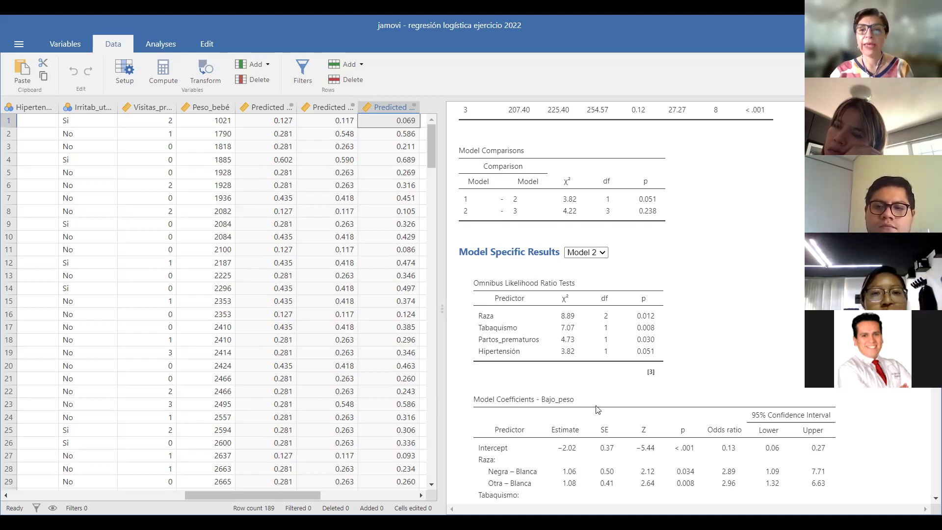
{"action": "scroll", "coordinate": [598, 410], "scroll_direction": "down", "scroll_amount": 2}
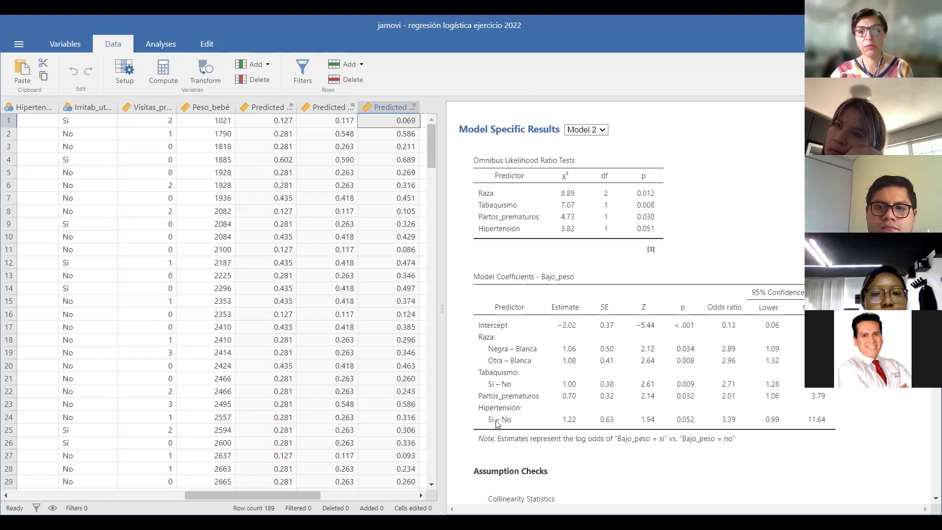